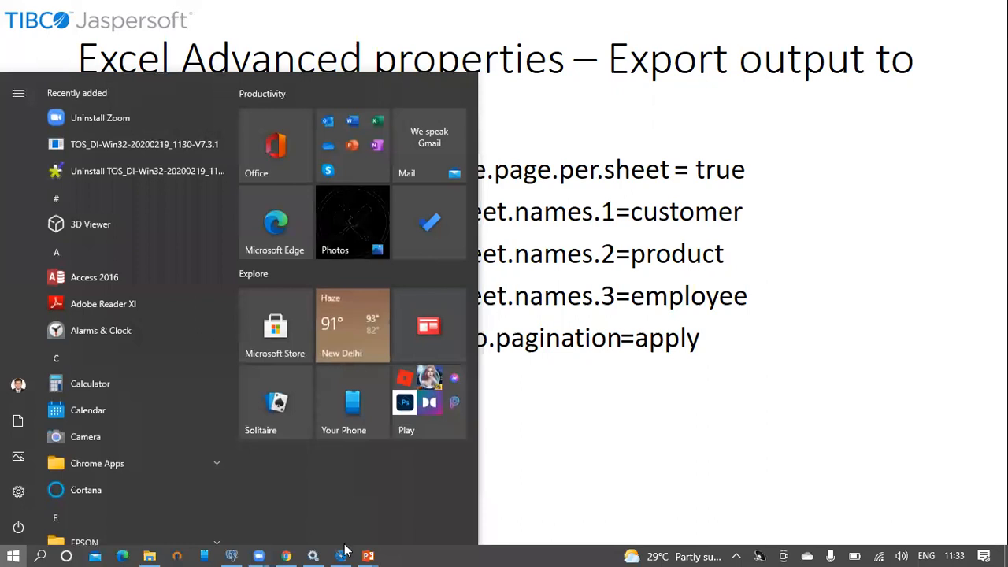
Start a new Blank A4 Jasper report in JasperReports2021/Reports, then switch to pgAdmin's query file.
mouse_move(23, 46)
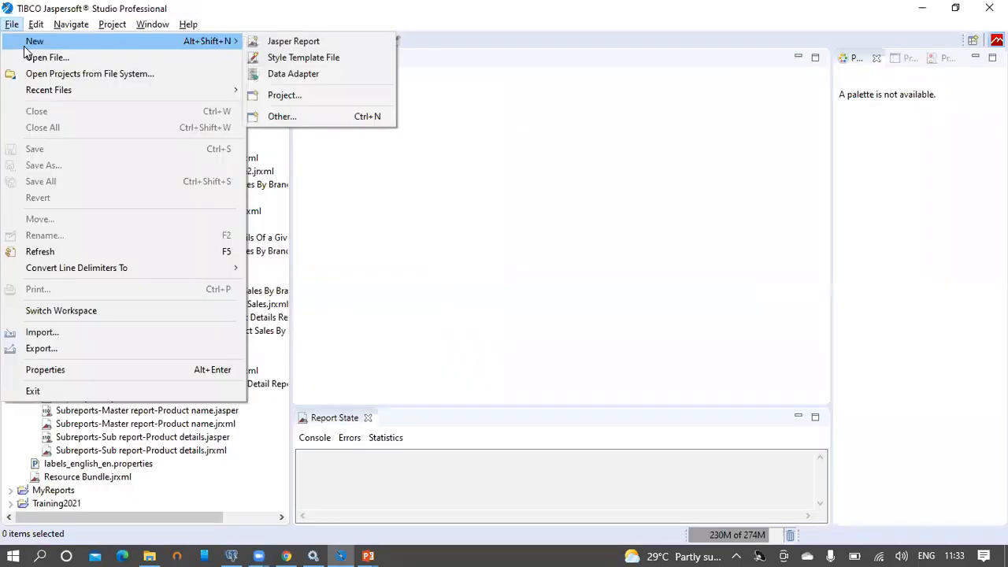
left_click(295, 41)
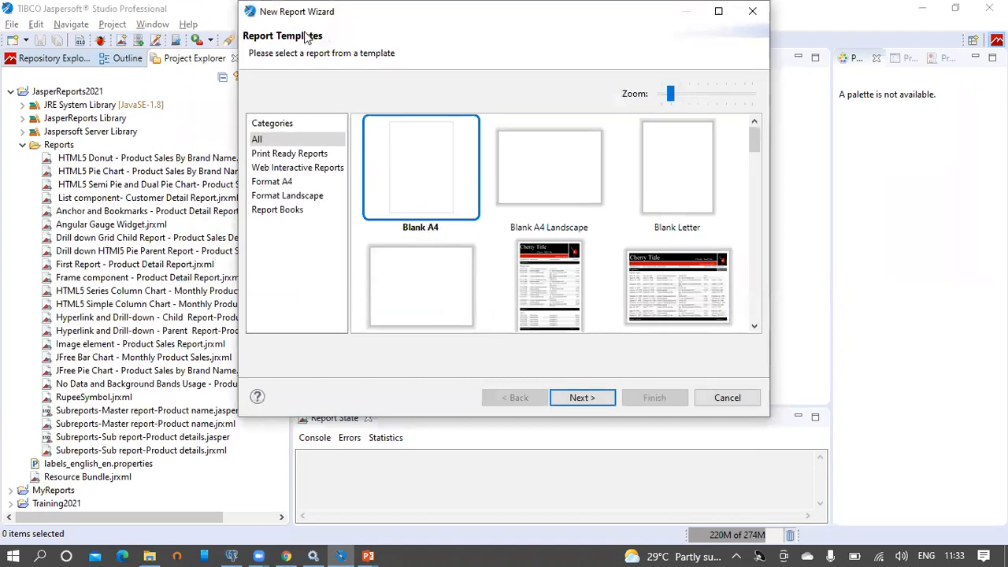
left_click(589, 396)
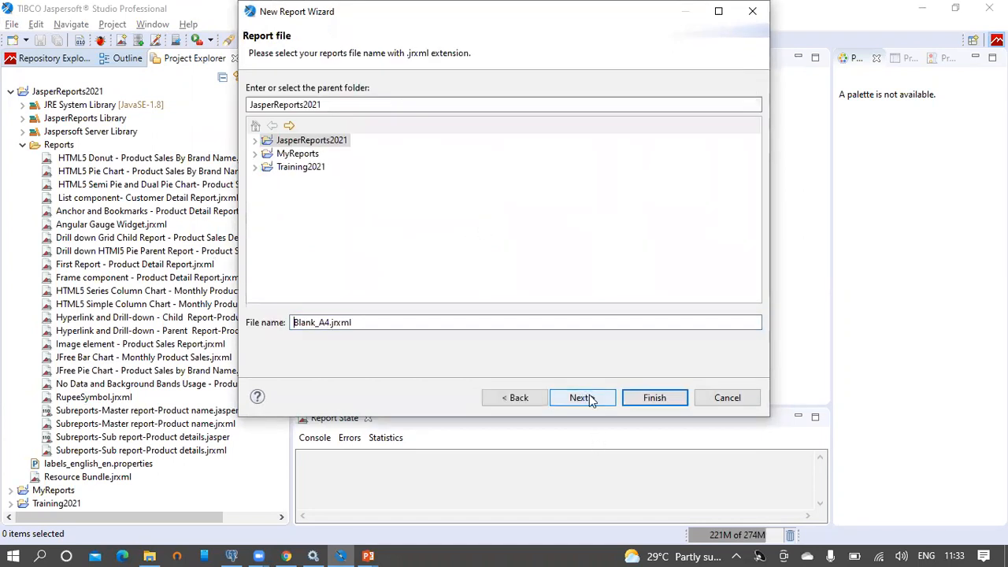
left_click(256, 141)
left_click(256, 140)
left_click(255, 141)
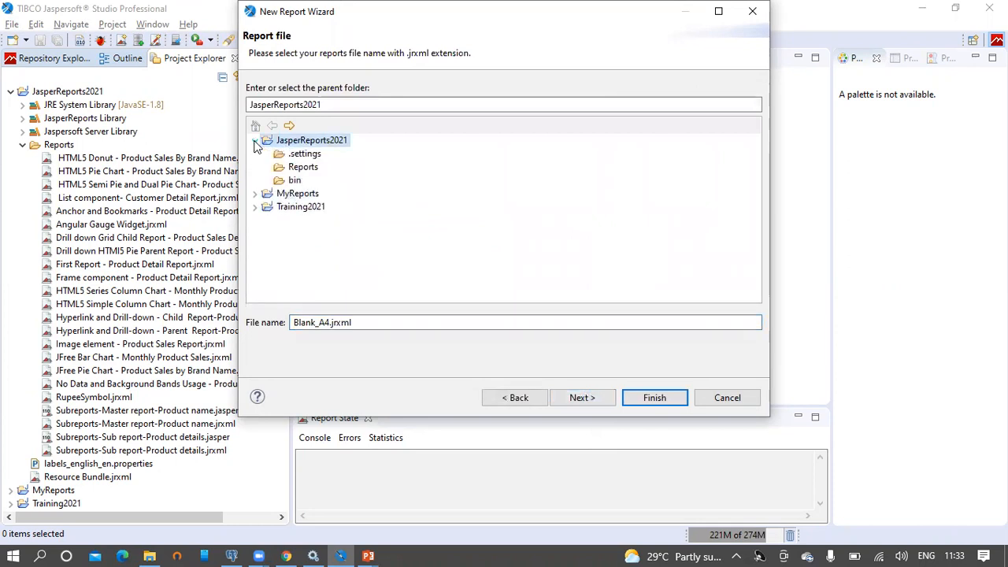
left_click(301, 166)
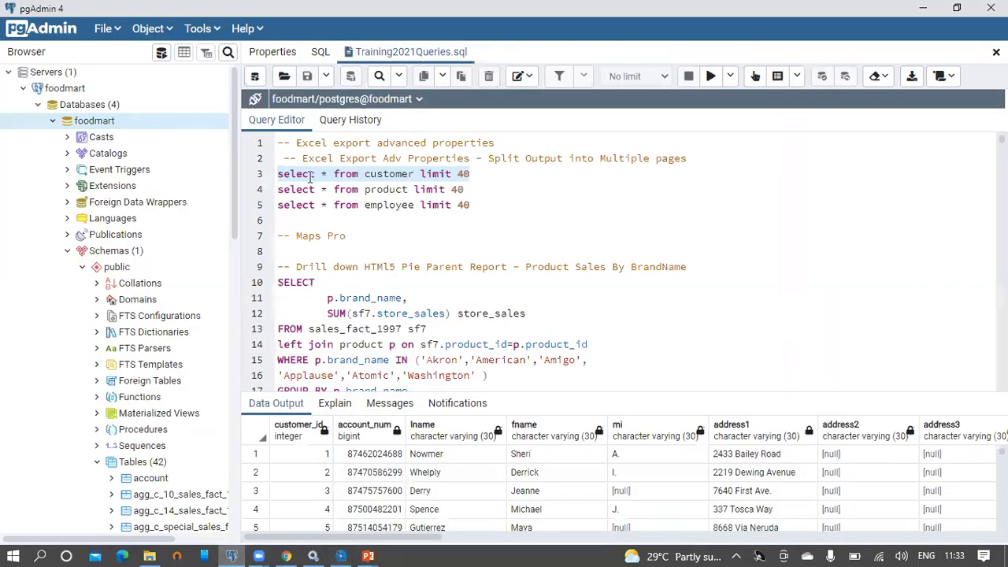
left_click(231, 556)
left_click(304, 159)
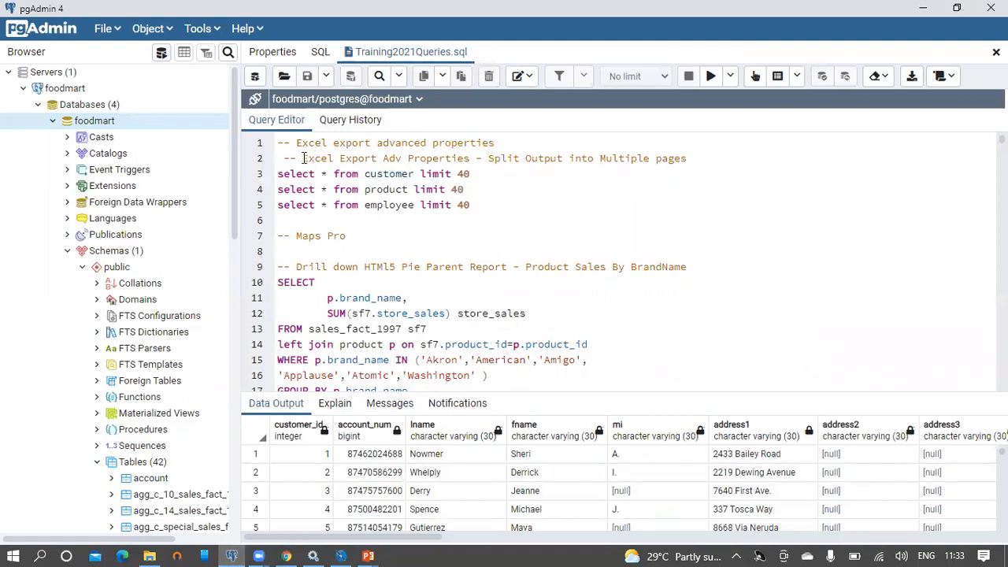
Change 'pages' to 'sheets' in the line-2 comment and select the full title.
left_click_drag(301, 157, 701, 154)
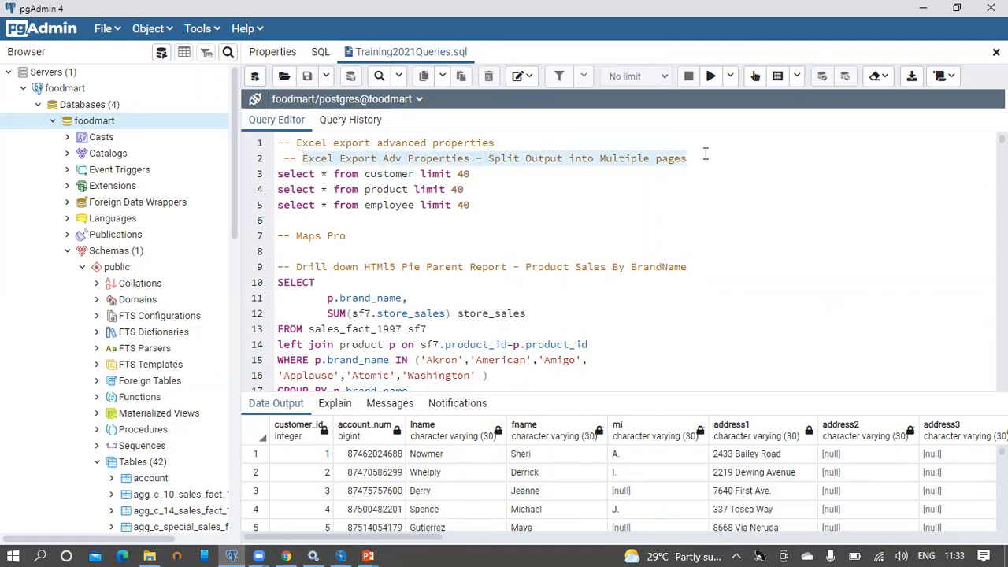
double_click(684, 158)
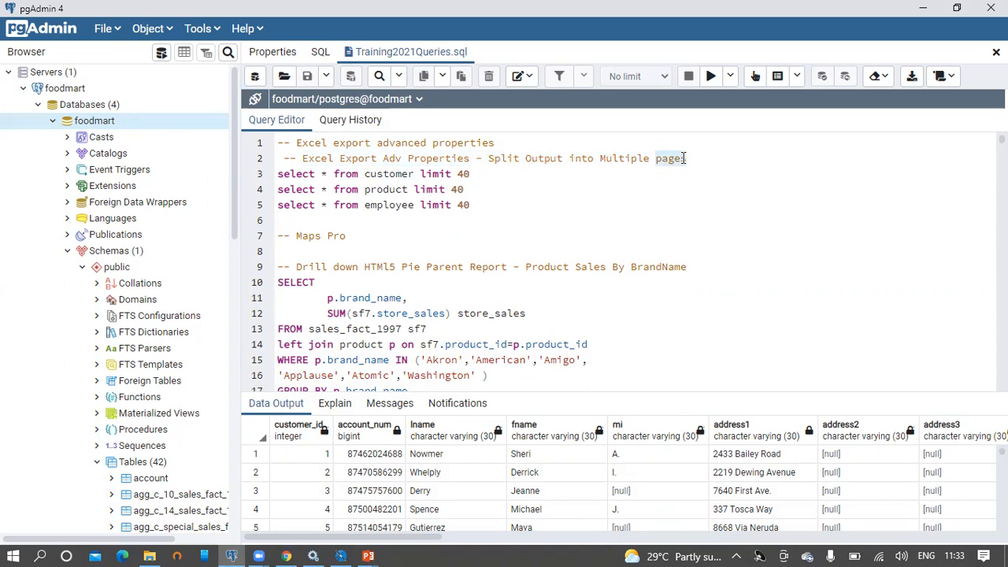
type("sheets")
left_click_drag(704, 158, 301, 158)
key("ctrl+c")
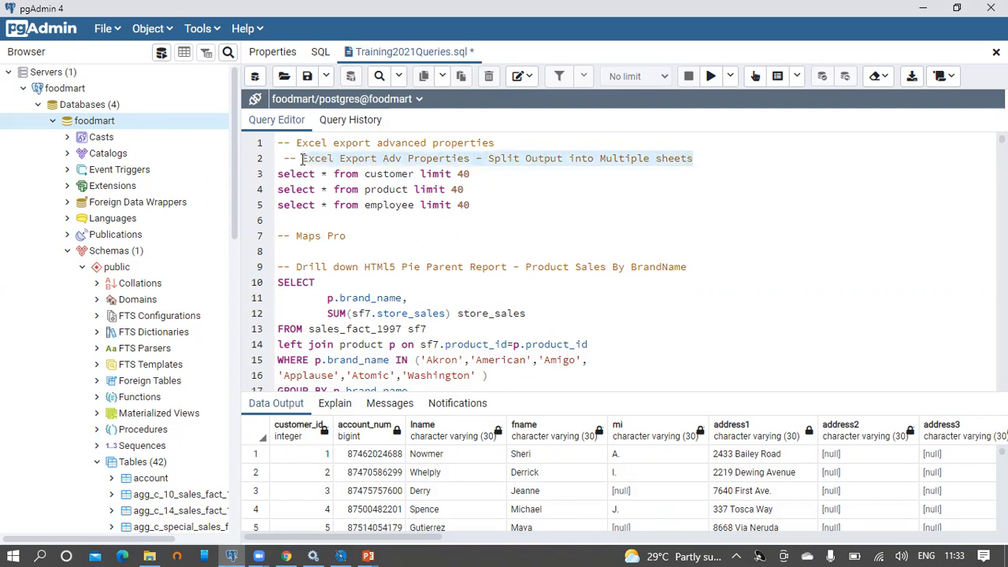
Name the report file 'Excel Export Adv Properties - Split Output into Multiple sheets'.
left_click(340, 556)
left_click_drag(329, 323, 282, 324)
key("ctrl+v")
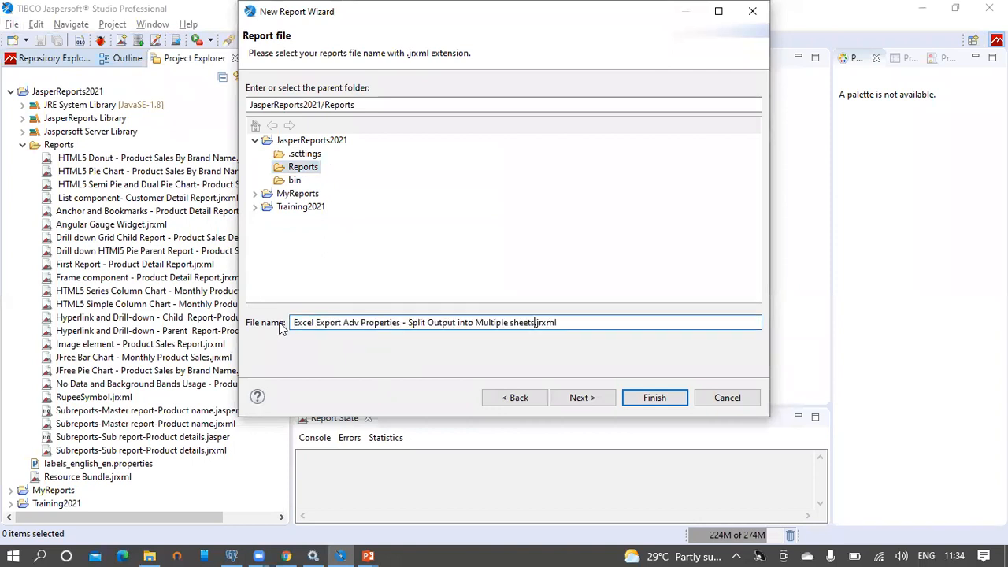
Use the foodmart data adapter with the query 'select 1 as one'.
left_click(587, 400)
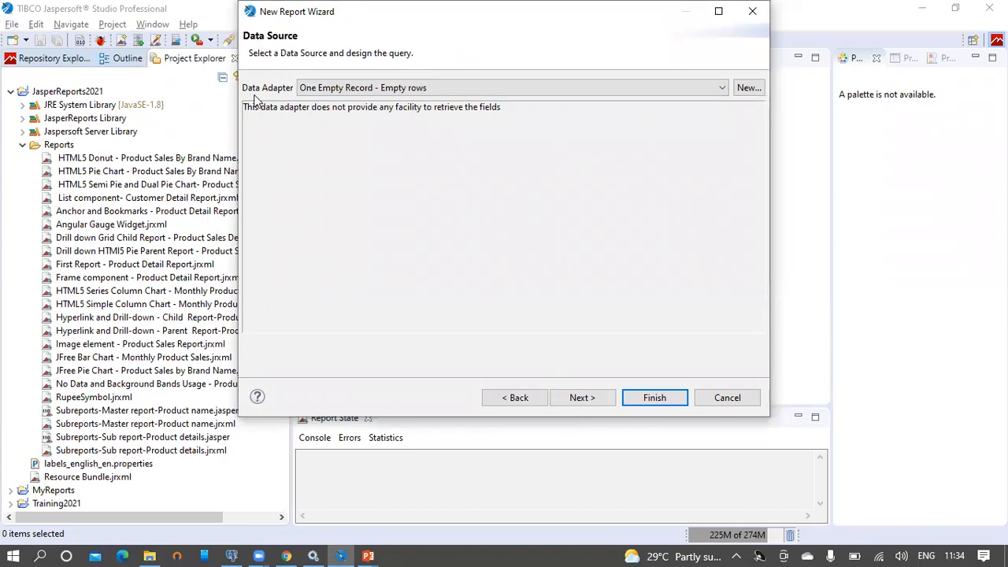
left_click(371, 88)
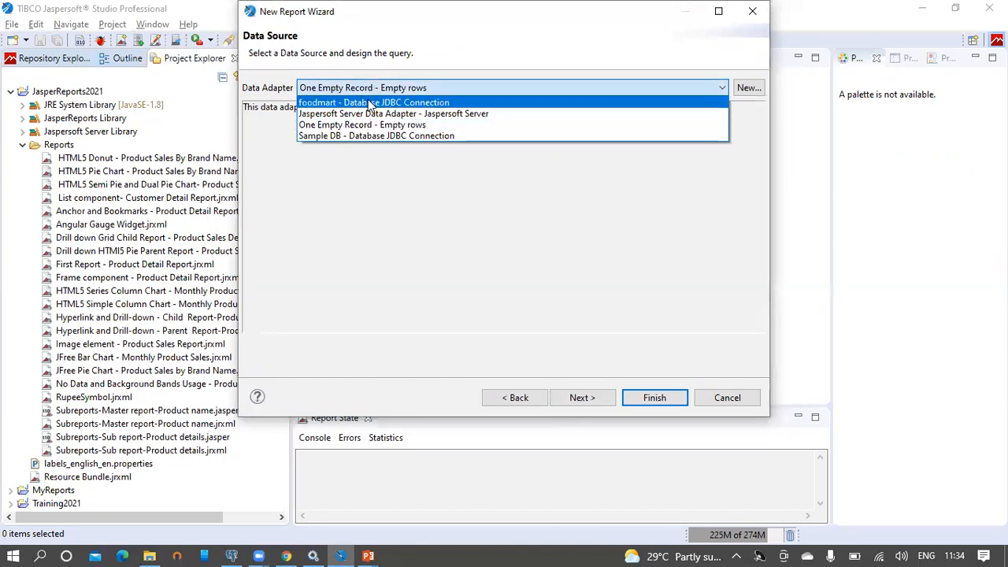
left_click(371, 103)
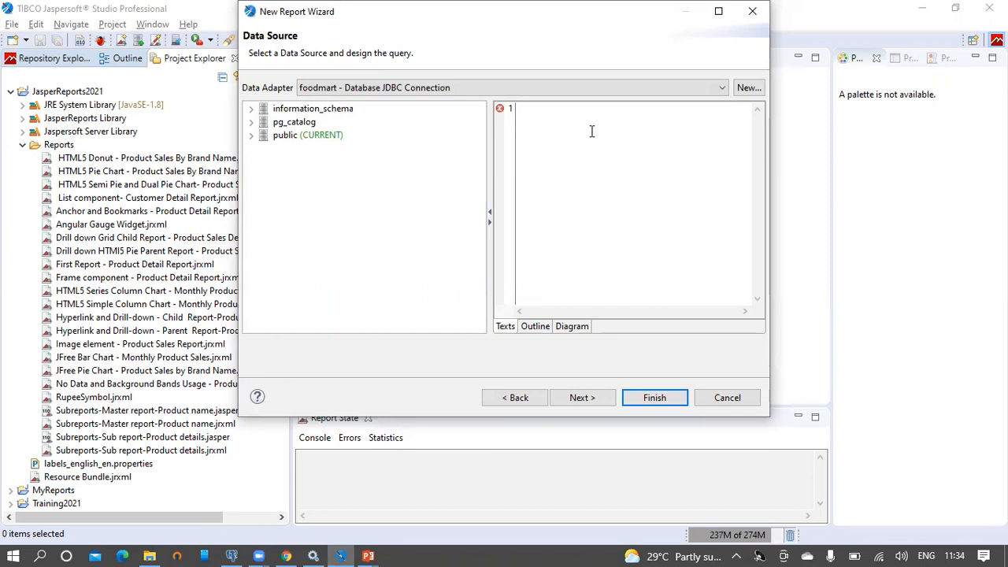
type("ct 1 as one")
left_click(580, 398)
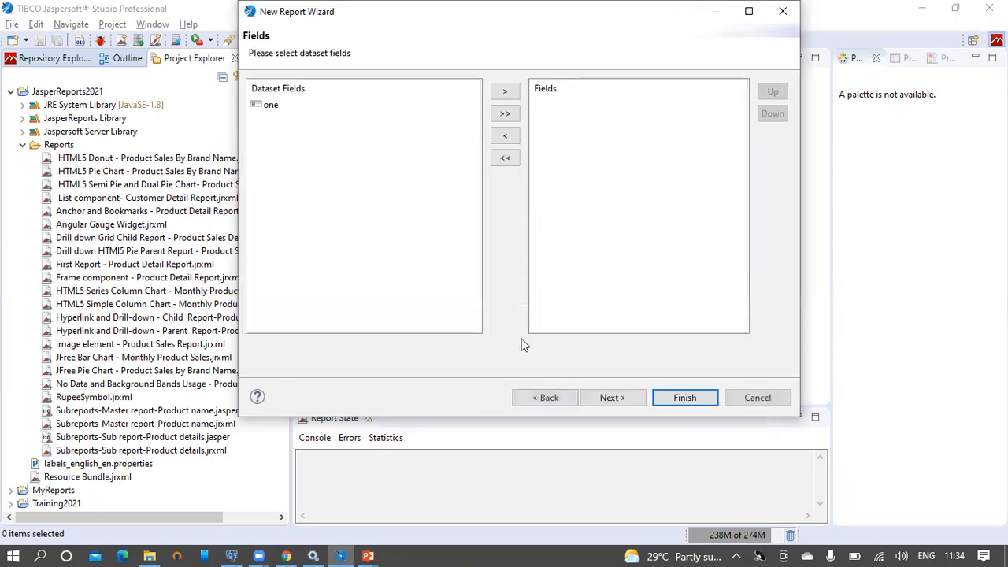
Add all fields, skip grouping and finish creating the report.
left_click(505, 115)
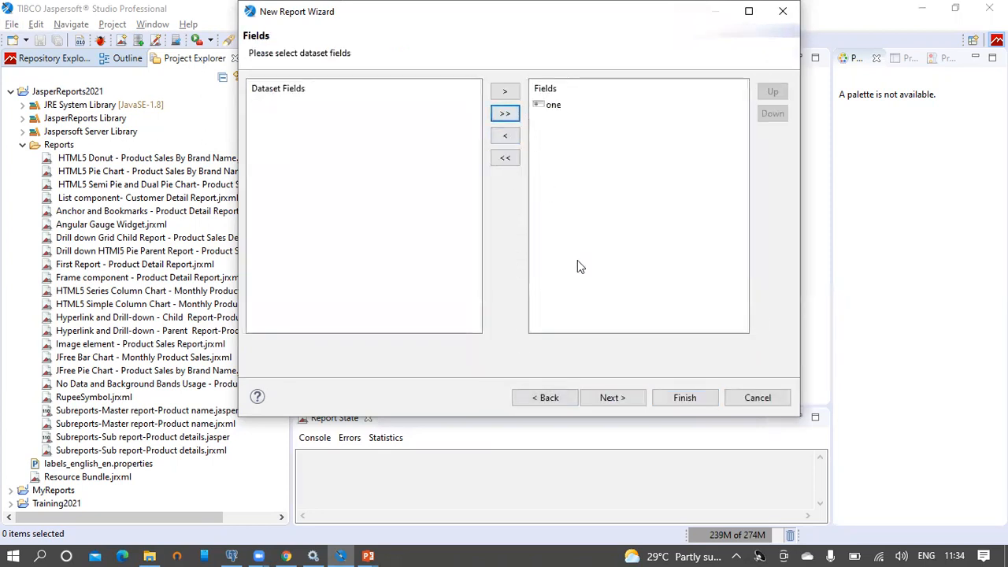
left_click(614, 399)
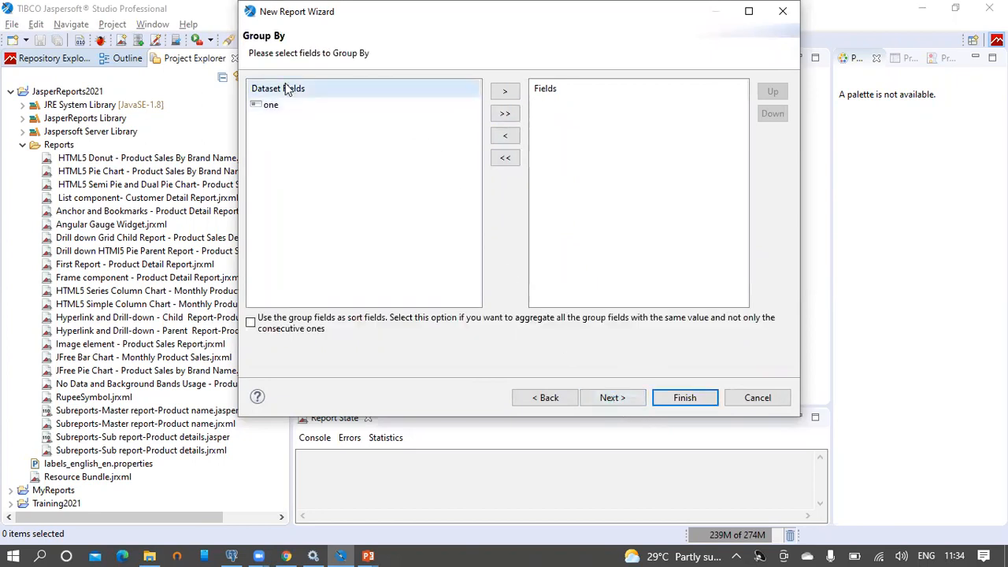
left_click(627, 400)
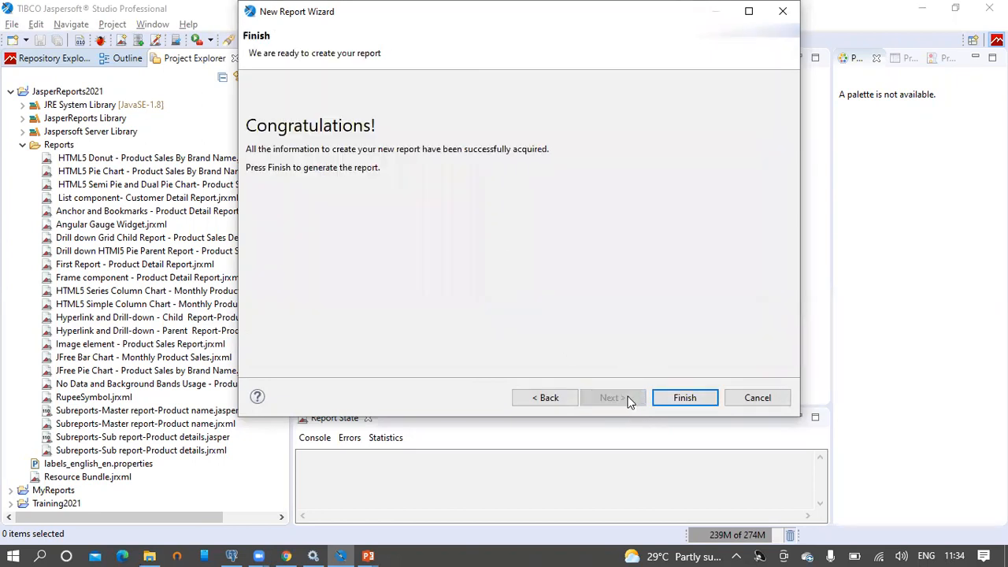
left_click(673, 397)
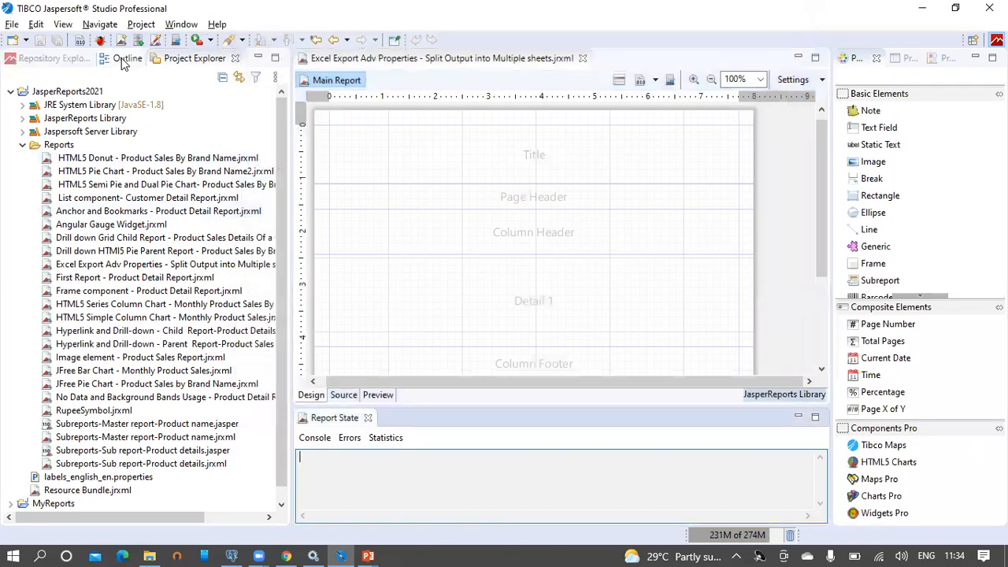
Delete the Page Header through Page Footer bands from the Outline.
left_click(124, 59)
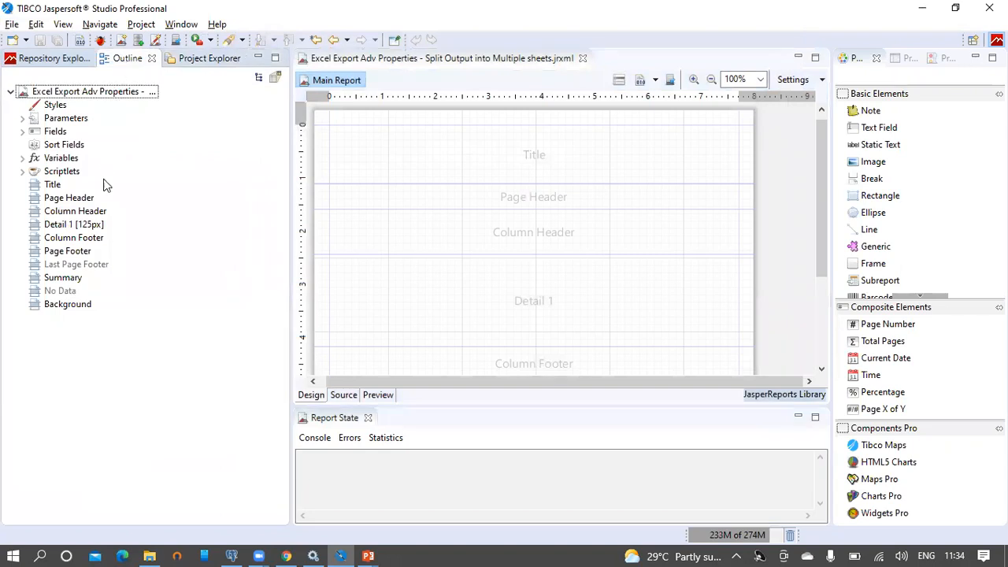
left_click(69, 198)
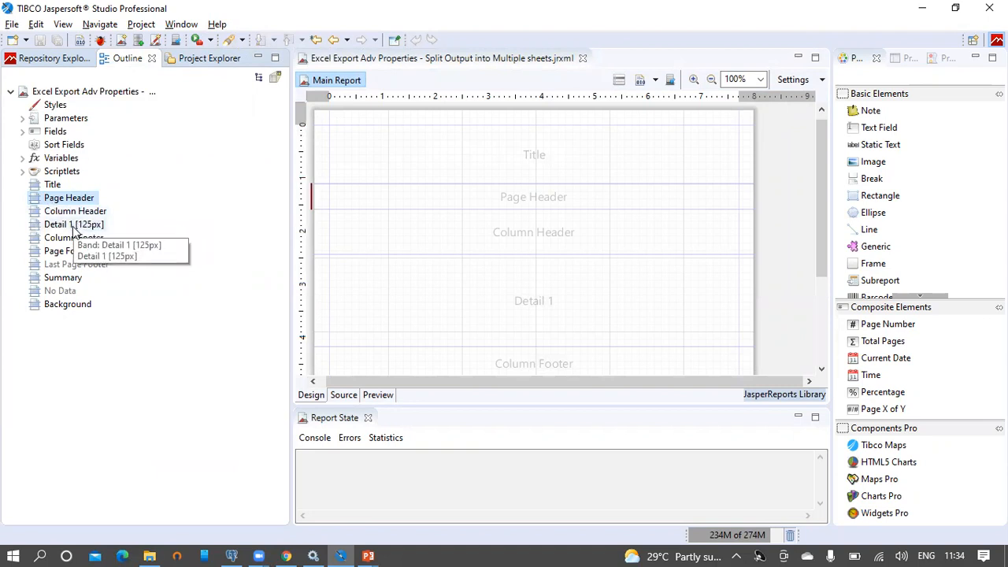
left_click(72, 253, "shift")
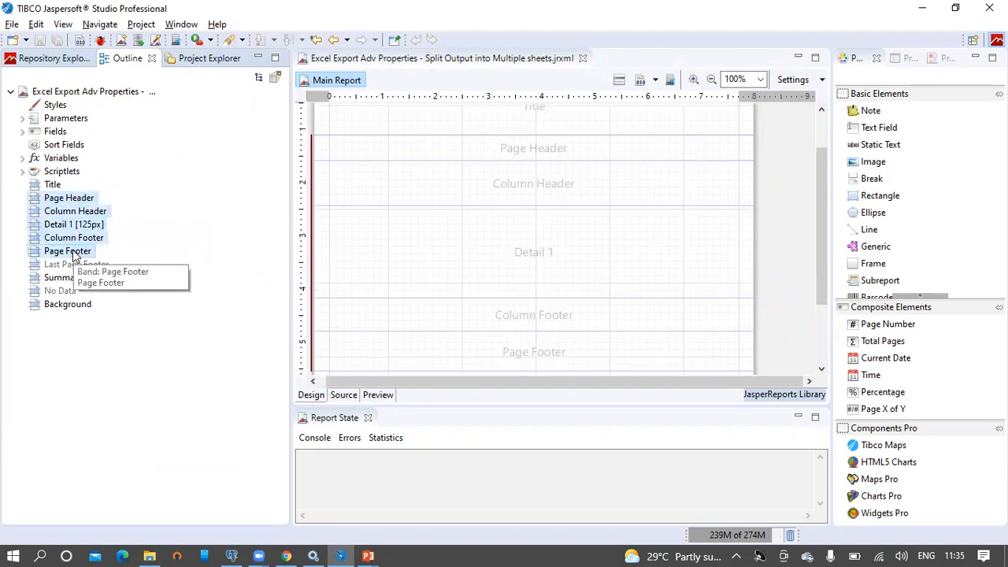
right_click(77, 252)
left_click(98, 278)
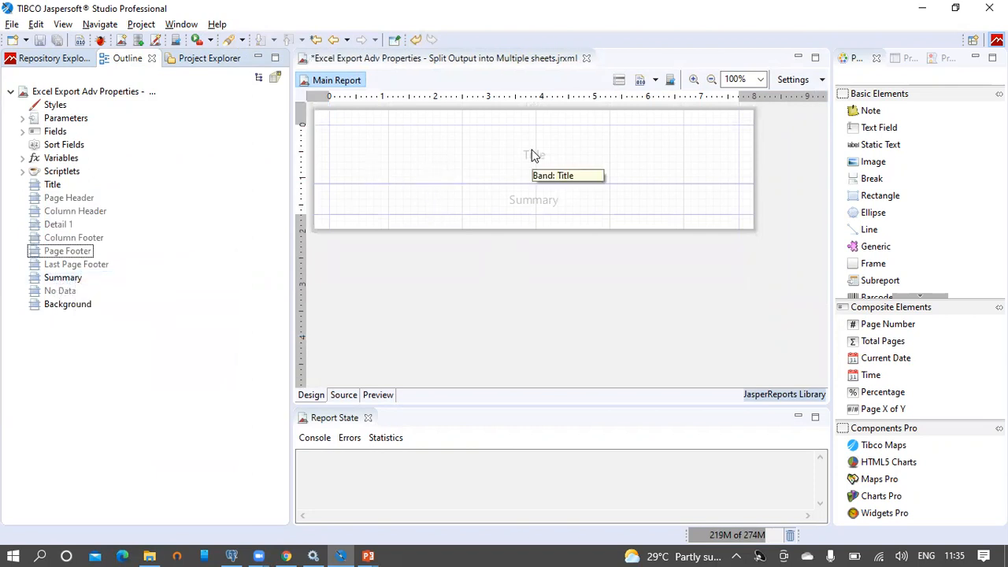
Enlarge the Summary band to about 202 px and hide the canvas grid.
left_click_drag(528, 214, 528, 361)
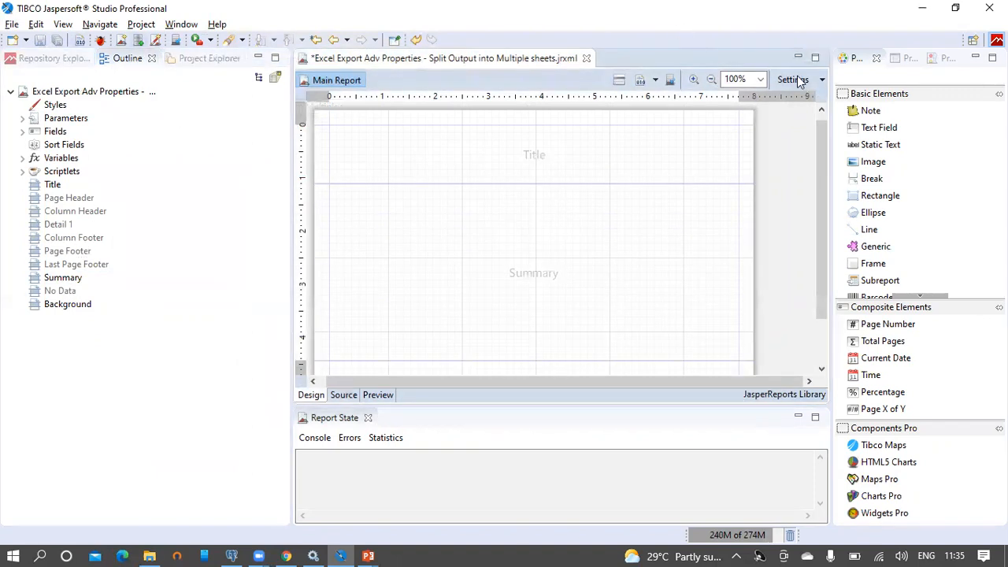
left_click(822, 80)
left_click(822, 160)
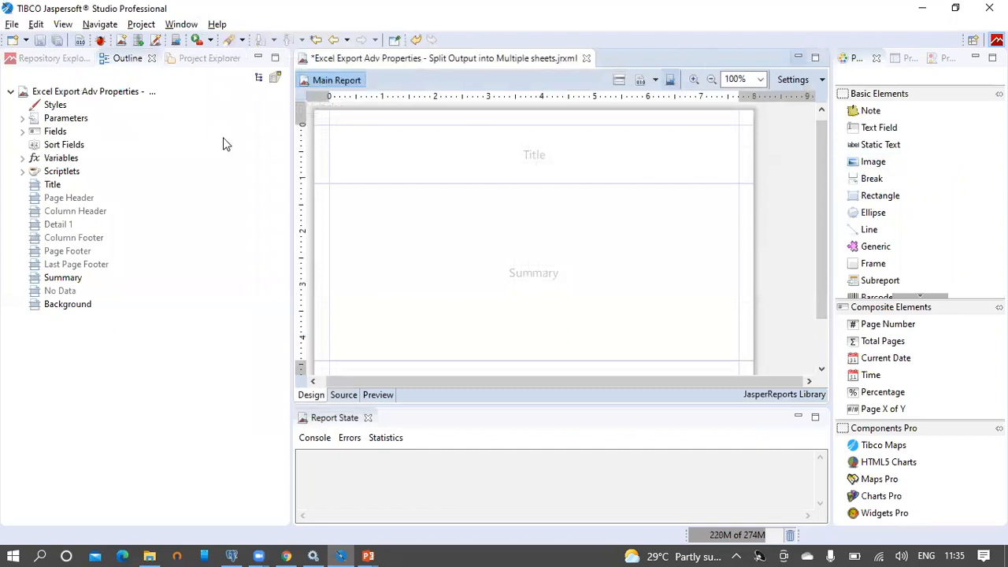
left_click(112, 94)
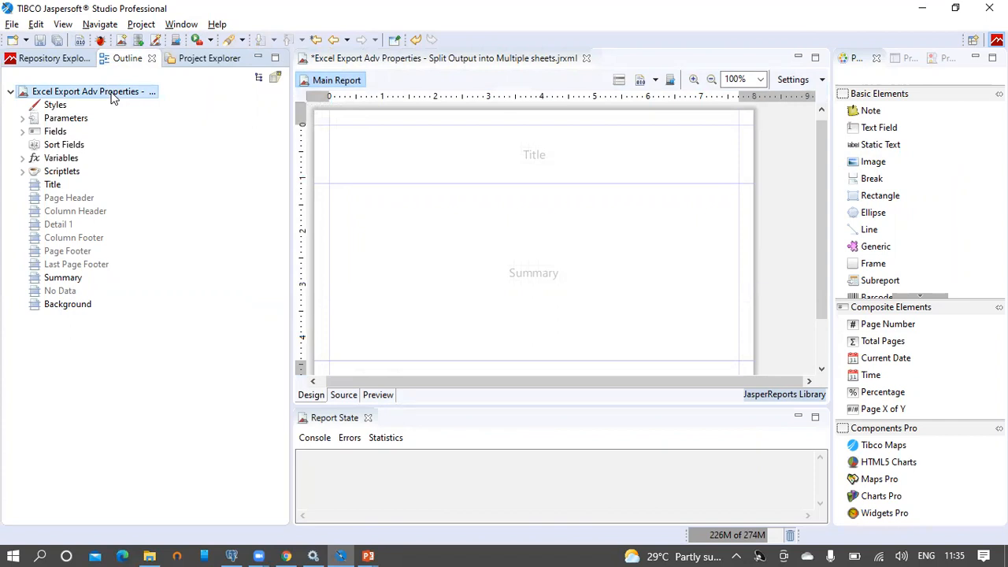
Create a new dataset named Dataset1-customer.
right_click(113, 94)
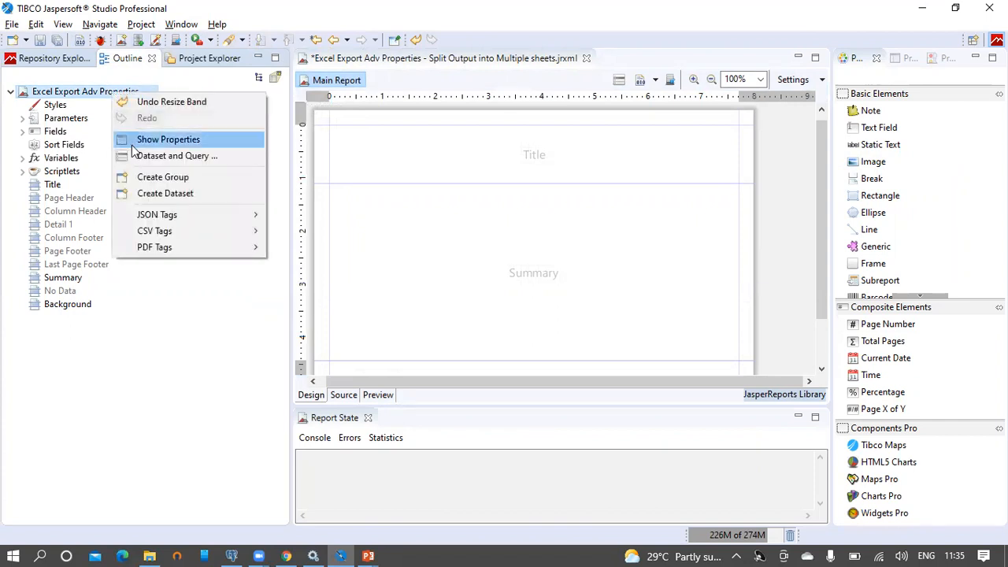
left_click(164, 199)
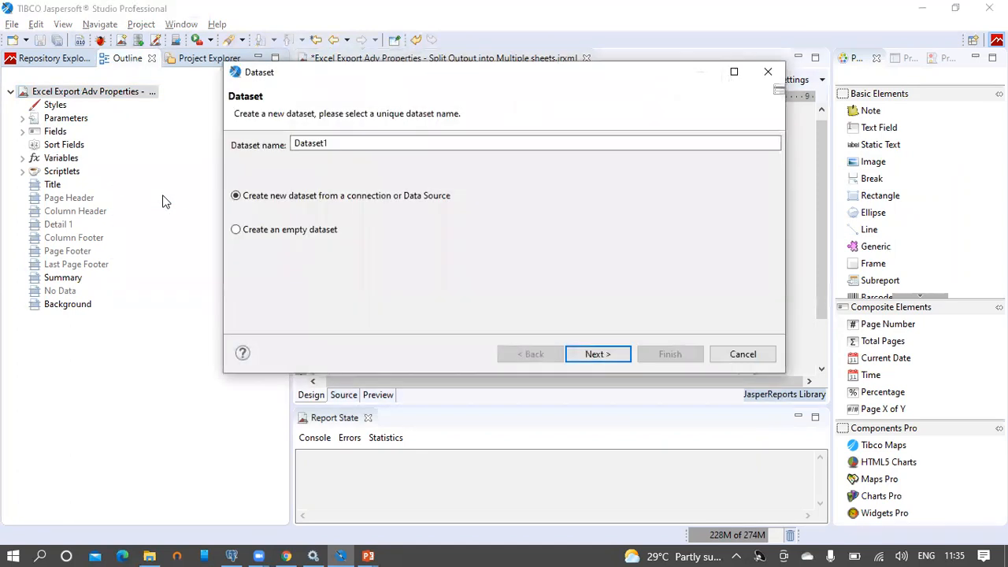
left_click(347, 142)
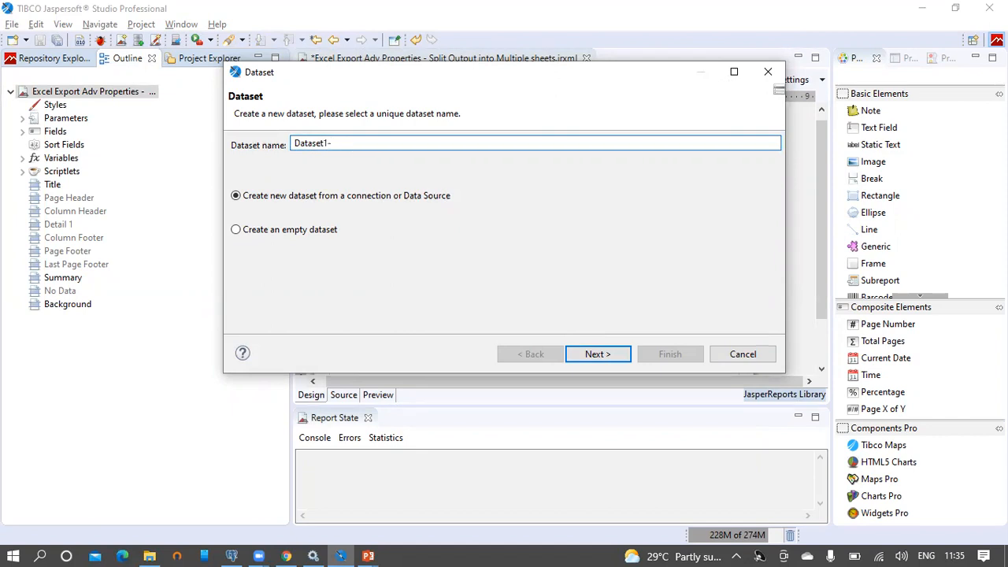
left_click(232, 555)
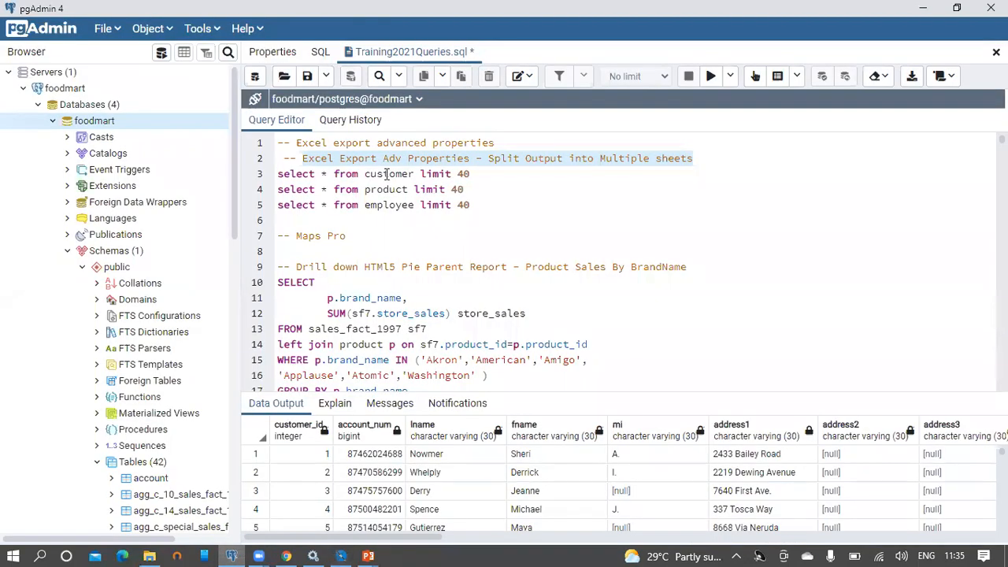
key("alt+Tab")
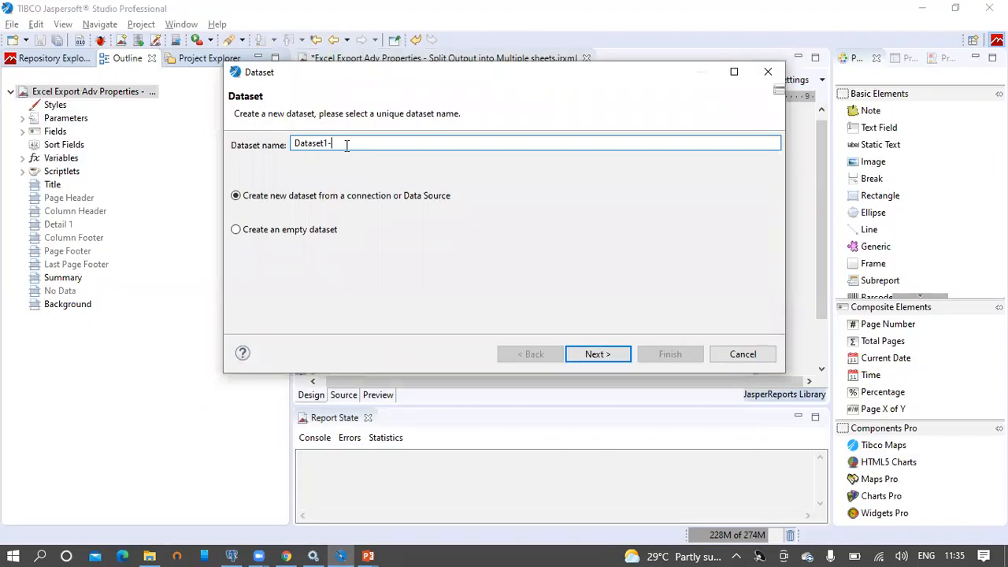
type("stomer")
Set Dataset1-customer's data adapter to the foodmart connection.
left_click(599, 354)
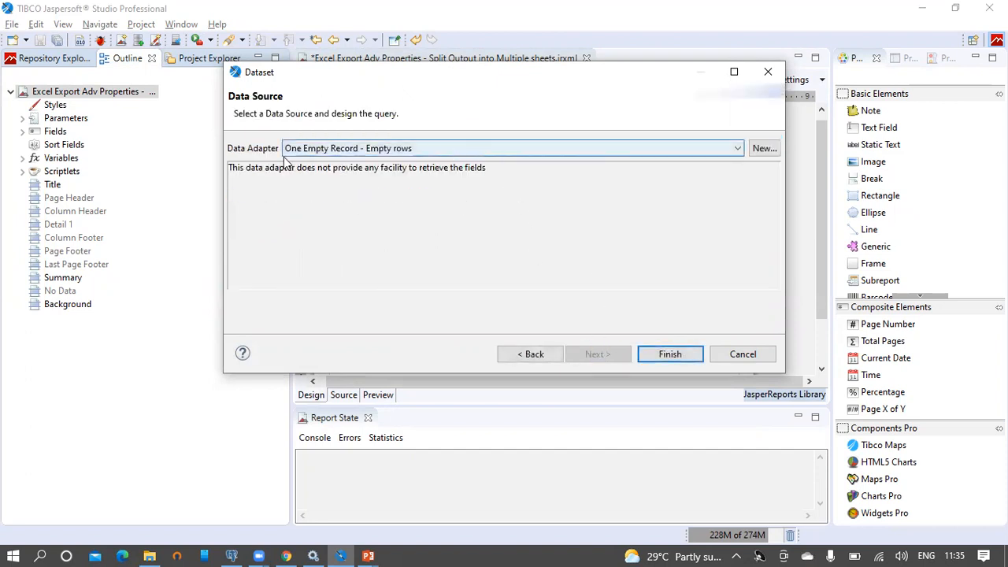
left_click(334, 152)
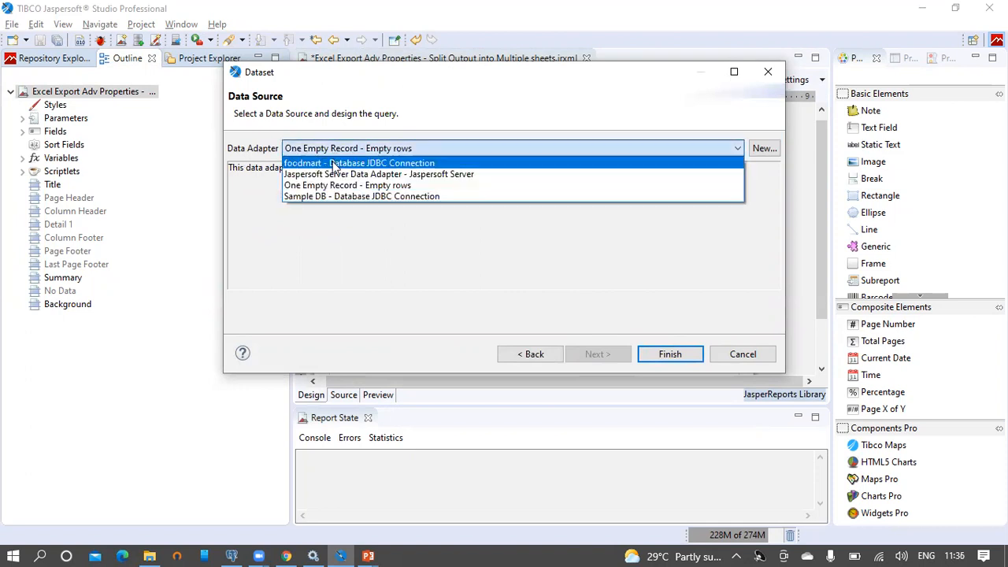
left_click(337, 158)
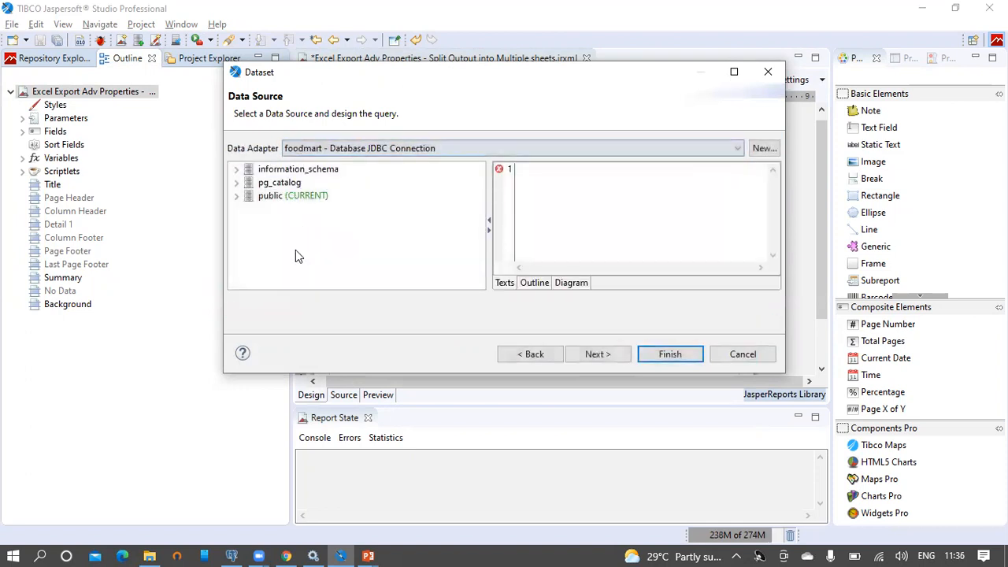
left_click(232, 556)
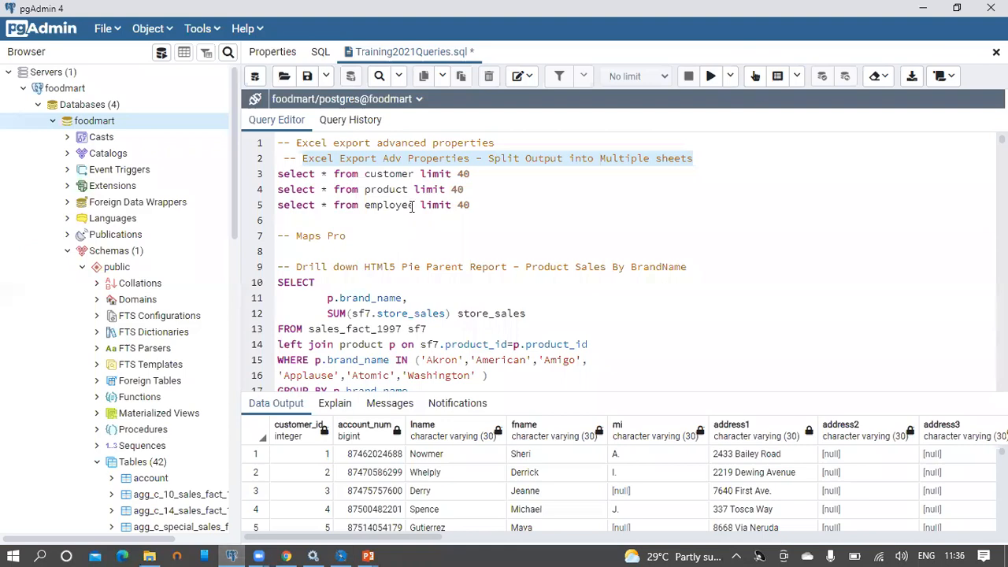
Run 'select * from customer limit 40' in pgAdmin, returning 40 customer rows.
left_click_drag(488, 174, 258, 180)
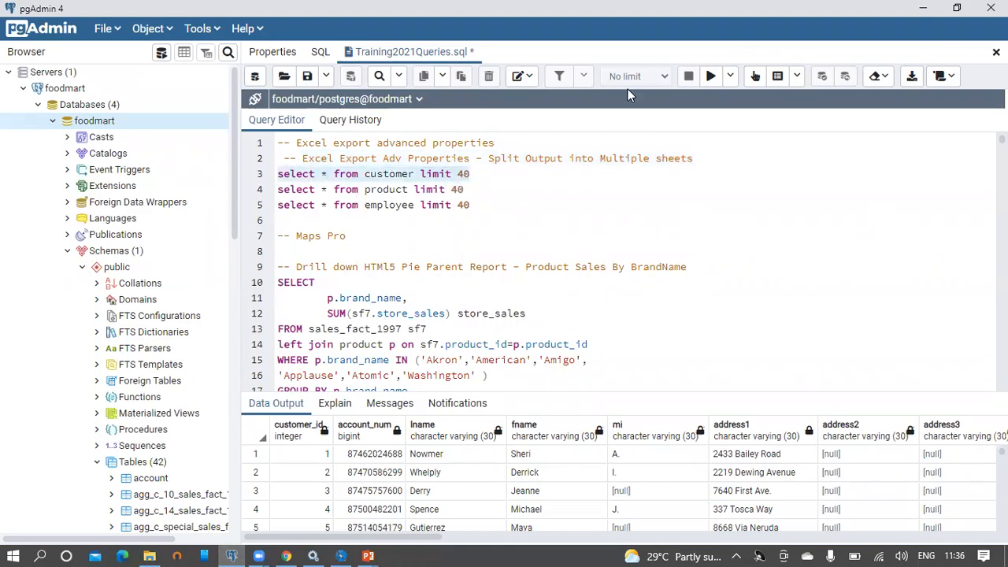
left_click(710, 76)
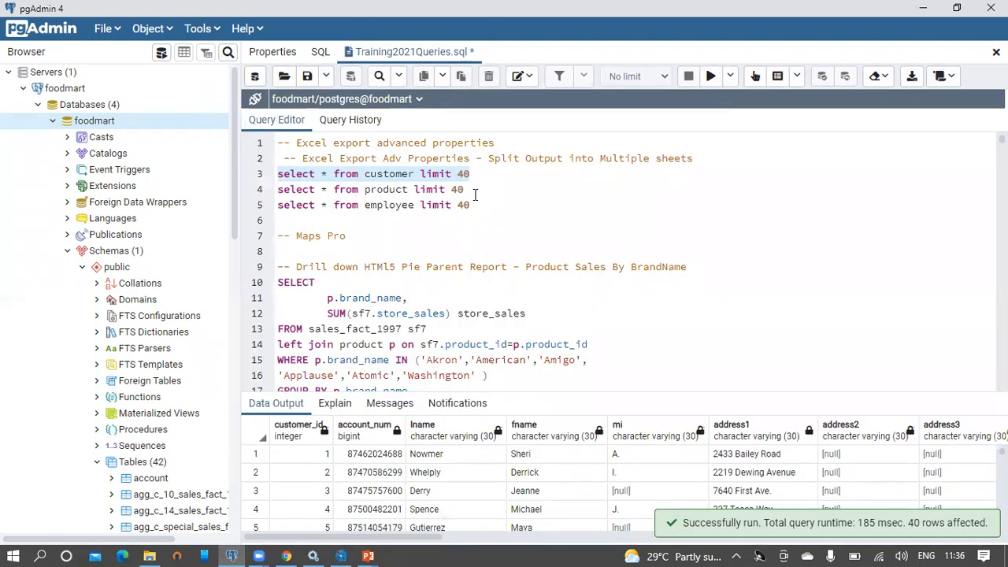
key("alt+Tab")
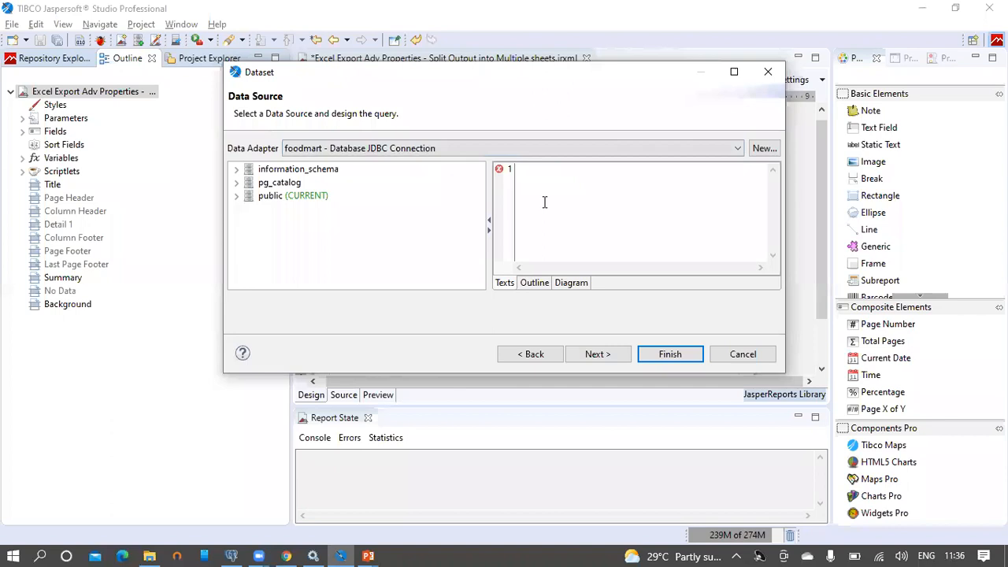
Paste the customer query from pgAdmin into the Dataset1-customer query box.
type("Excel Export Adv Properties - Split Output into Multiple sheets")
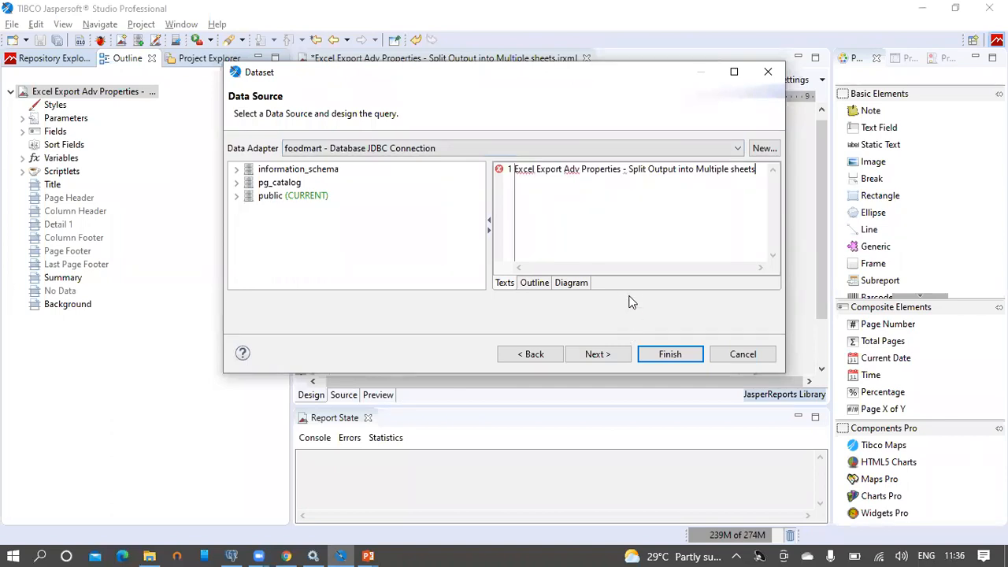
key("alt+Tab")
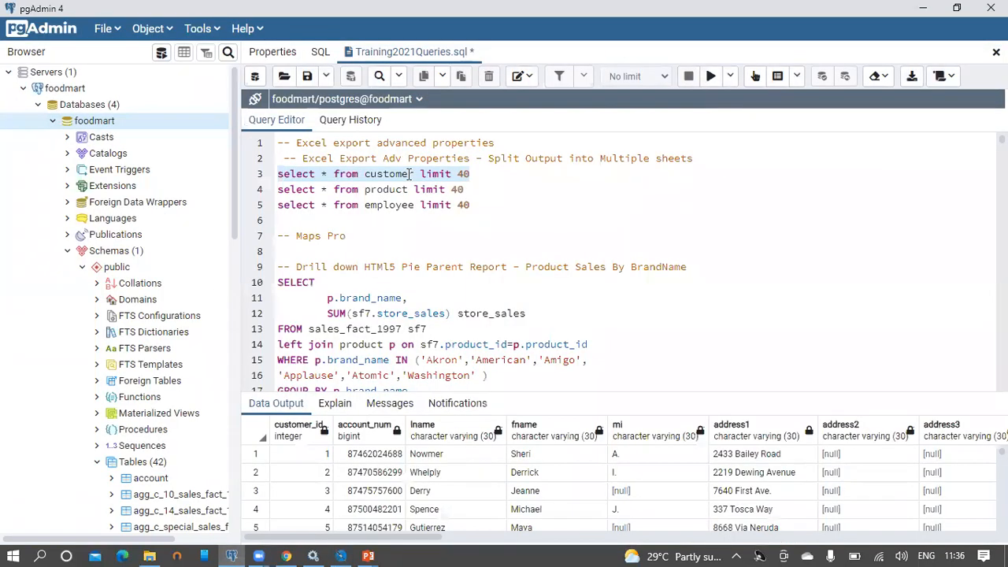
right_click(409, 174)
left_click(442, 228)
key("alt+Tab")
key("ctrl+a")
key("ctrl+v")
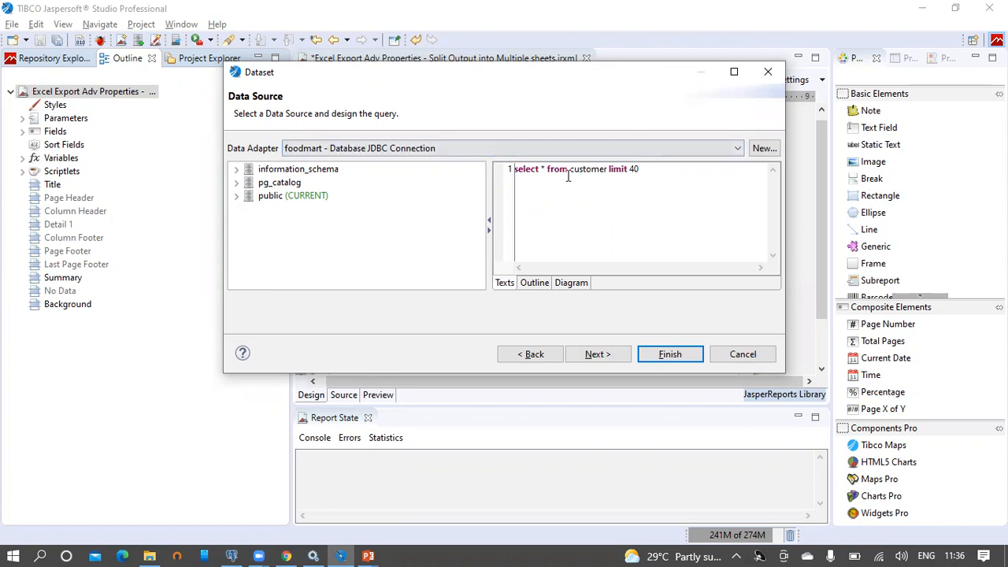
Include all customer fields and finish the Dataset1-customer dataset.
left_click(597, 353)
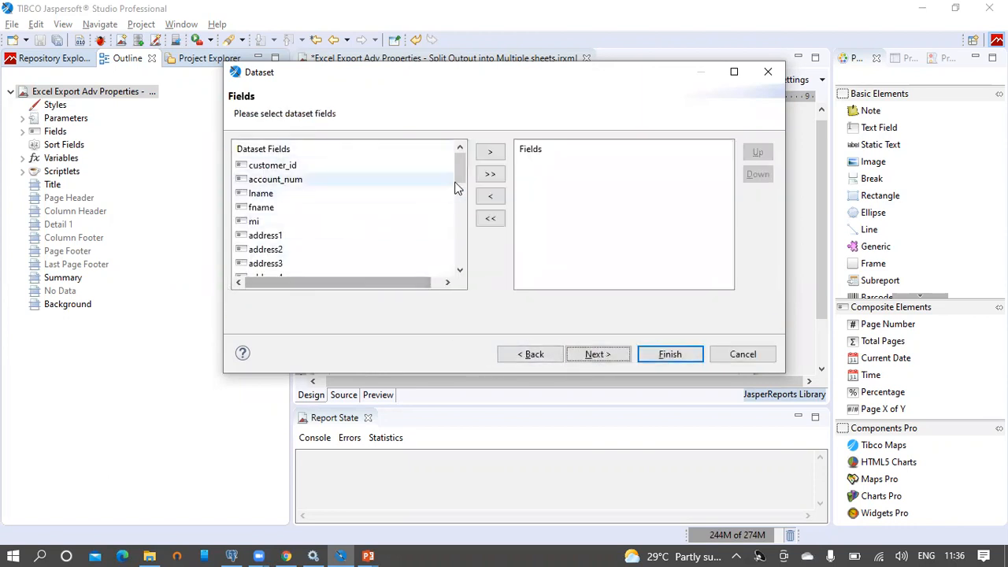
left_click(489, 174)
left_click(596, 354)
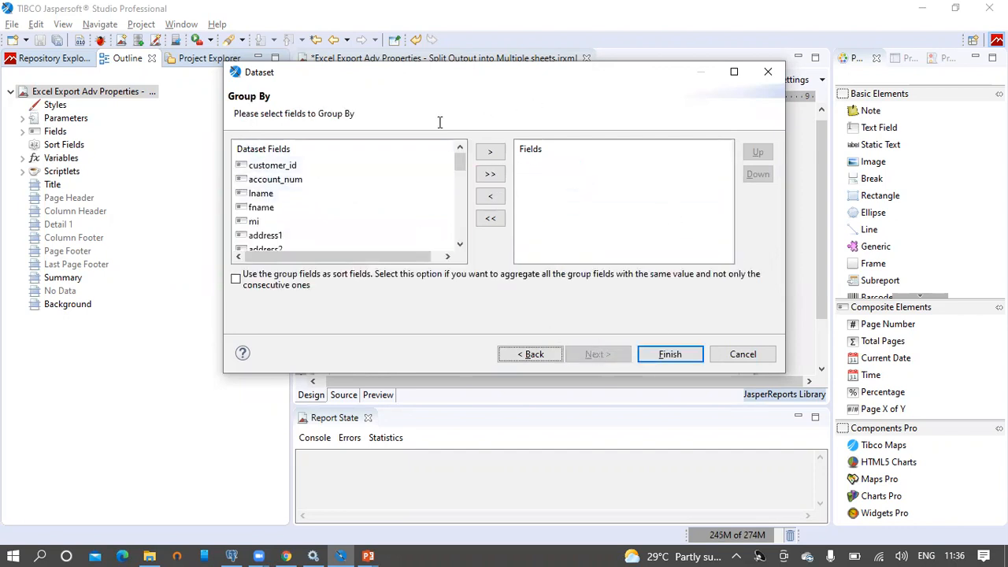
left_click(670, 354)
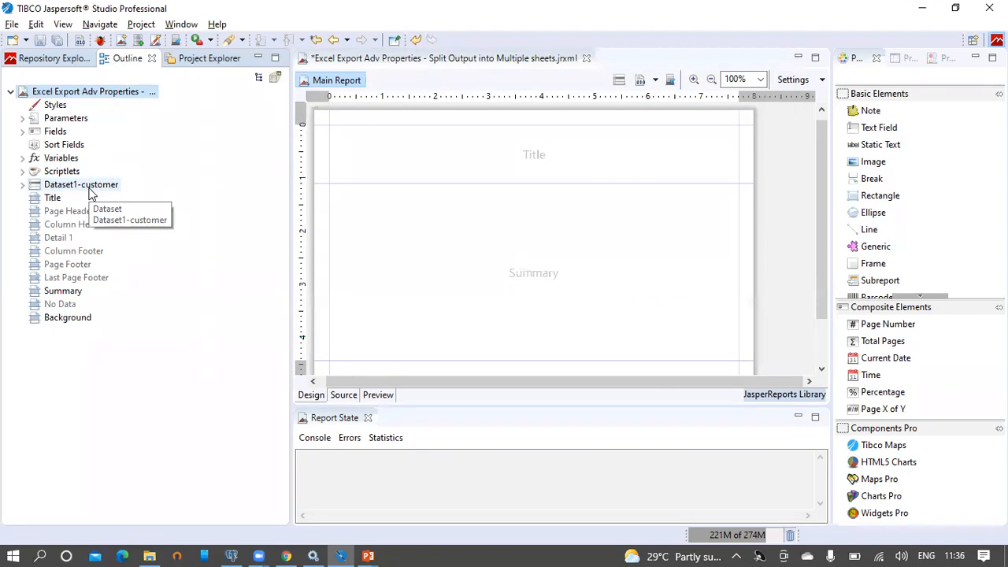
left_click(230, 556)
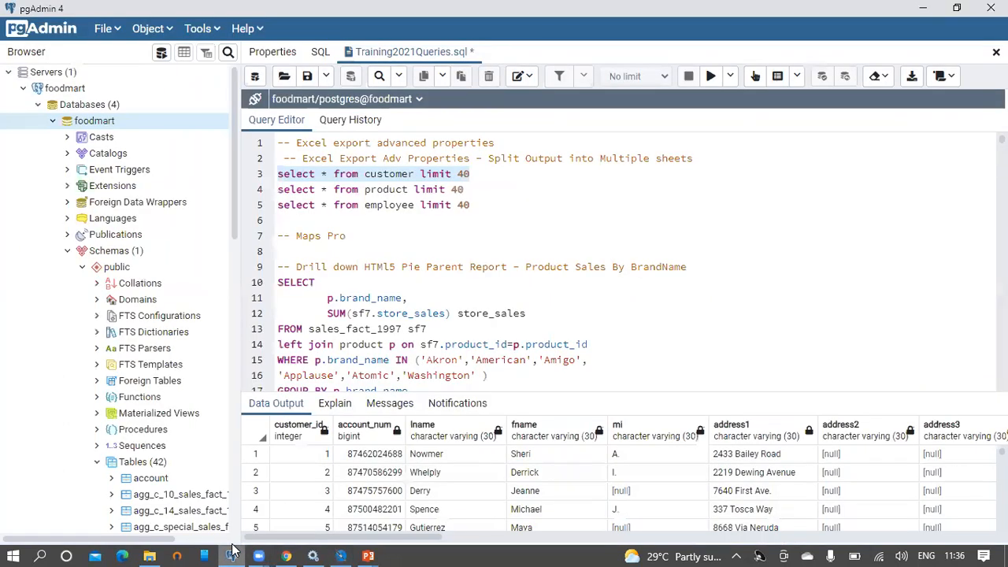
Select the line-4 query 'select * from product limit 40', then pick Dataset1-customer in Jaspersoft.
double_click(386, 189)
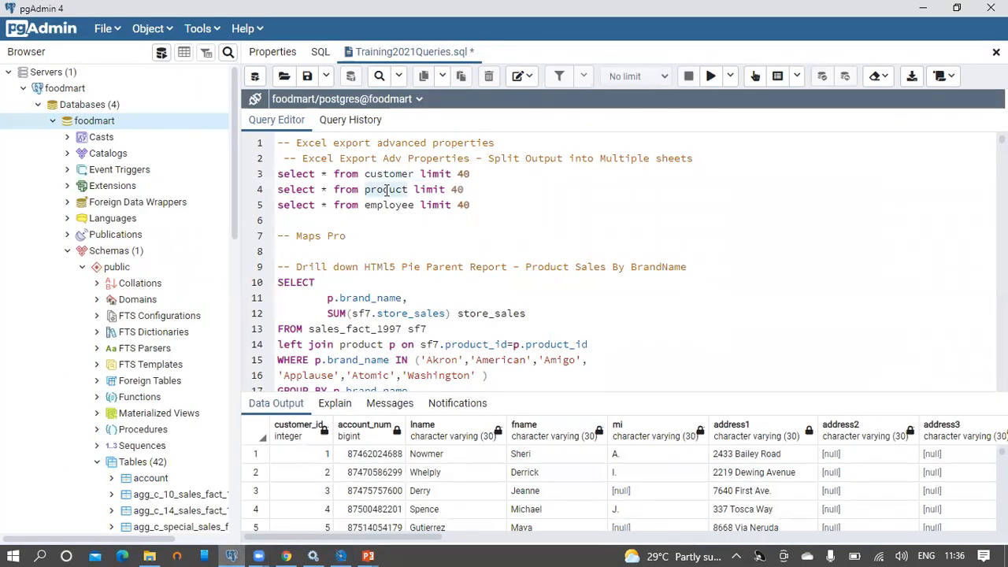
left_click(390, 216)
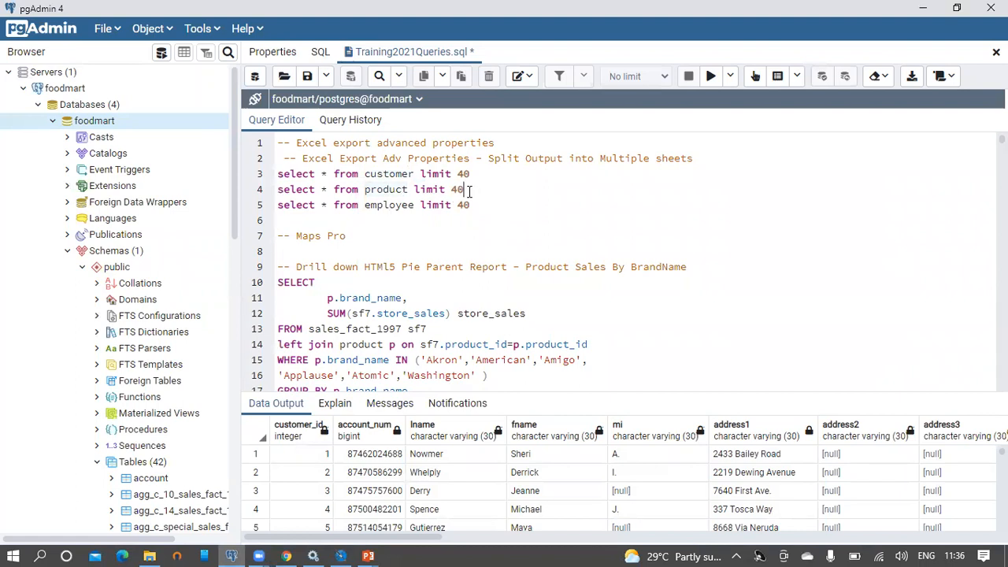
left_click_drag(469, 190, 224, 197)
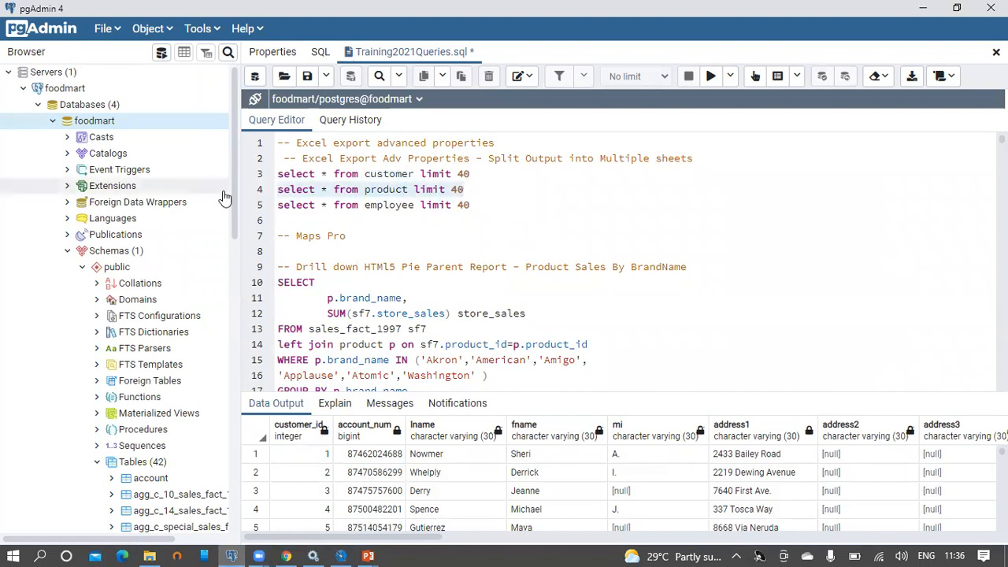
key("alt+Tab")
left_click(95, 186)
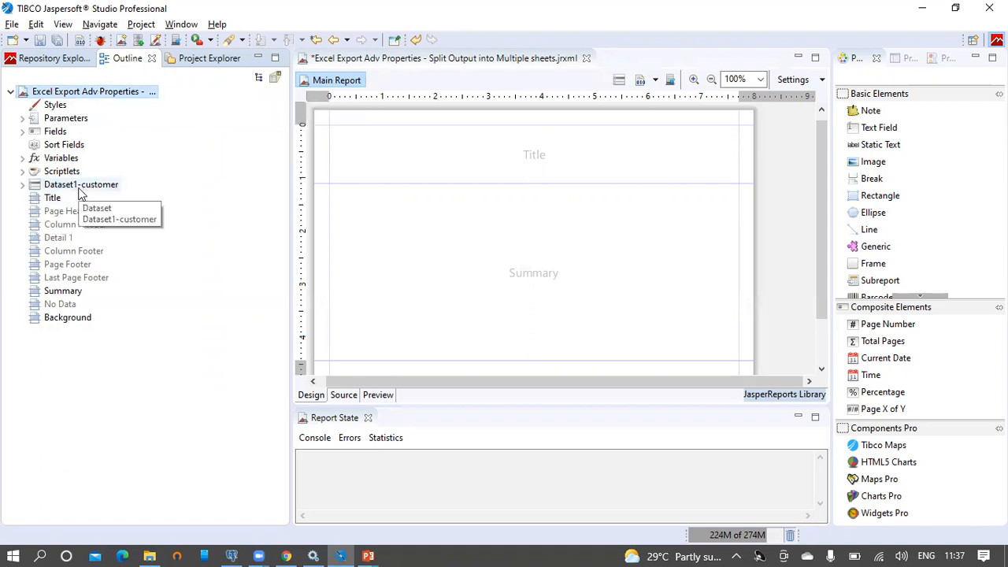
Copy Dataset1-customer and paste it into the report root.
left_click(49, 187)
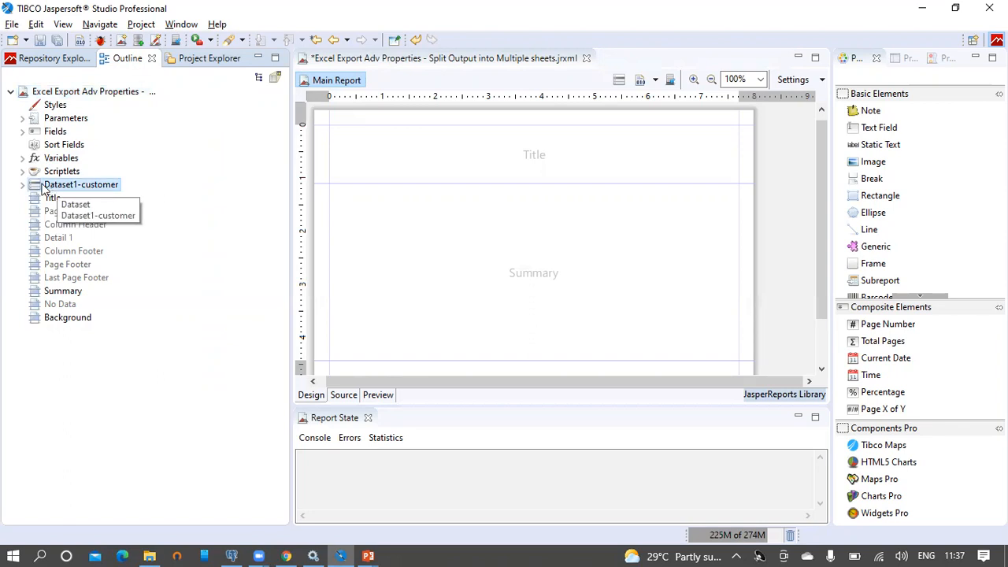
right_click(94, 188)
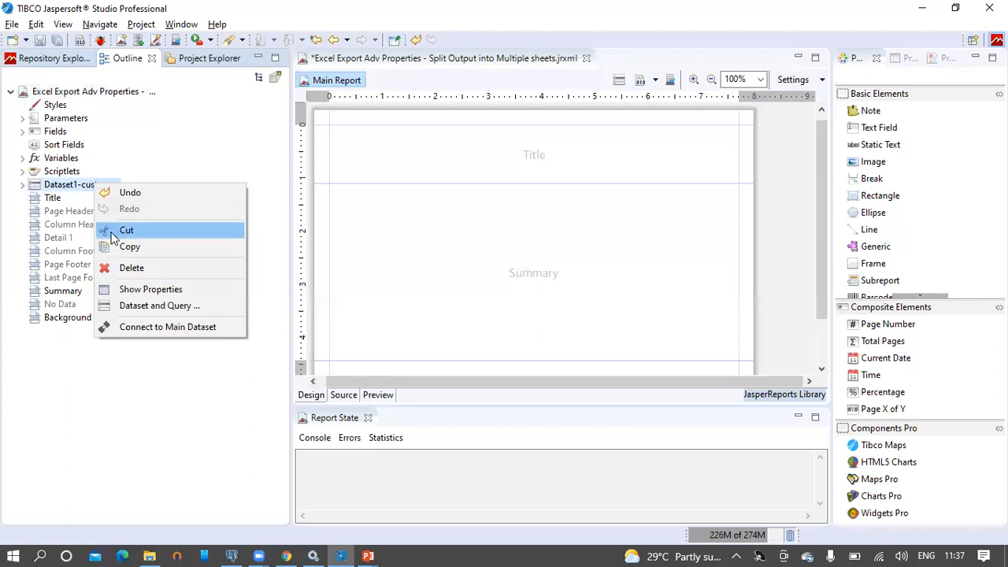
left_click(130, 249)
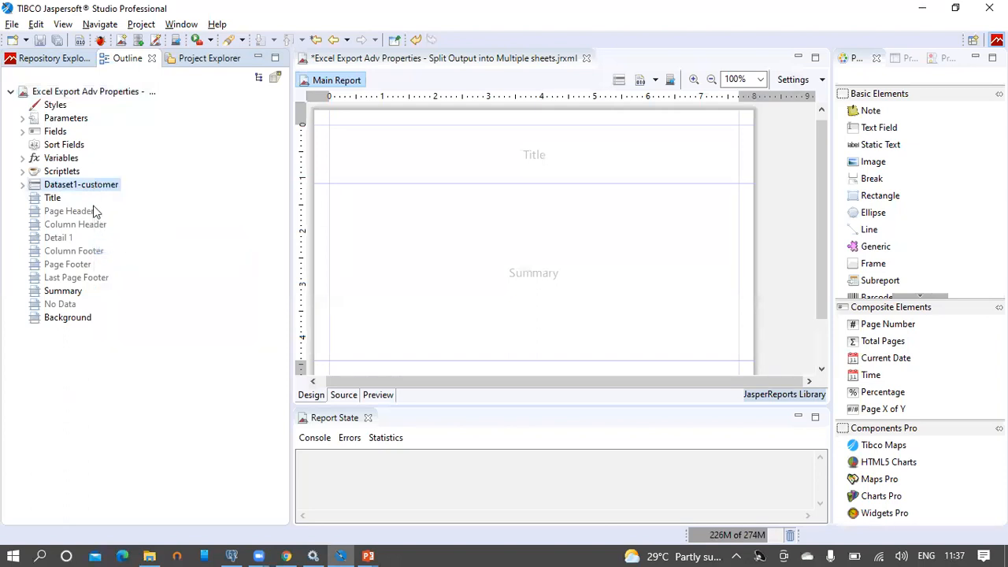
right_click(97, 92)
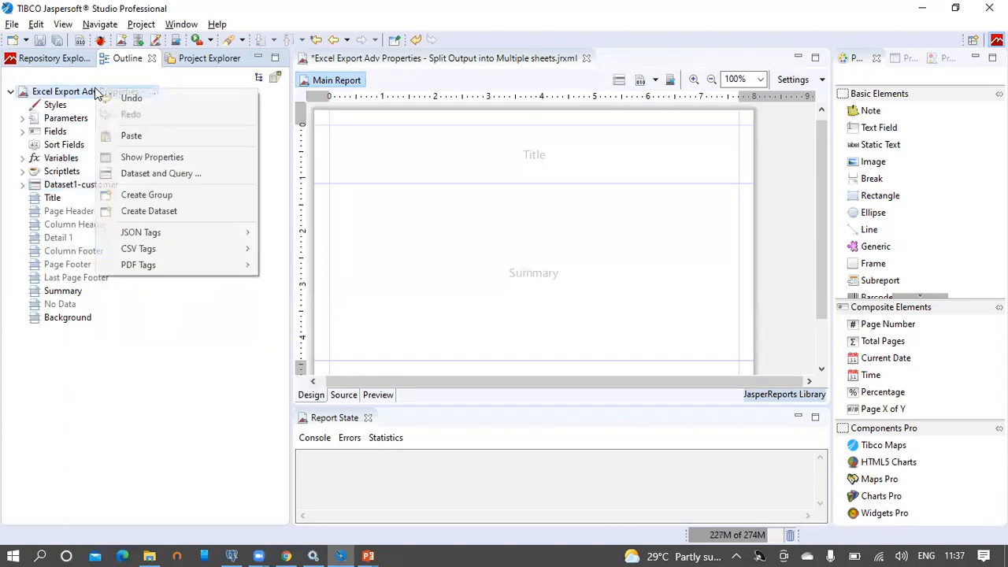
left_click(141, 136)
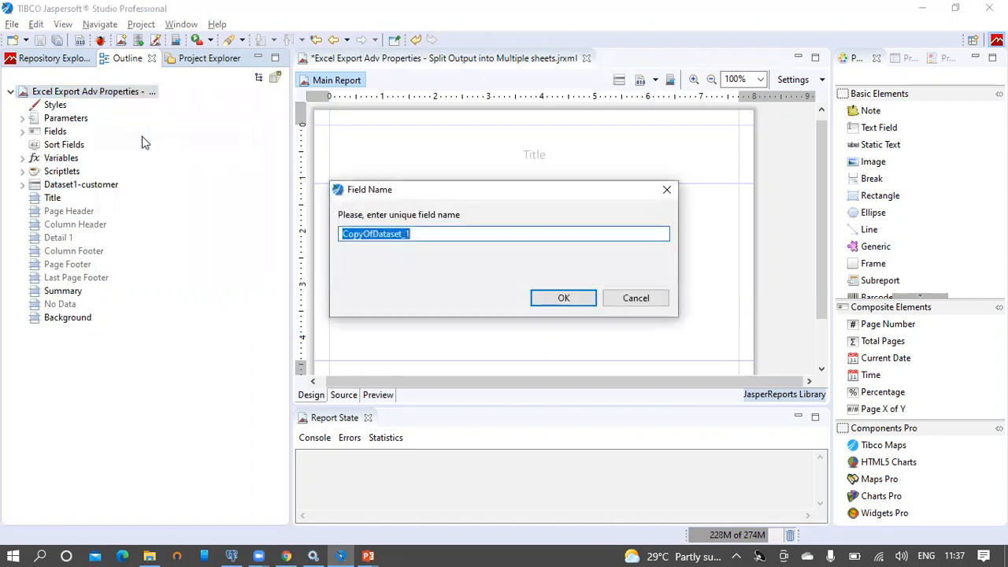
Rename the pasted dataset copy to Dataset2-product.
left_click(360, 234)
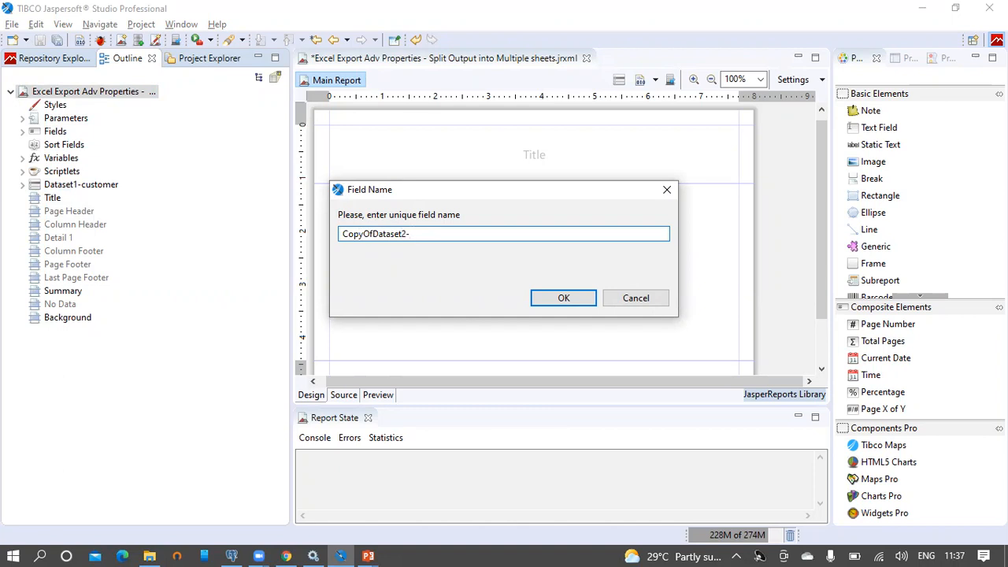
key("Delete")
key("Delete")
key("Delete")
key("Delete")
key("Delete")
key("Delete")
key("alt+Tab")
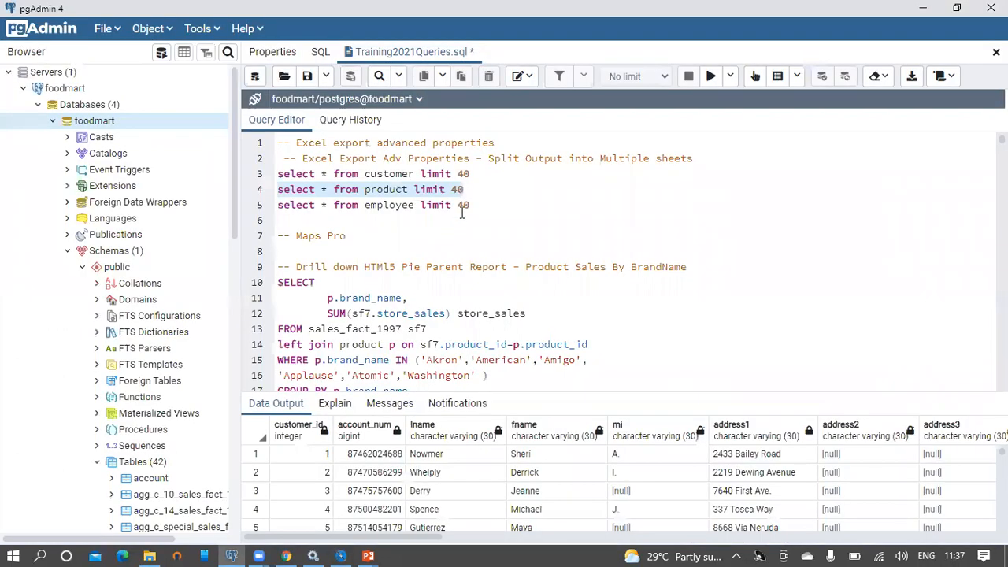
key("alt+Tab")
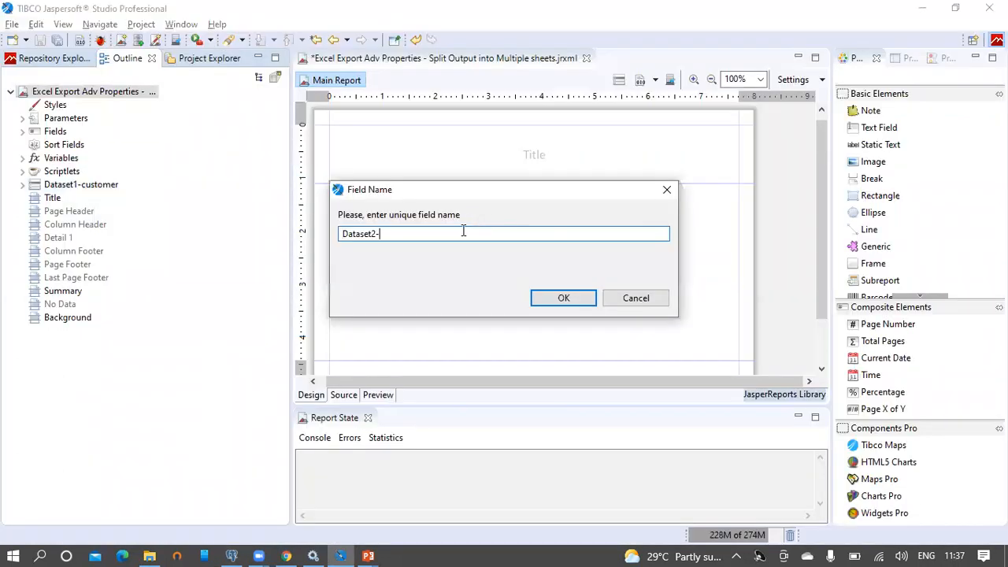
type("Pr")
left_click(545, 298)
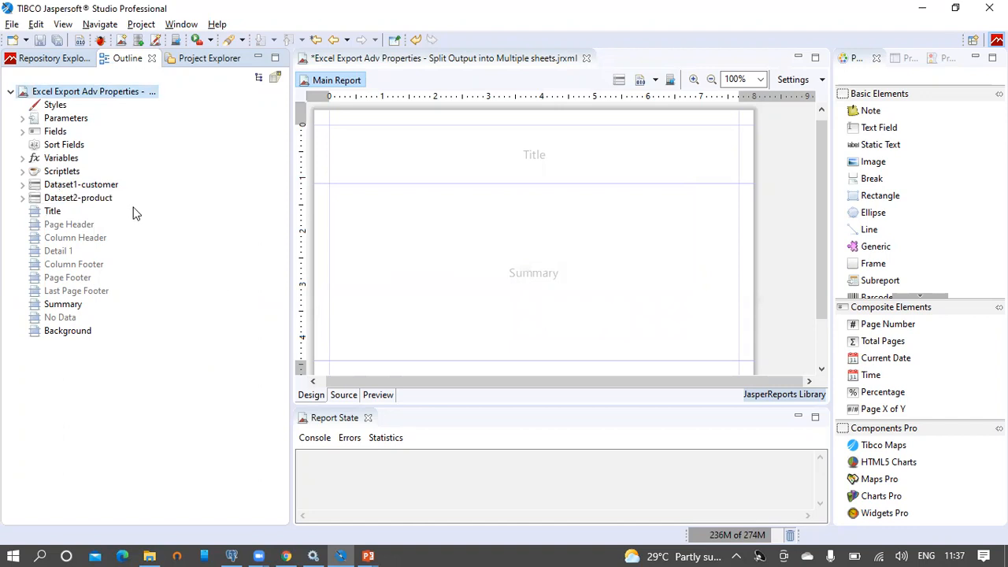
Open Dataset2-product's query dialog and select its old customer query.
left_click(102, 198)
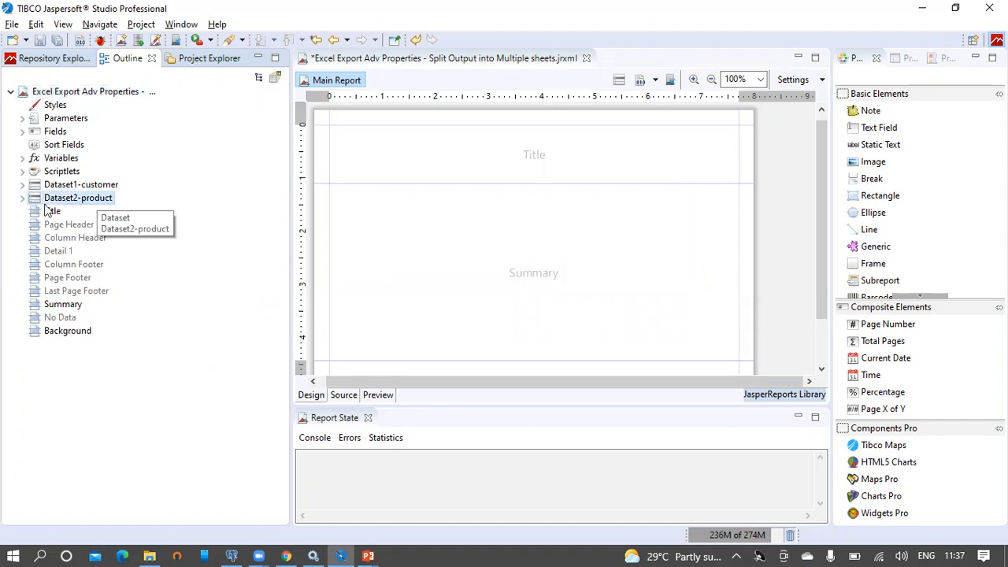
right_click(103, 203)
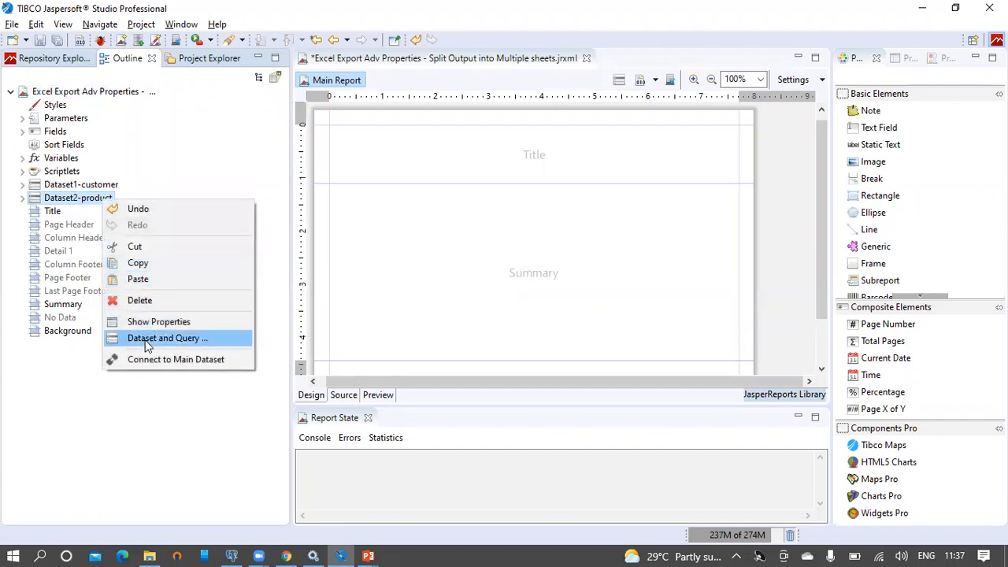
left_click(186, 343)
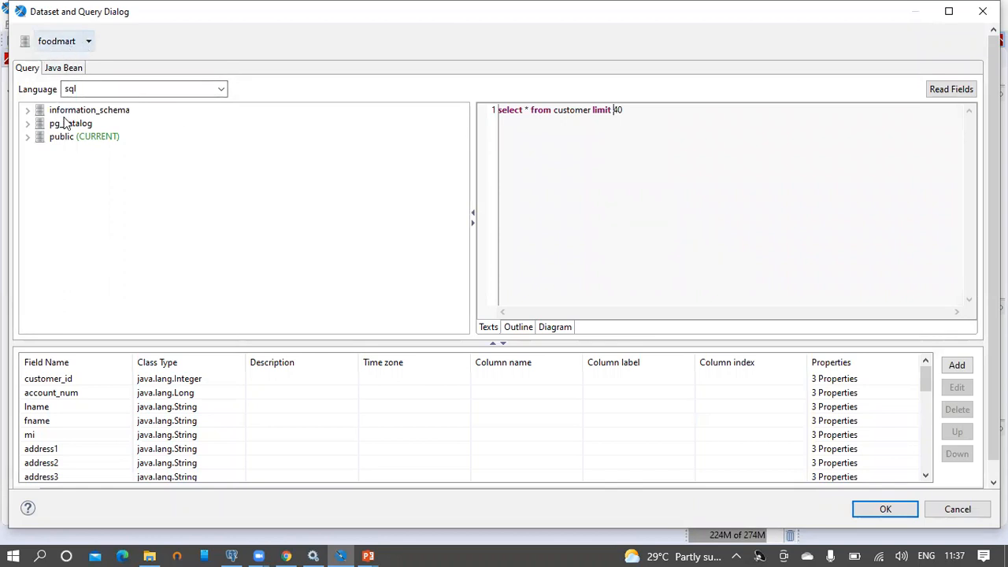
left_click(28, 136)
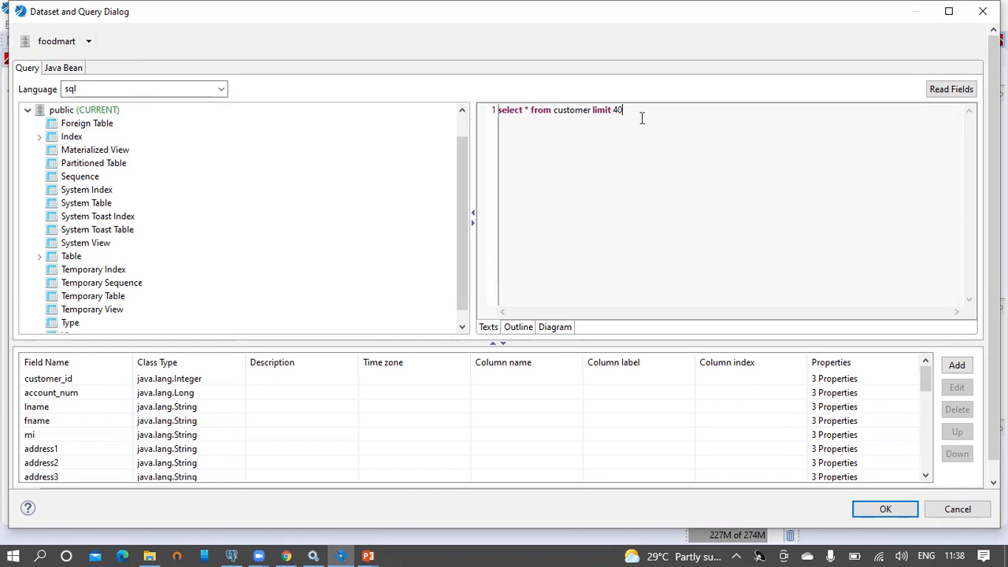
left_click_drag(617, 115, 483, 115)
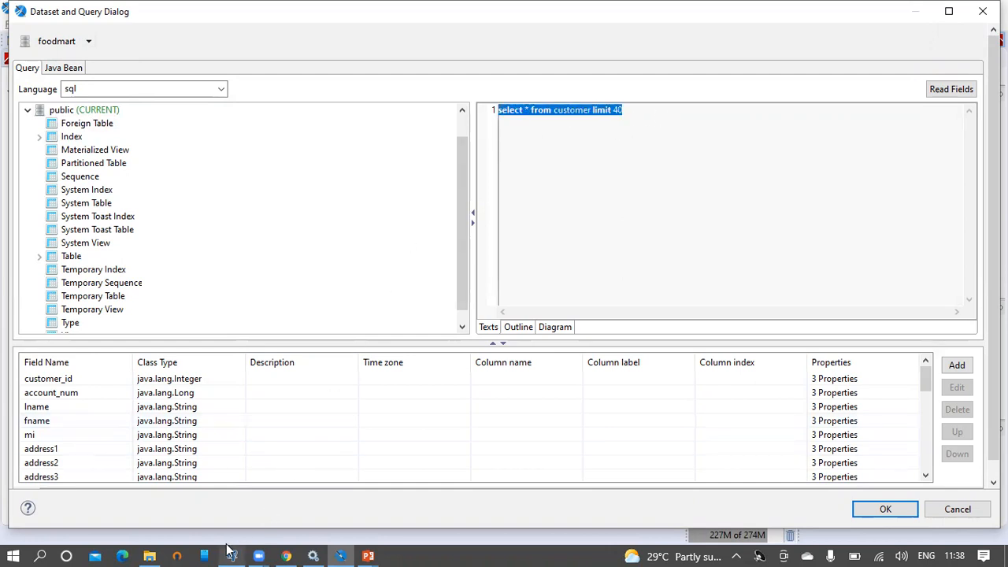
Replace the query with 'select * from product limit 40' copied from pgAdmin.
left_click(231, 556)
left_click(462, 192)
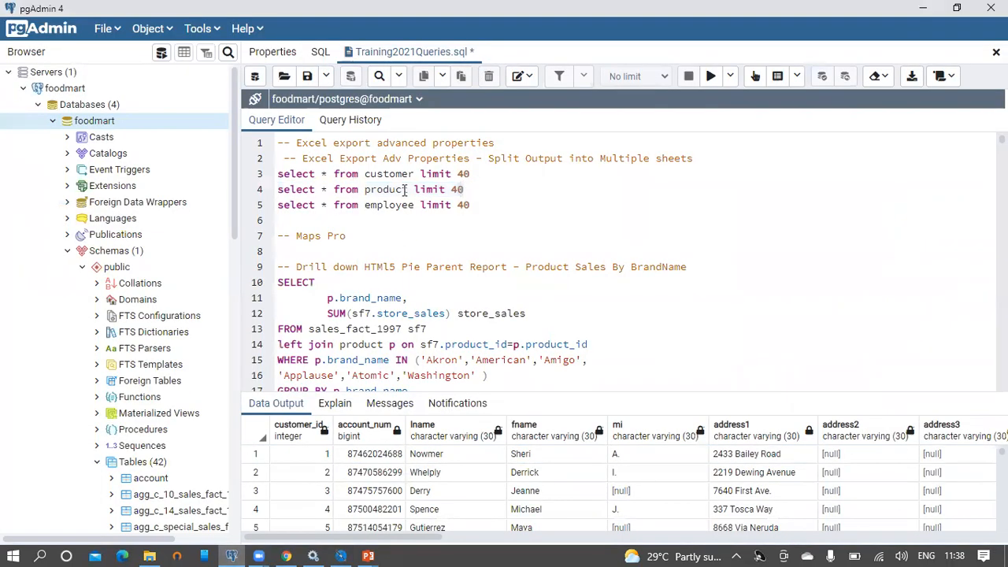
left_click_drag(404, 190, 262, 200)
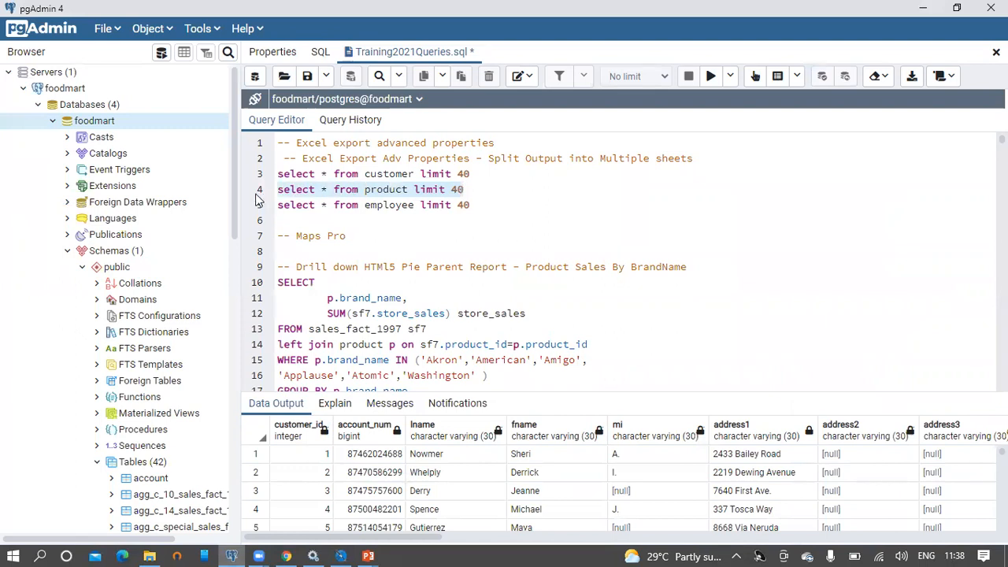
key("alt+Tab")
left_click(635, 137)
key("ctrl+a")
key("ctrl+v")
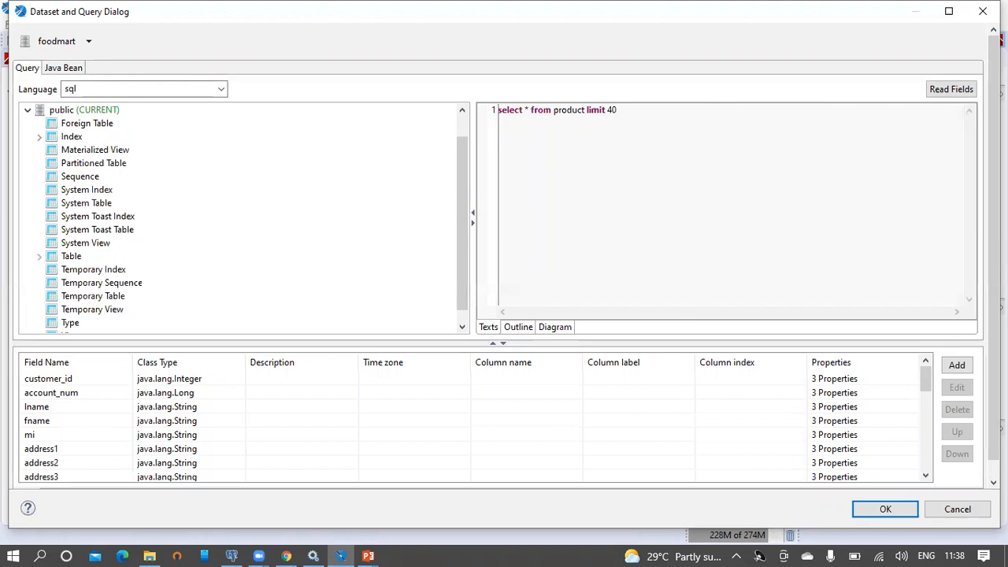
Read the product fields such as product_id and brand_name, confirm, and save the report.
left_click(950, 92)
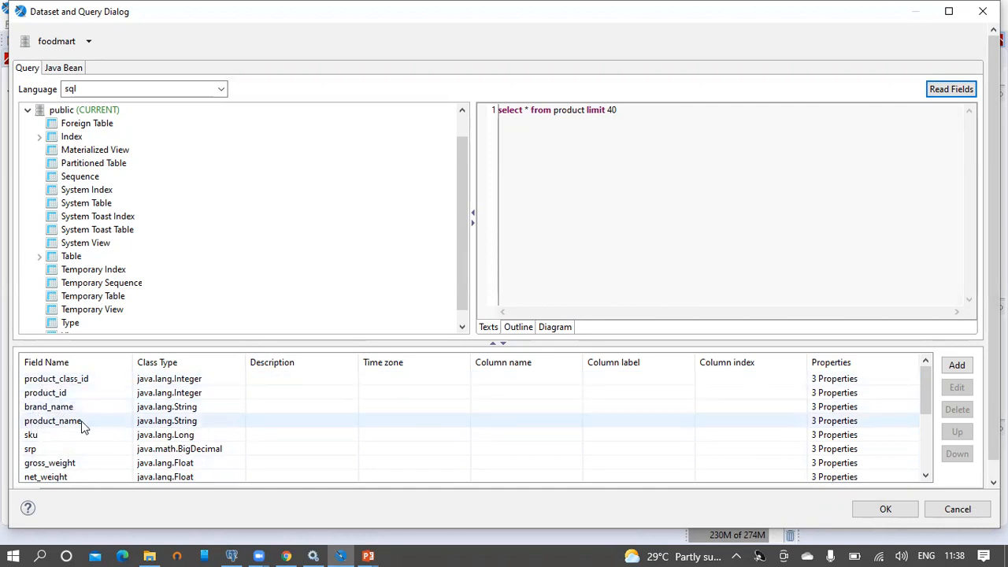
scroll(118, 421, "down", 3)
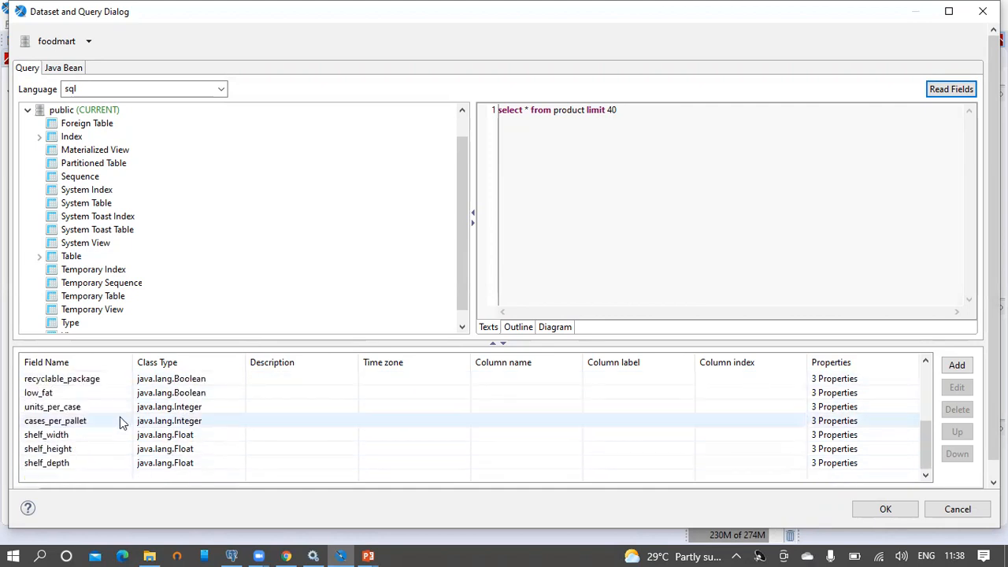
left_click(885, 509)
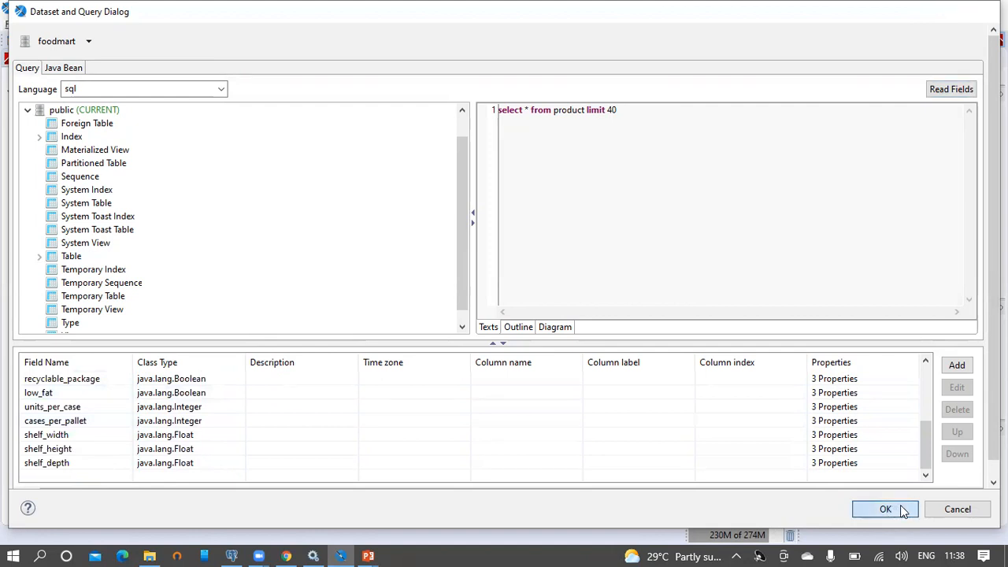
left_click(37, 41)
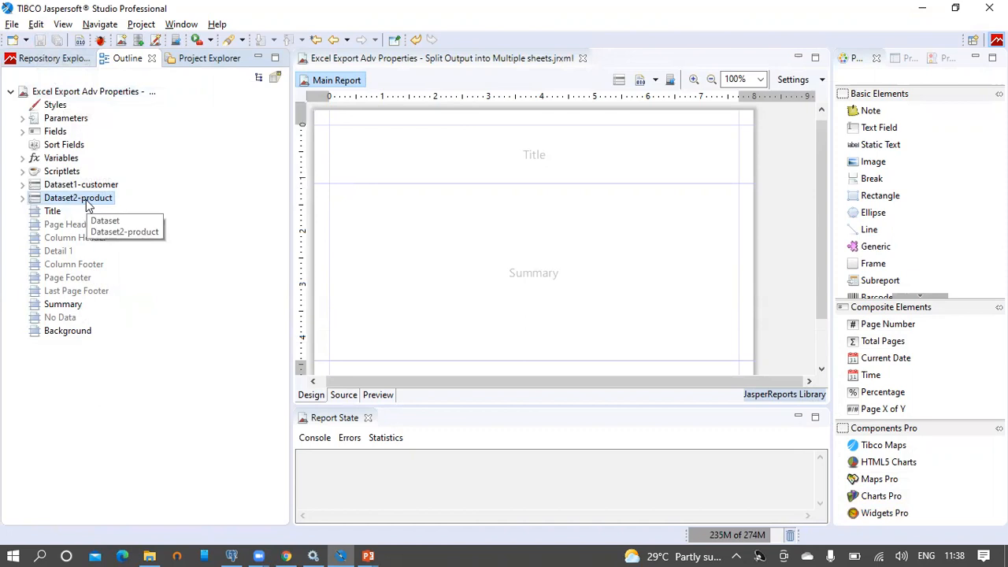
Create a new dataset named Dataset3-employee from the report root and continue to its data source step.
left_click(108, 92)
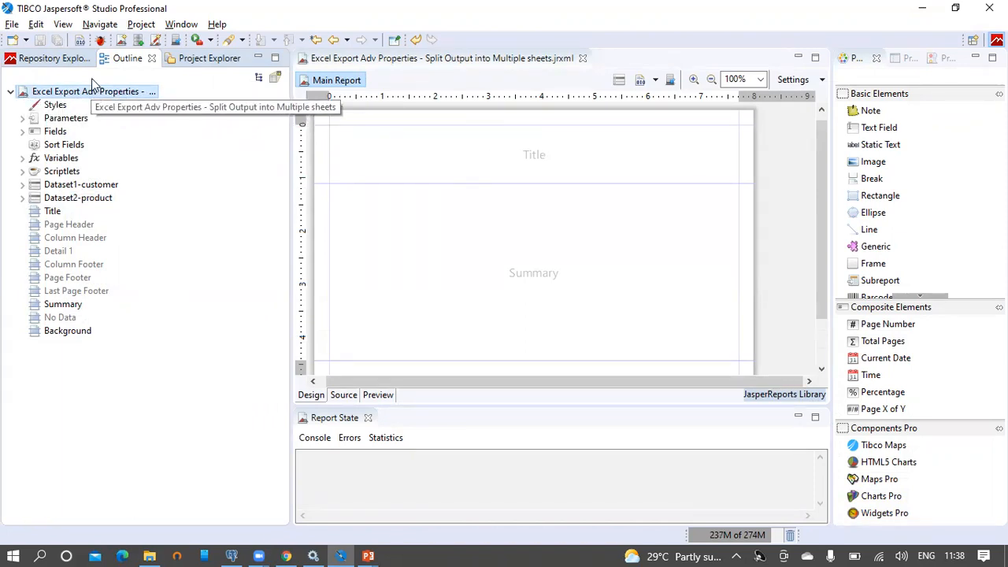
right_click(85, 92)
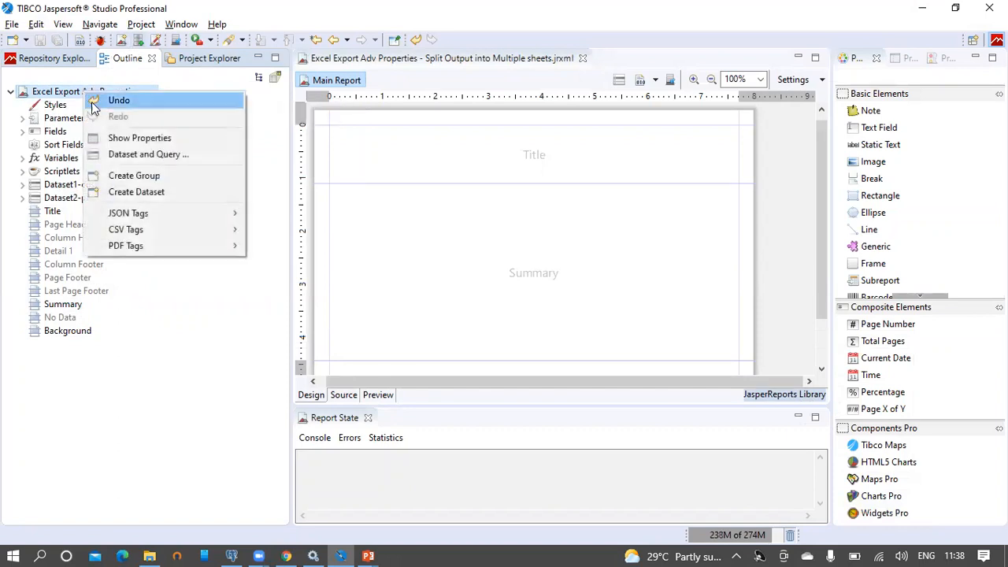
left_click(157, 192)
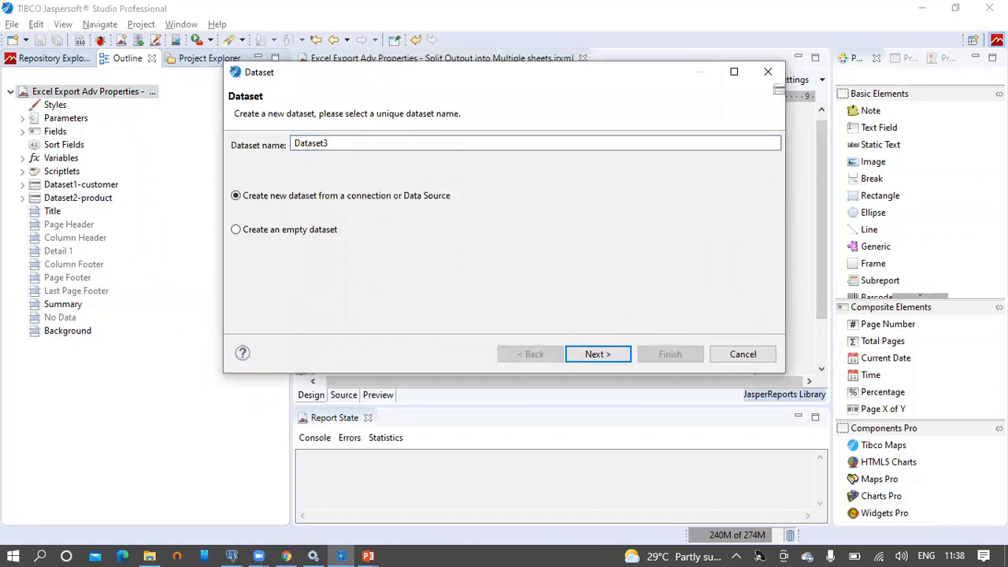
type("-employee")
left_click_drag(396, 140, 285, 139)
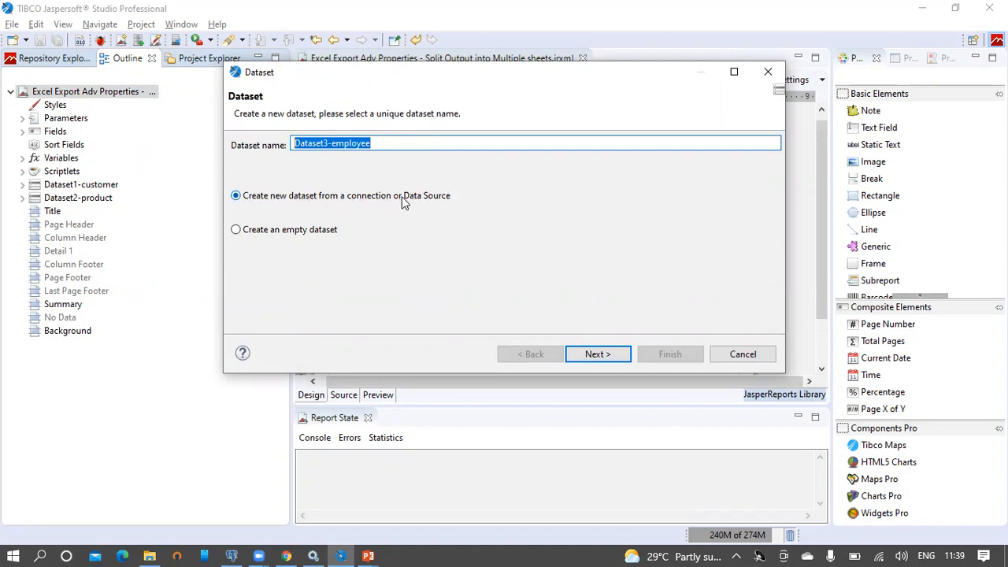
left_click(599, 353)
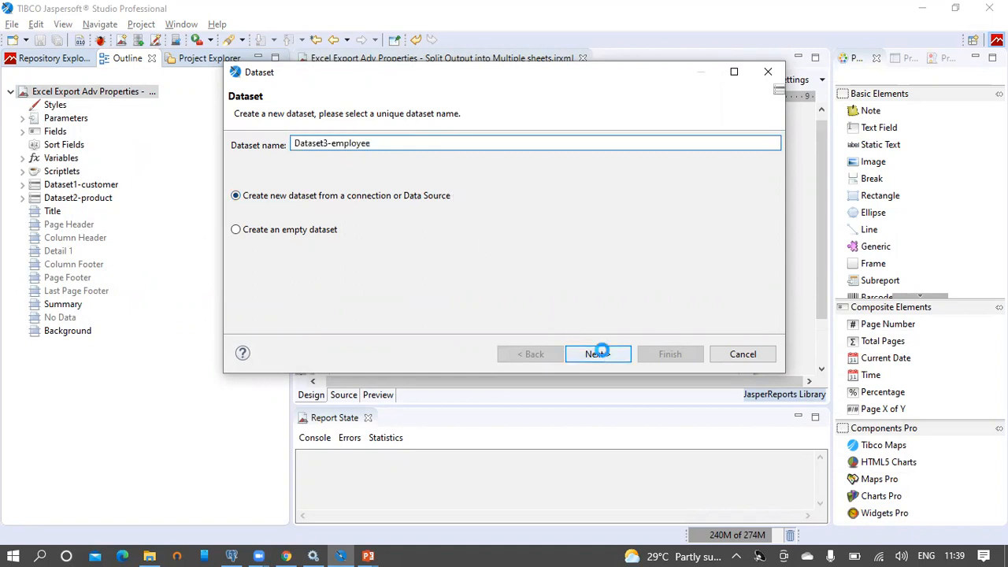
Copy the employee query from pgAdmin and bring up the data adapter list.
key("alt+Tab")
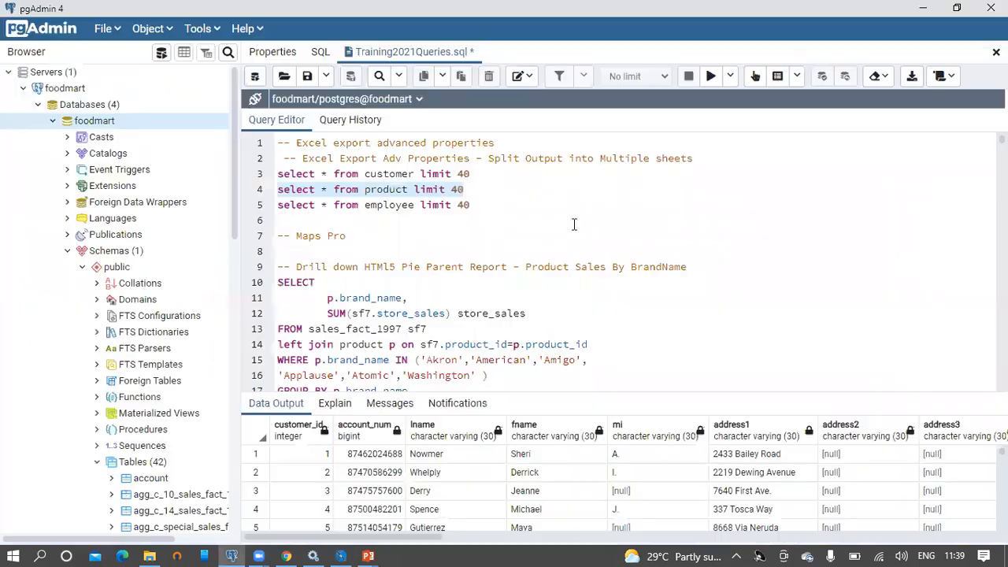
left_click_drag(481, 204, 270, 204)
key("ctrl+c")
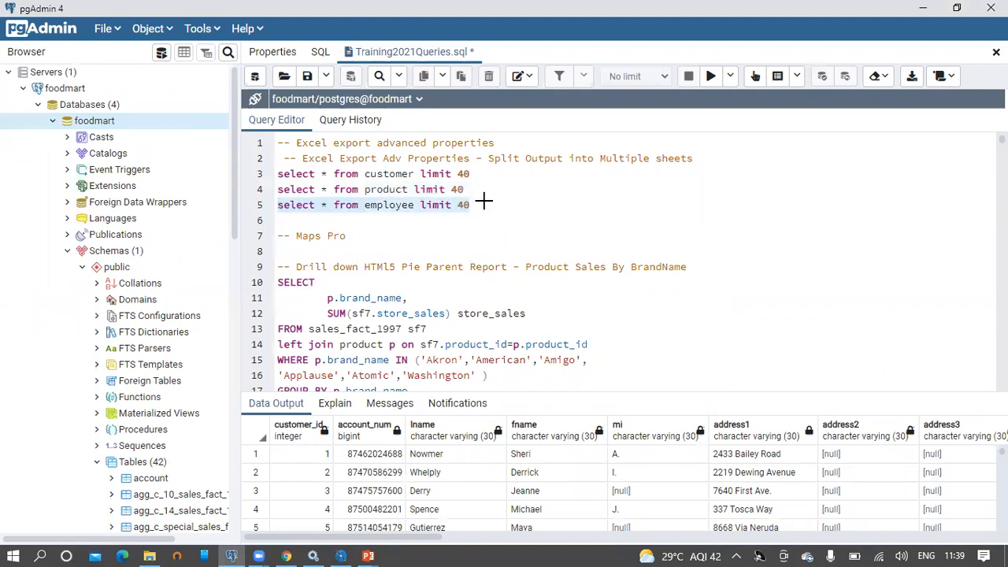
key("alt+Tab")
left_click(498, 148)
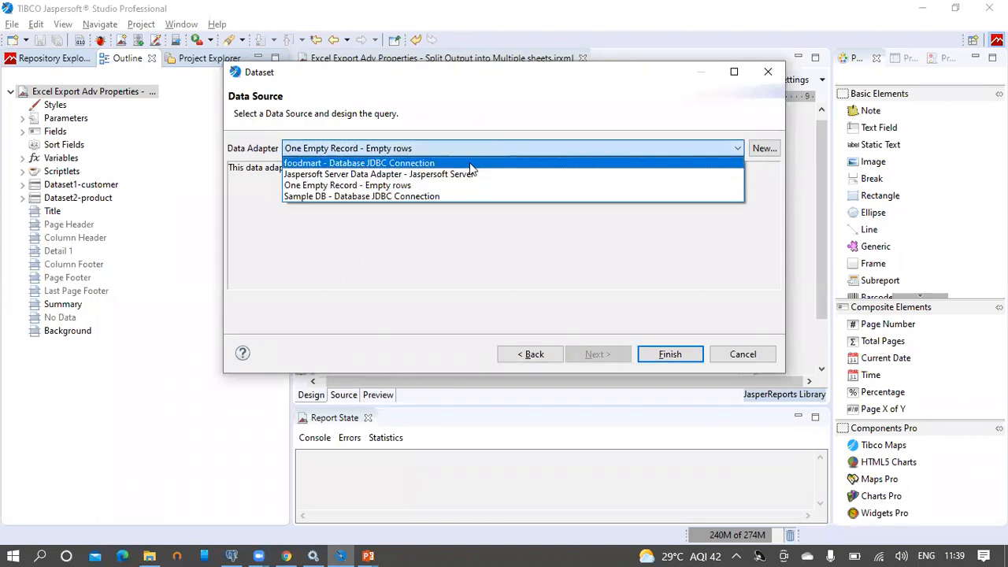
Connect Dataset3-employee to foodmart with 'select * from employee limit 40' and include all employee fields.
left_click(469, 162)
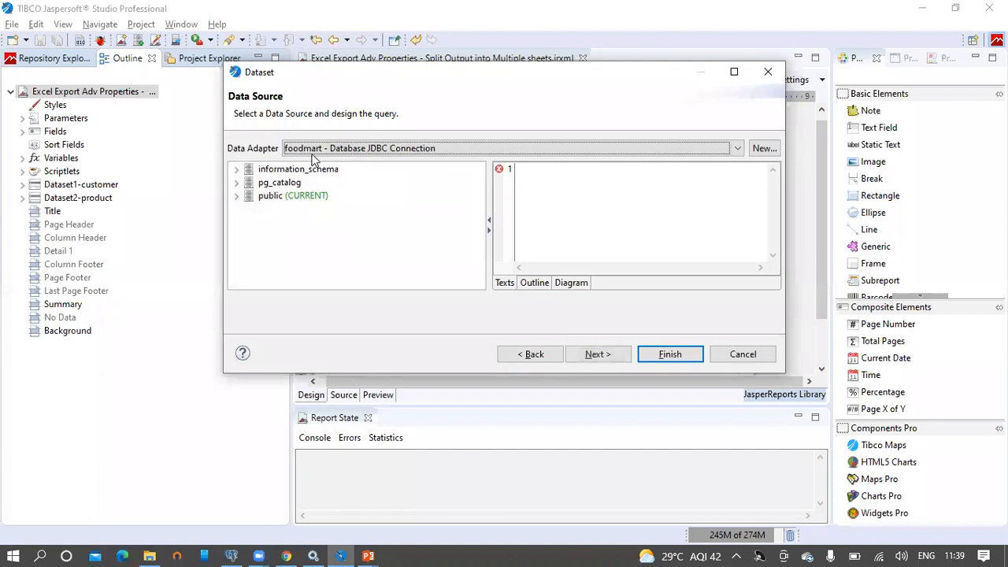
left_click(556, 176)
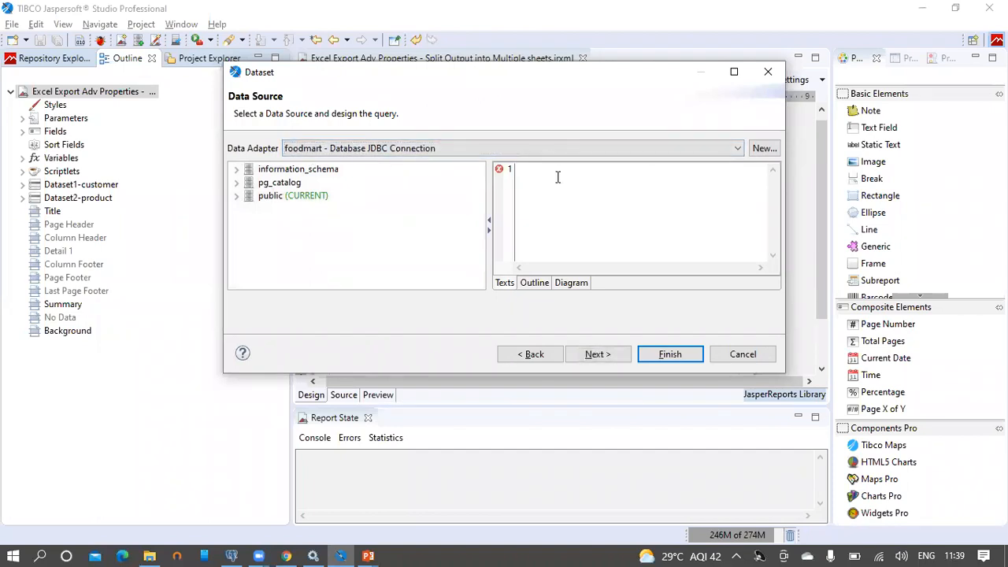
key("ctrl+v")
left_click(598, 355)
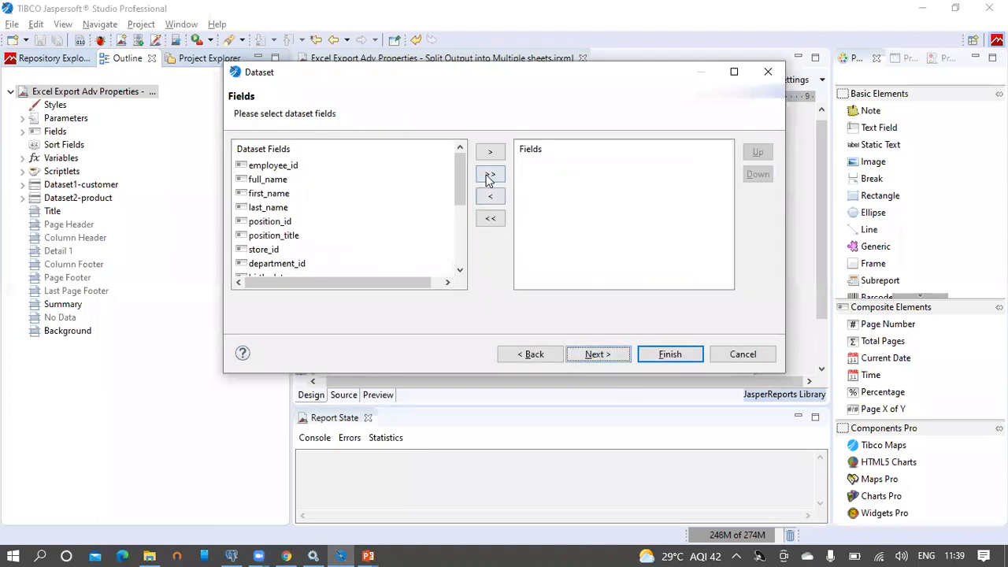
left_click(488, 175)
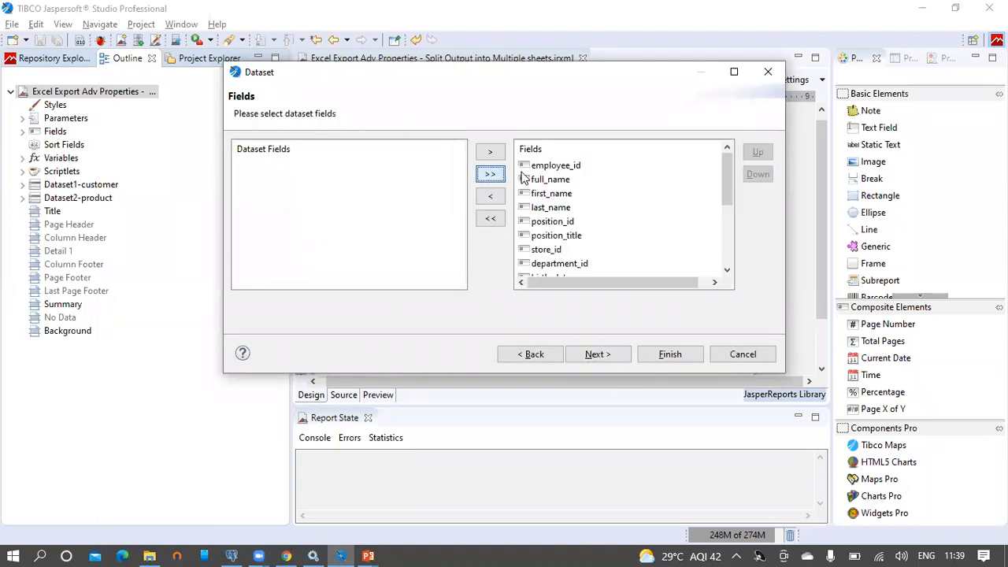
left_click(598, 356)
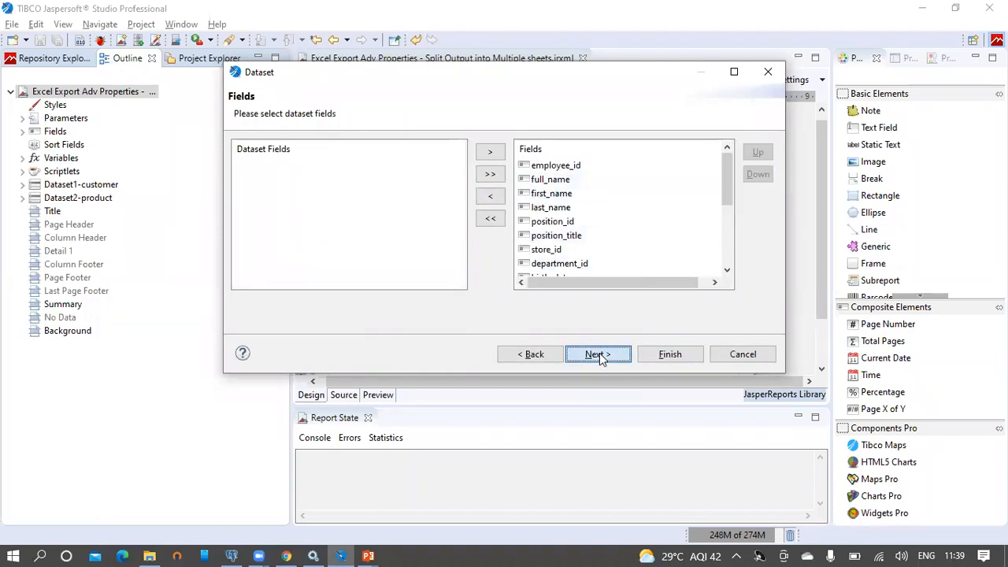
left_click(669, 356)
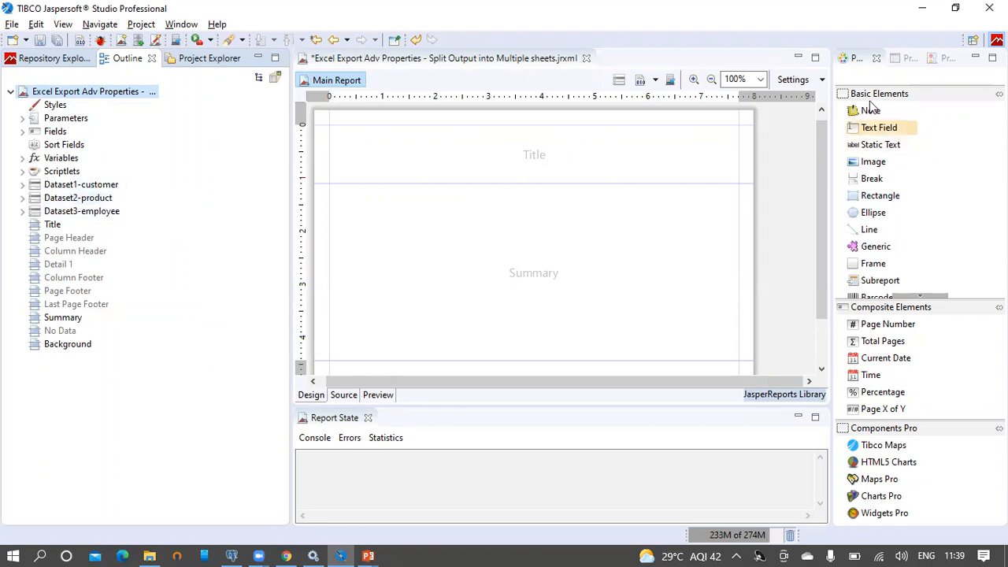
Drop a Table element from the Palette's Basic Elements into the Summary band.
left_click_drag(833, 84, 746, 96)
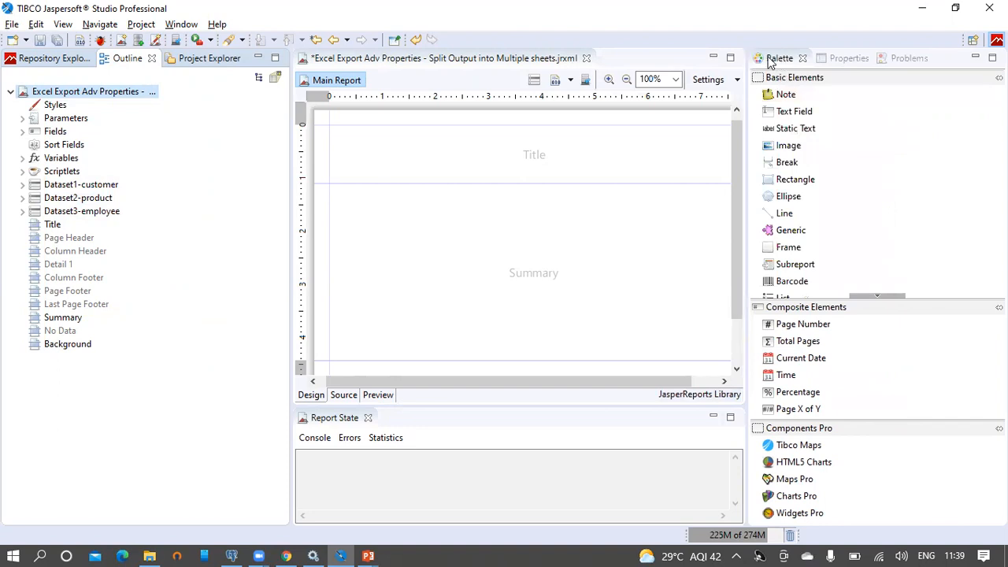
left_click(777, 59)
scroll(791, 154, "down", 3)
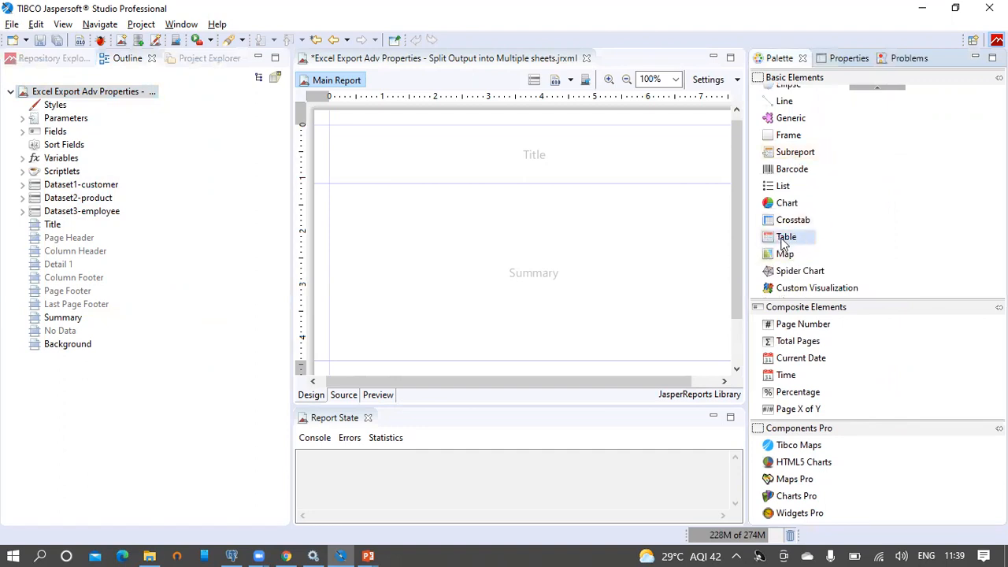
left_click_drag(783, 244, 658, 244)
left_click_drag(366, 241, 366, 242)
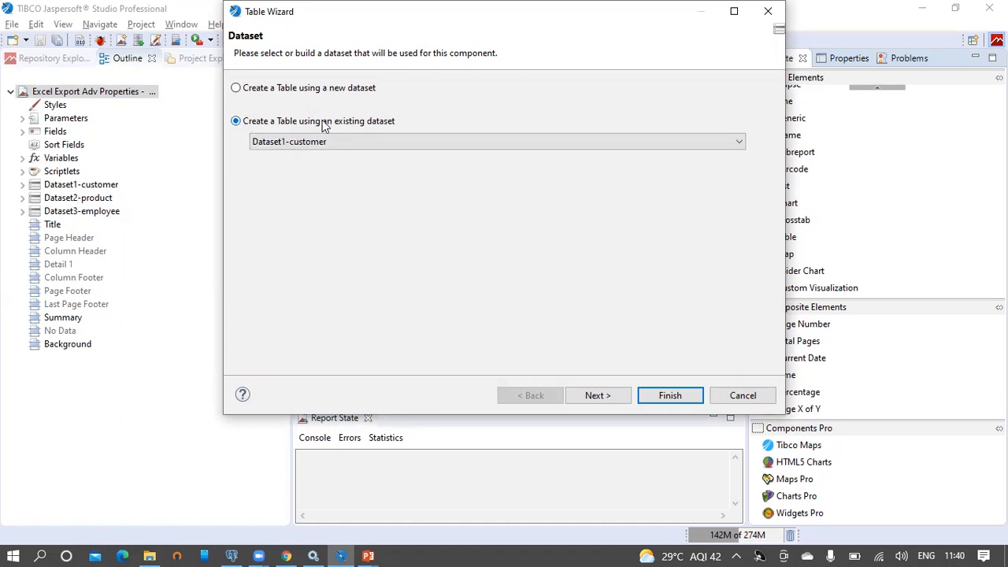
Base the table on Dataset1-customer and reuse the master report's JDBC connection.
left_click(489, 146)
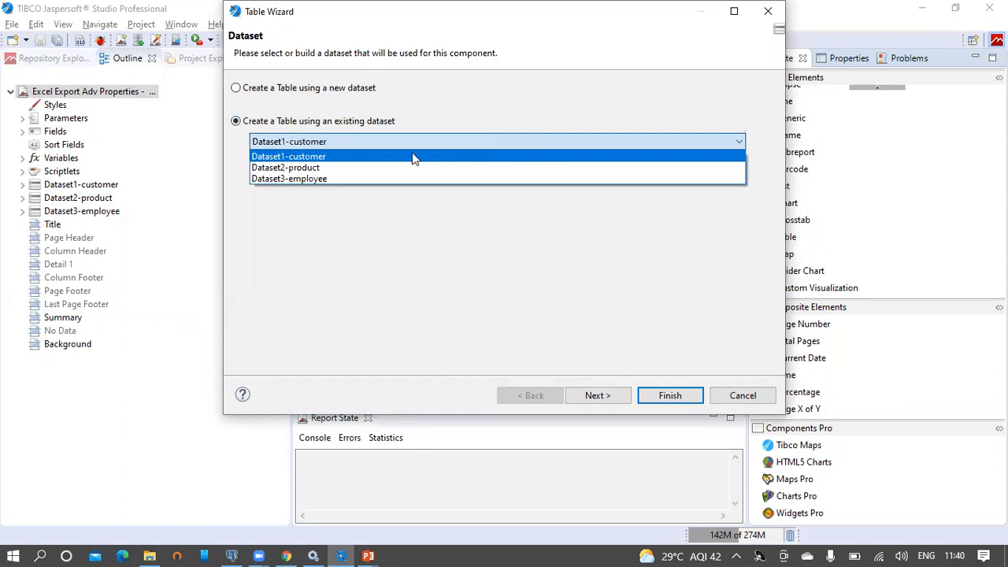
left_click(317, 159)
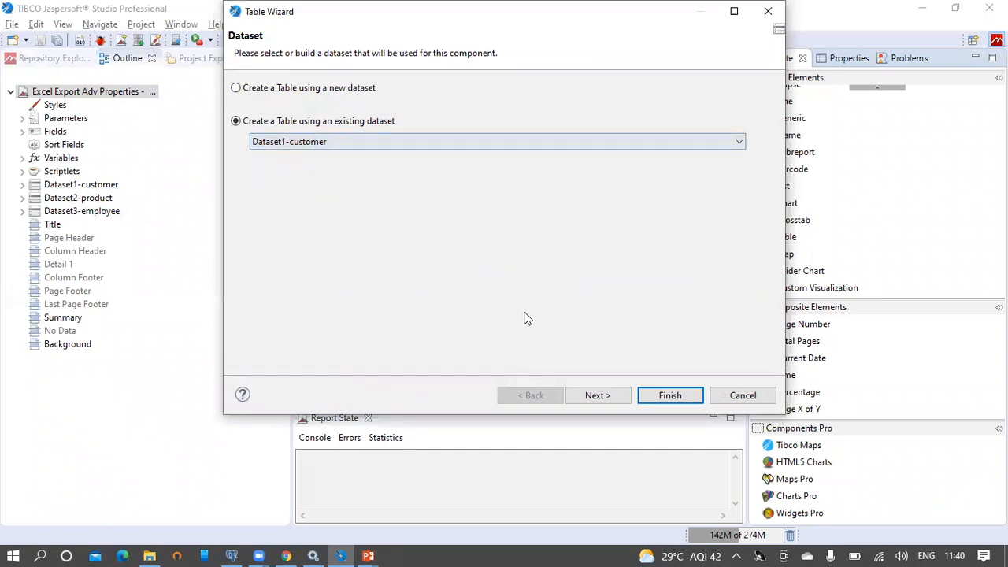
left_click(599, 397)
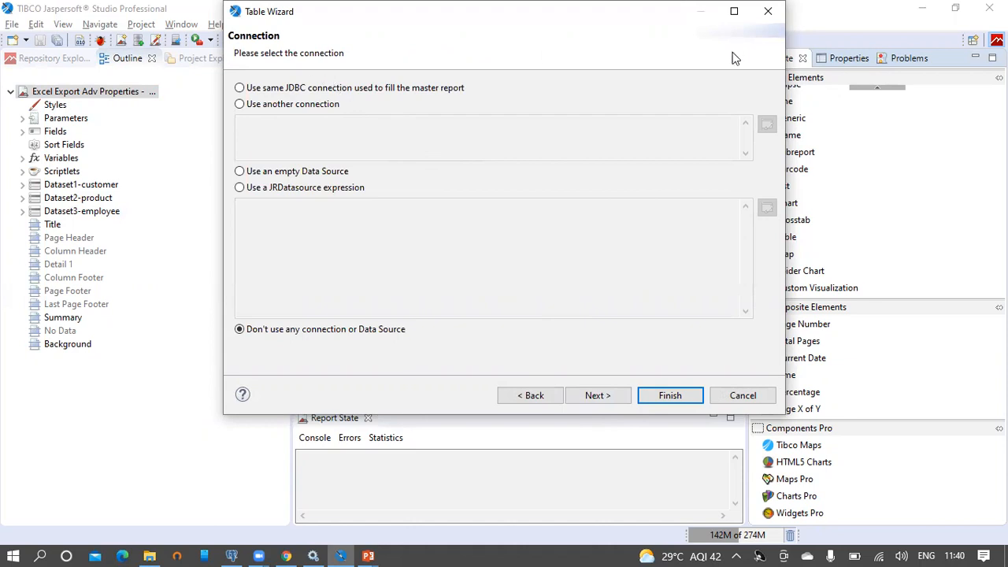
left_click(240, 88)
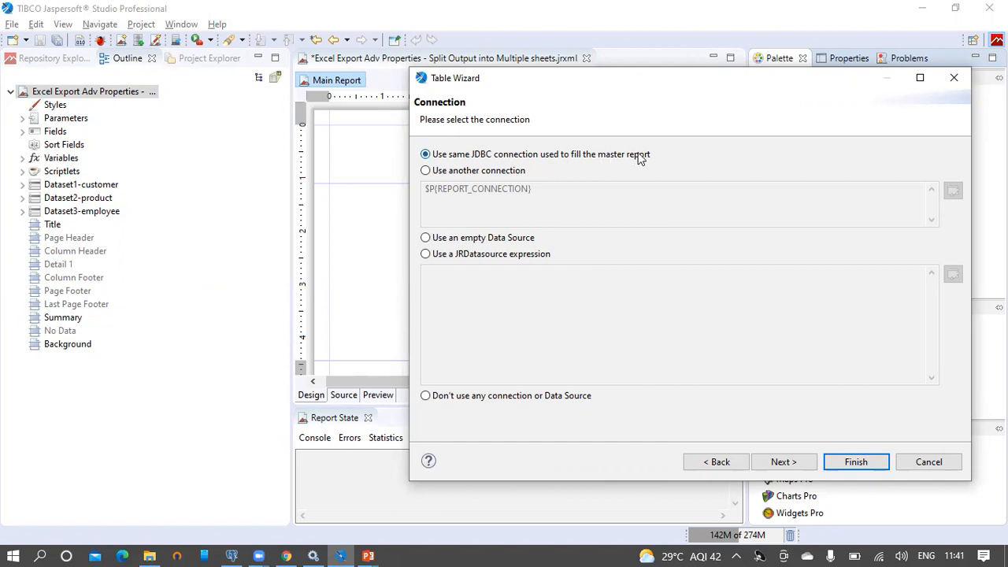
Give the table columns customer_id, lname, state_province, total_children and occupation with the default layout.
left_click(783, 462)
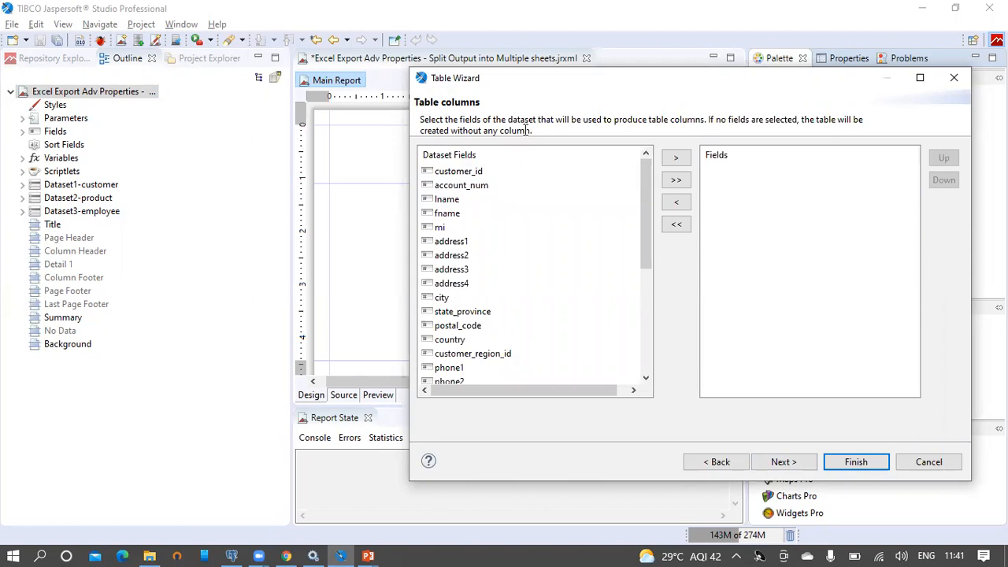
left_click(507, 170)
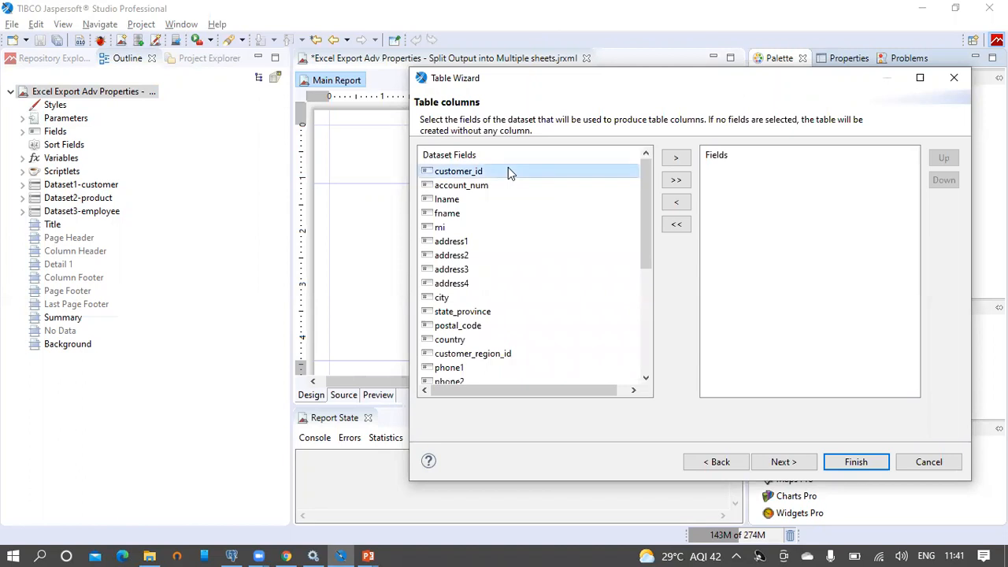
left_click(486, 202, "ctrl")
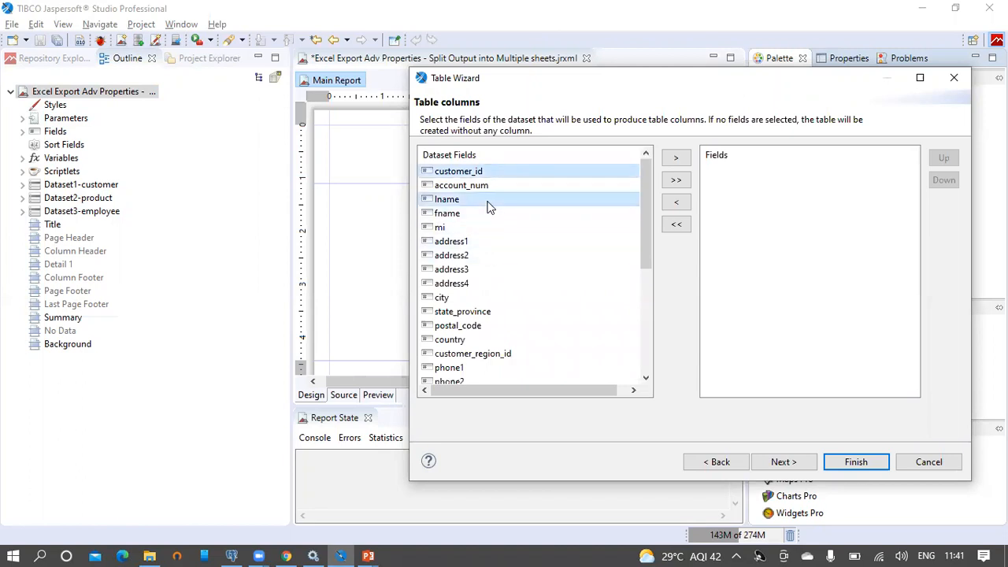
left_click(484, 314, "ctrl")
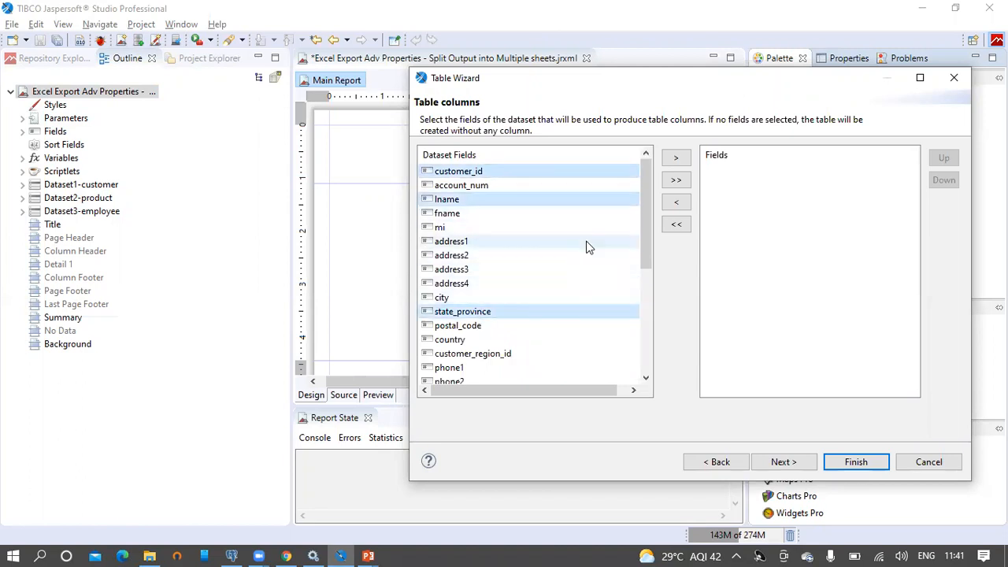
scroll(582, 252, "down", 3)
left_click(495, 325, "ctrl")
scroll(495, 325, "down", 2)
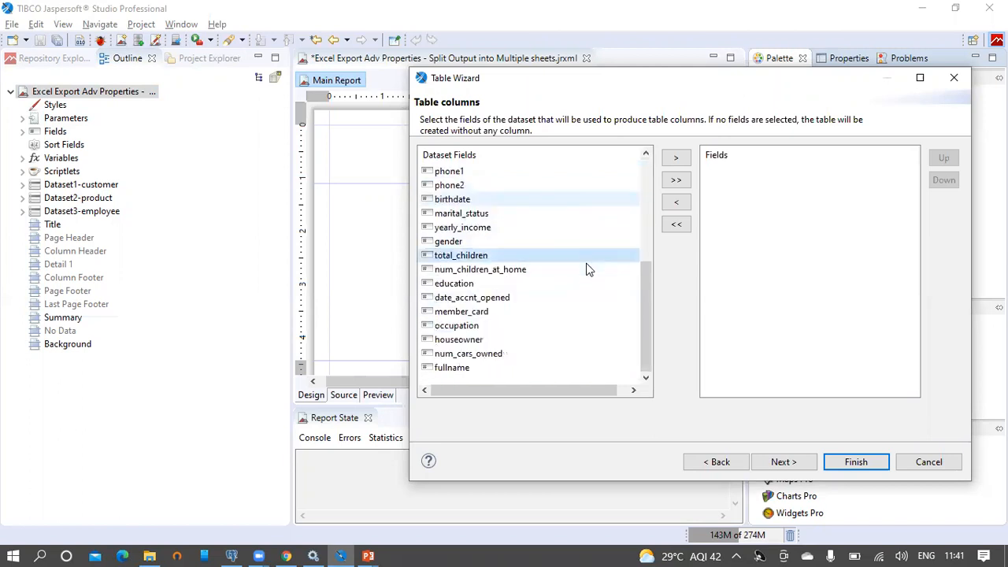
left_click(464, 327, "ctrl")
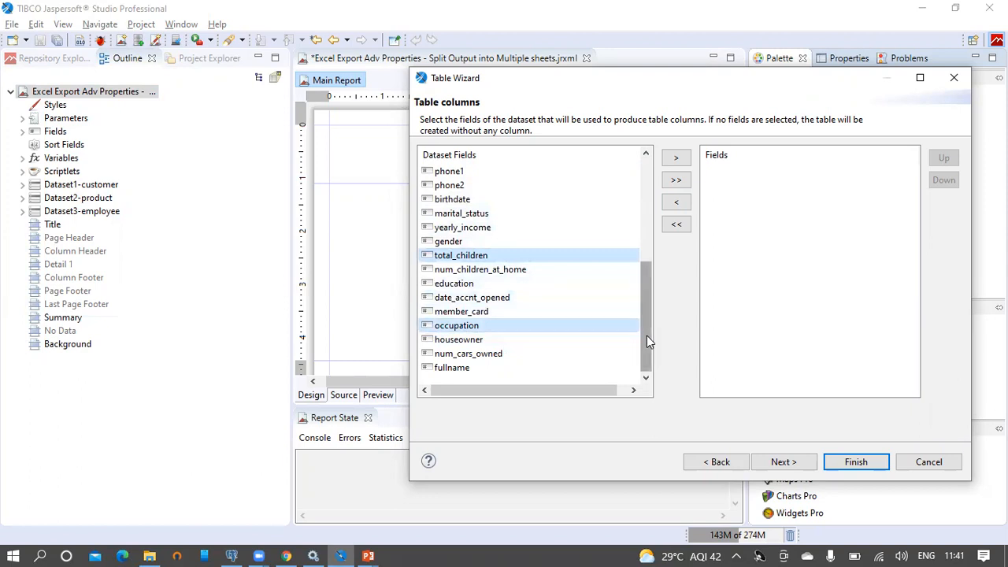
left_click(675, 162)
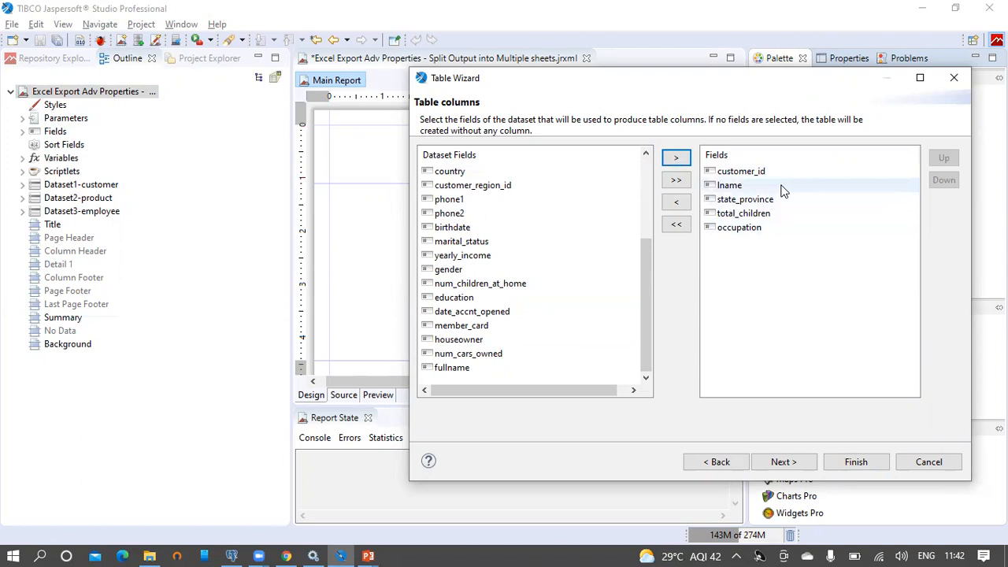
left_click(802, 466)
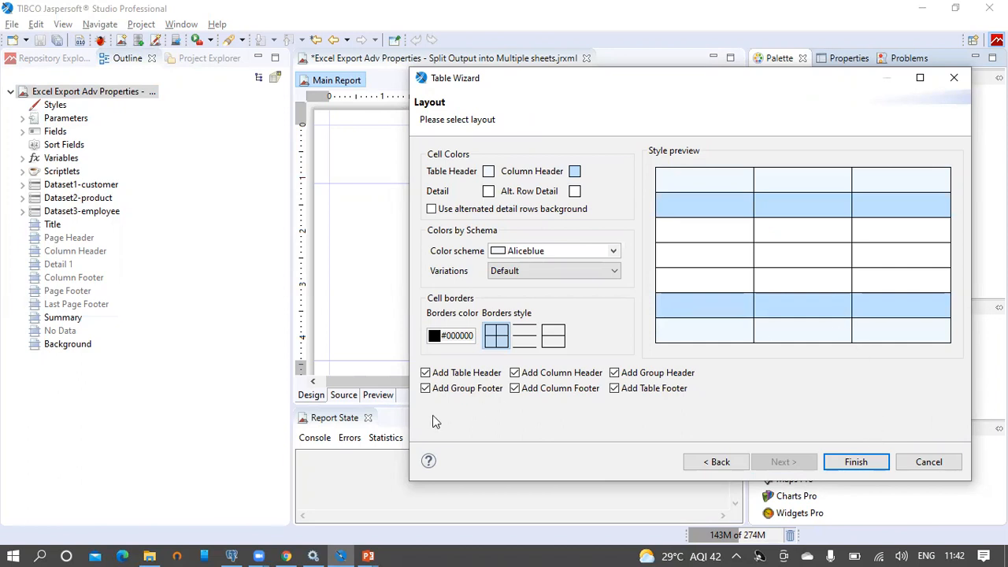
left_click(857, 462)
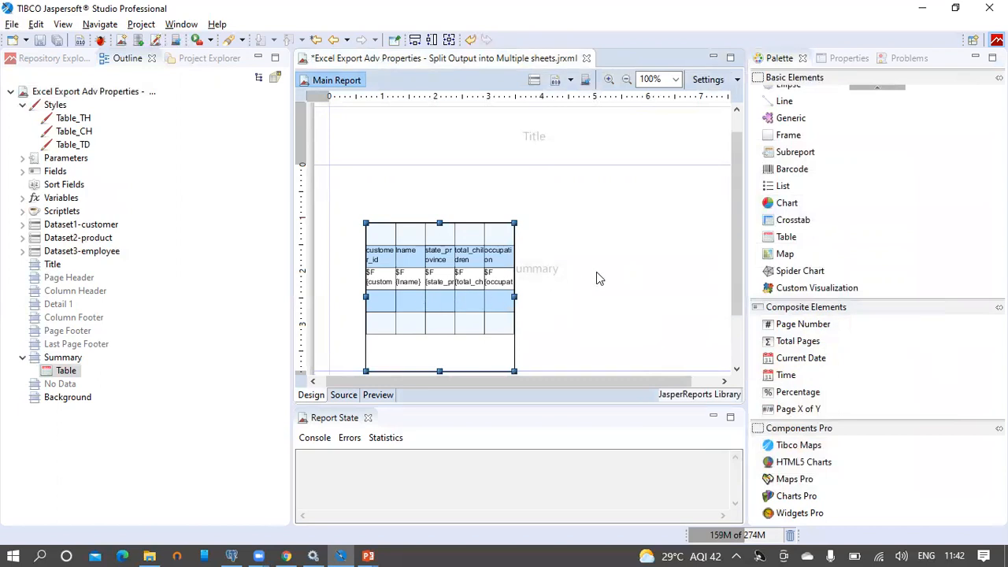
Save the report and open the customer table in its own Table editor.
left_click(41, 40)
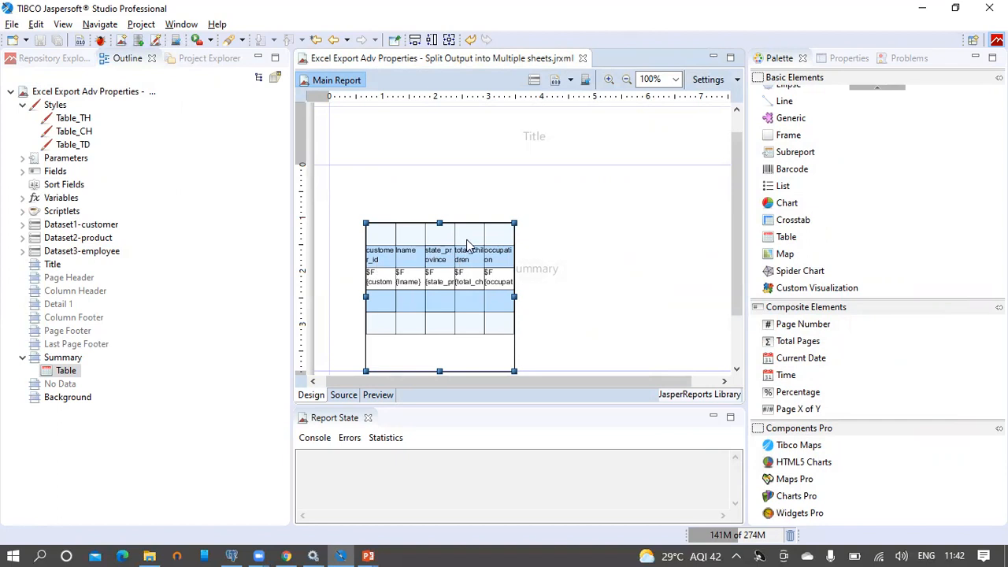
double_click(466, 246)
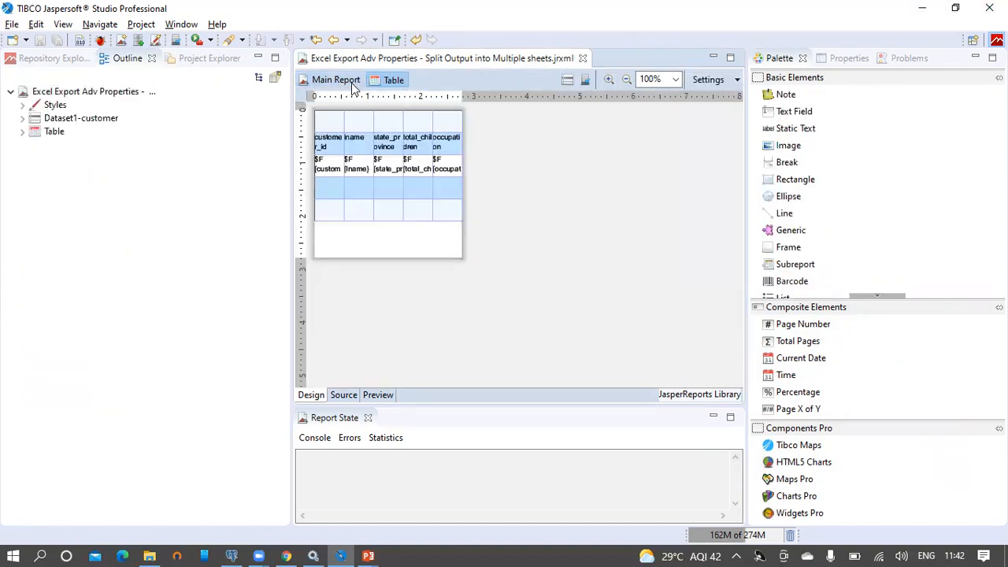
left_click(327, 123)
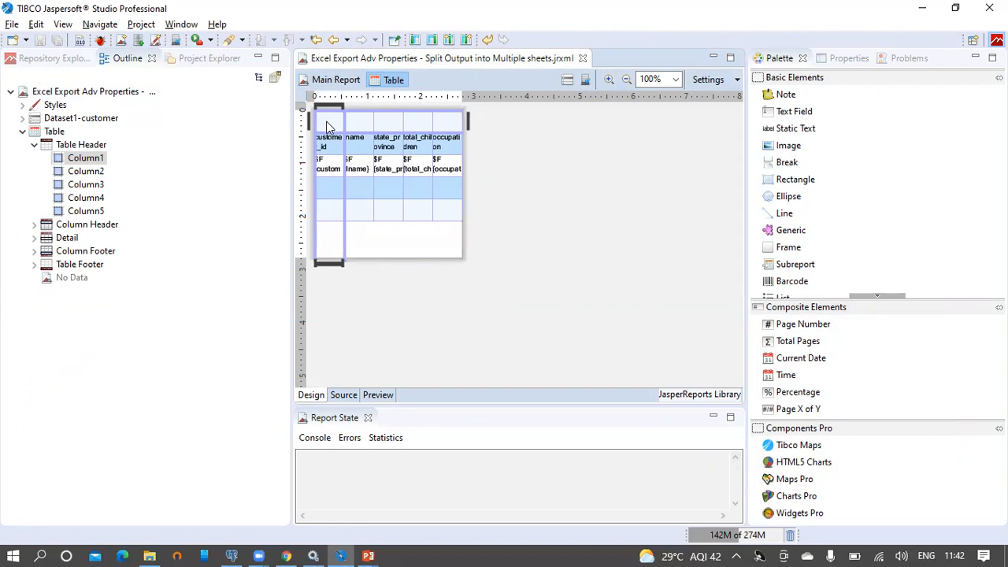
Delete all five Table Header cells of the customer table.
left_click(329, 145)
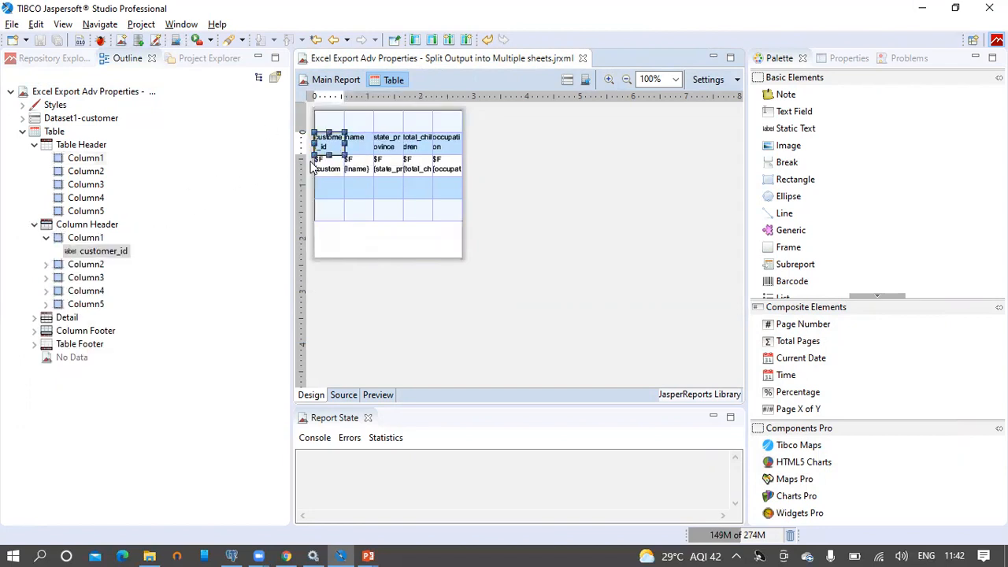
left_click(325, 167)
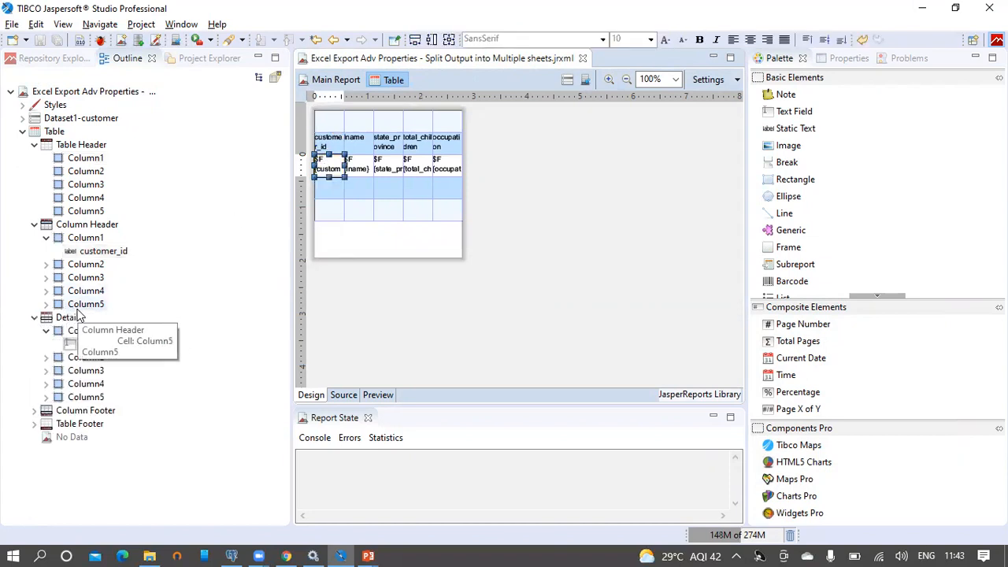
left_click(330, 190)
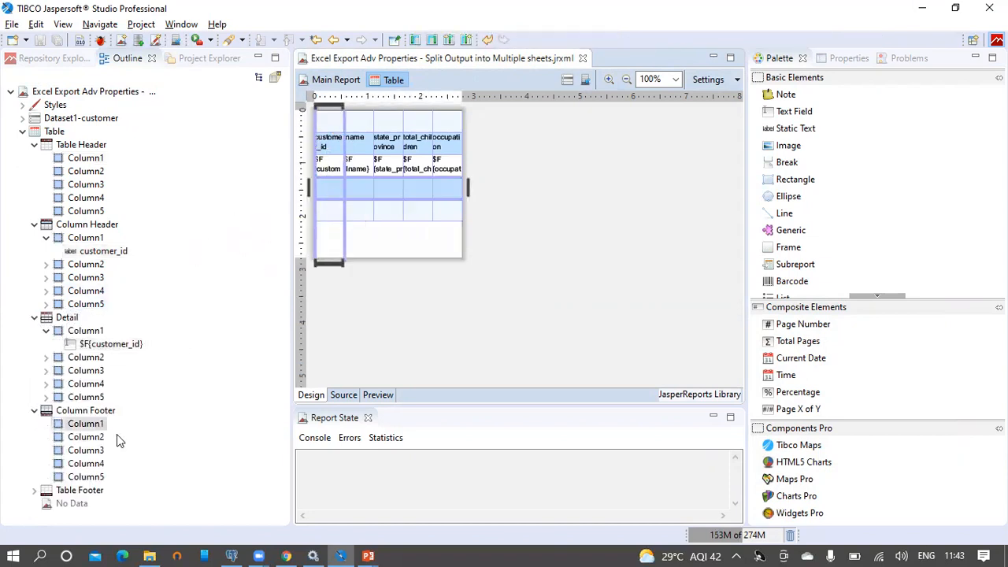
left_click(331, 211)
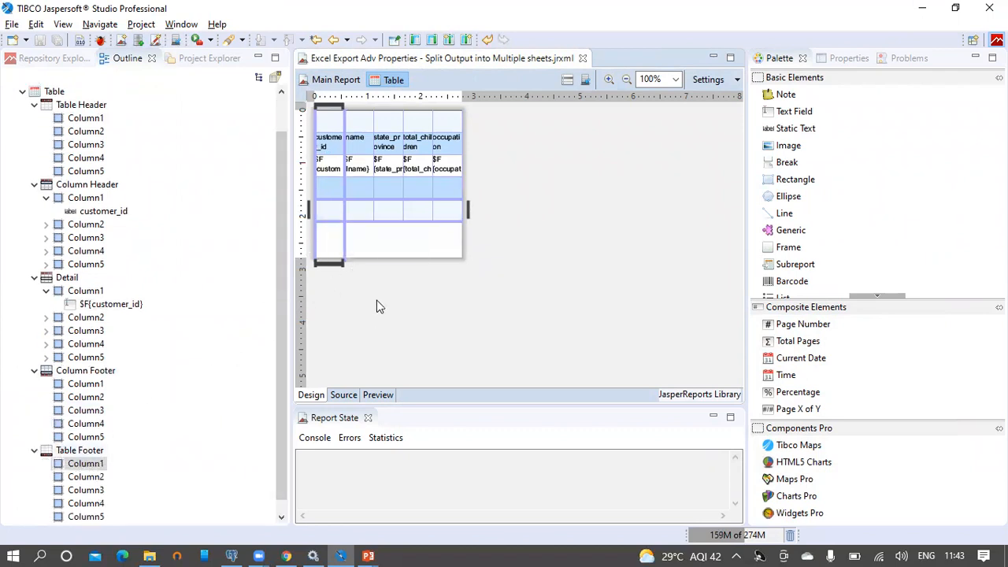
left_click(331, 126)
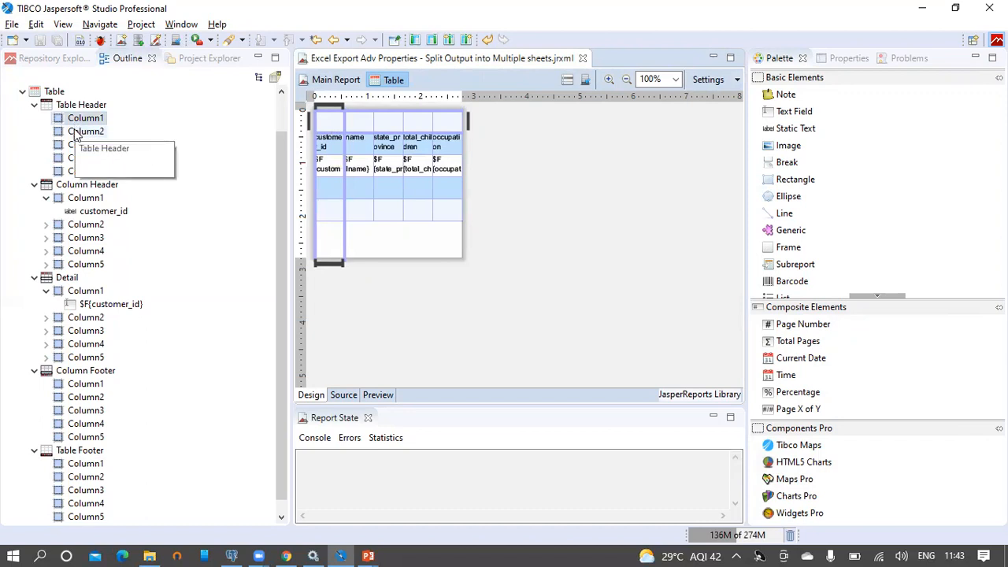
scroll(83, 145, "up", 1)
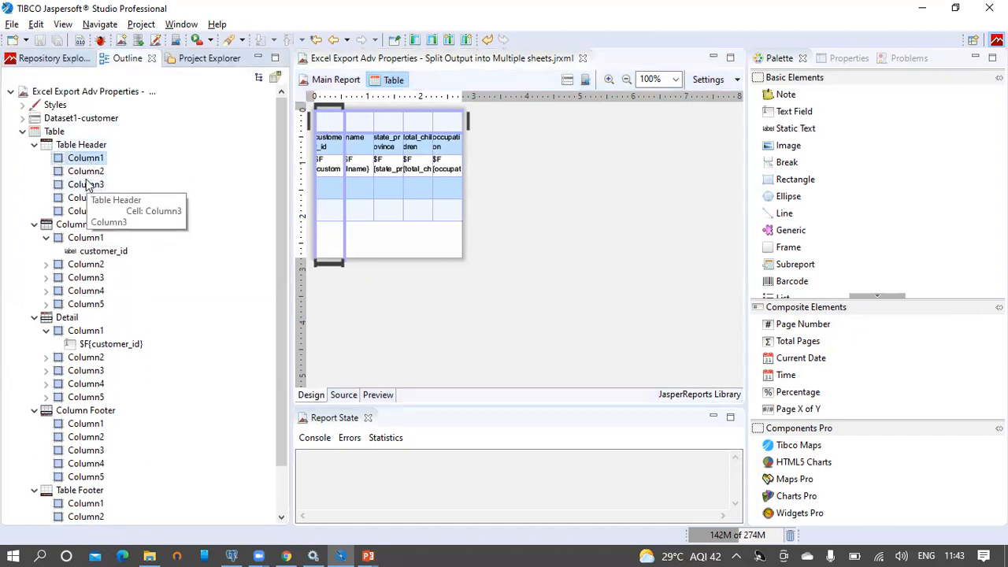
left_click(89, 211, "shift")
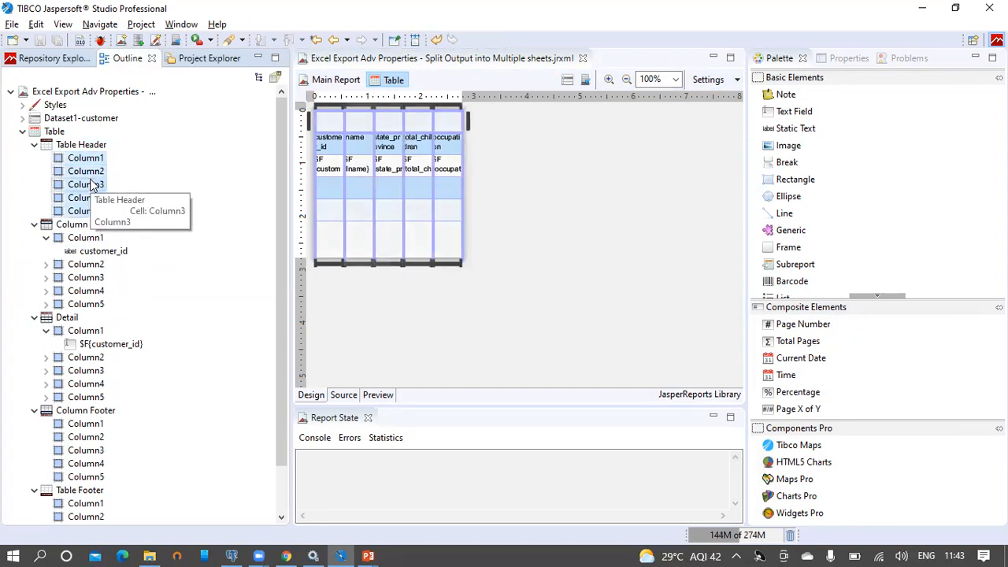
right_click(91, 187)
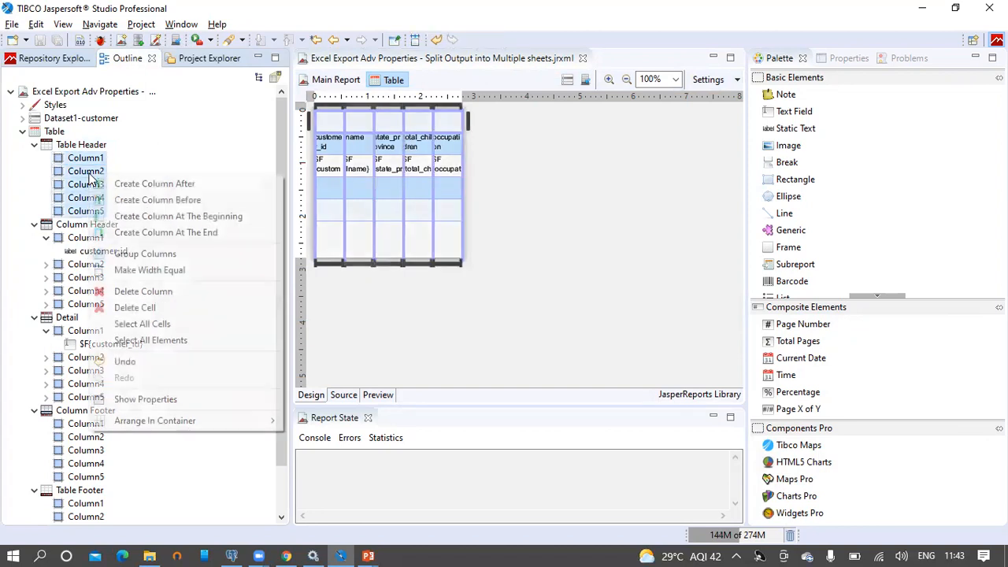
left_click(150, 313)
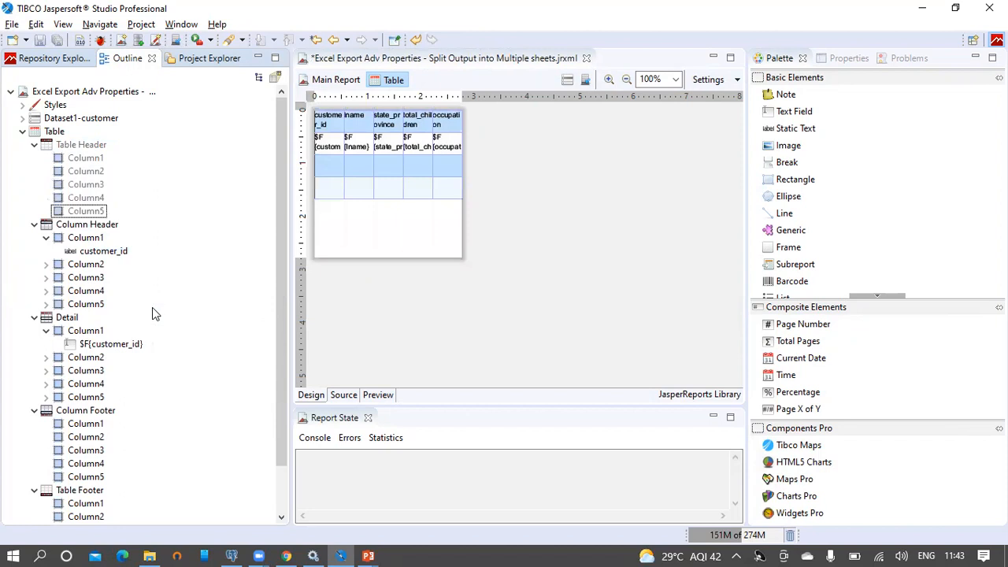
Delete all five Column Footer cells.
left_click(330, 167)
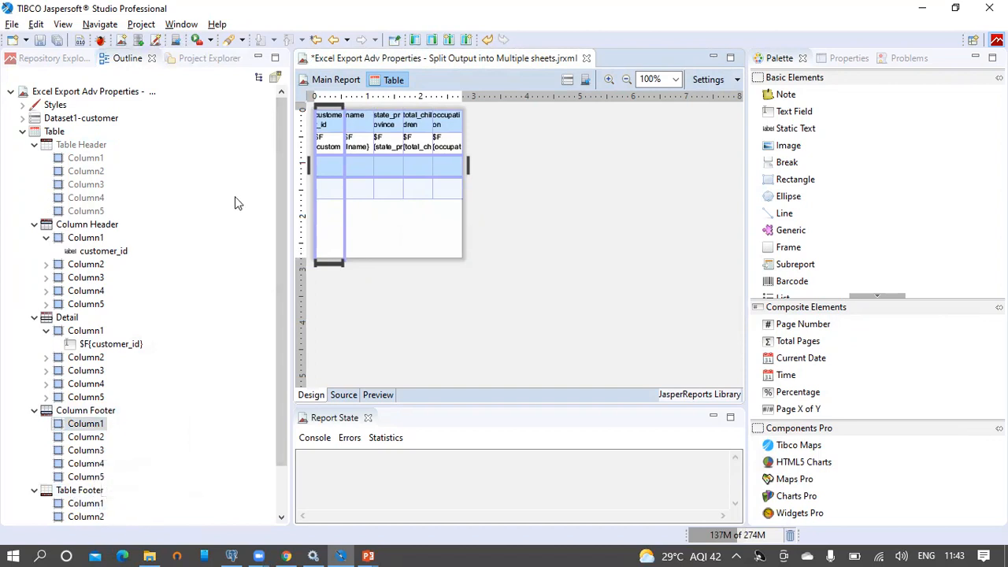
scroll(101, 494, "down", 2)
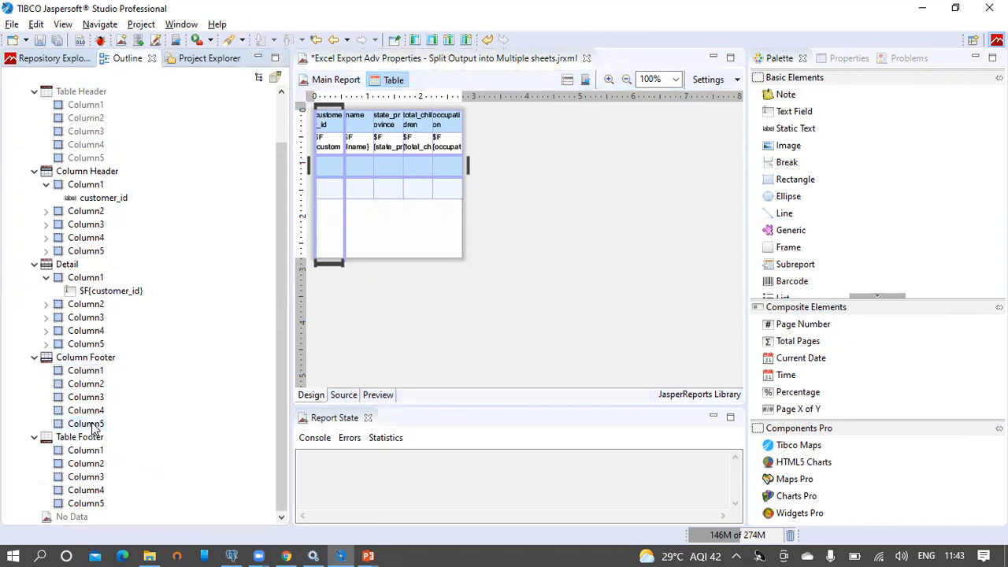
left_click(94, 422, "shift")
right_click(93, 398)
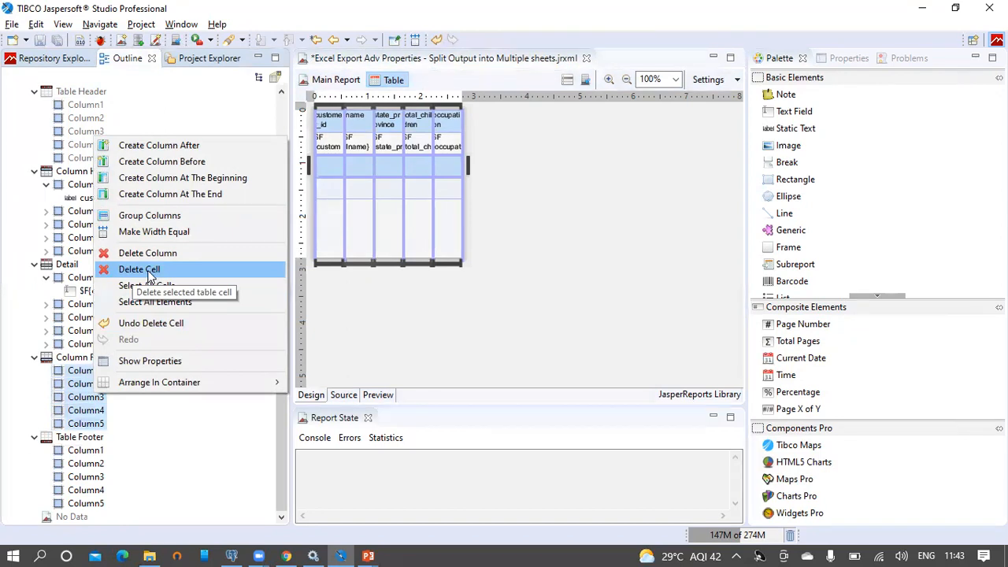
left_click(149, 271)
Delete all five Table Footer cells and return to the Main Report.
left_click(323, 173)
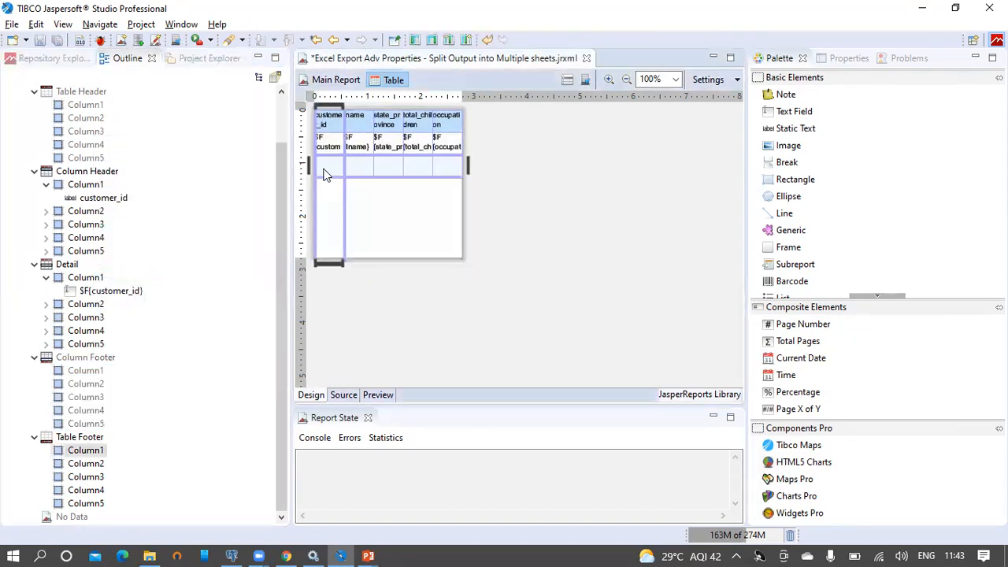
left_click(76, 451)
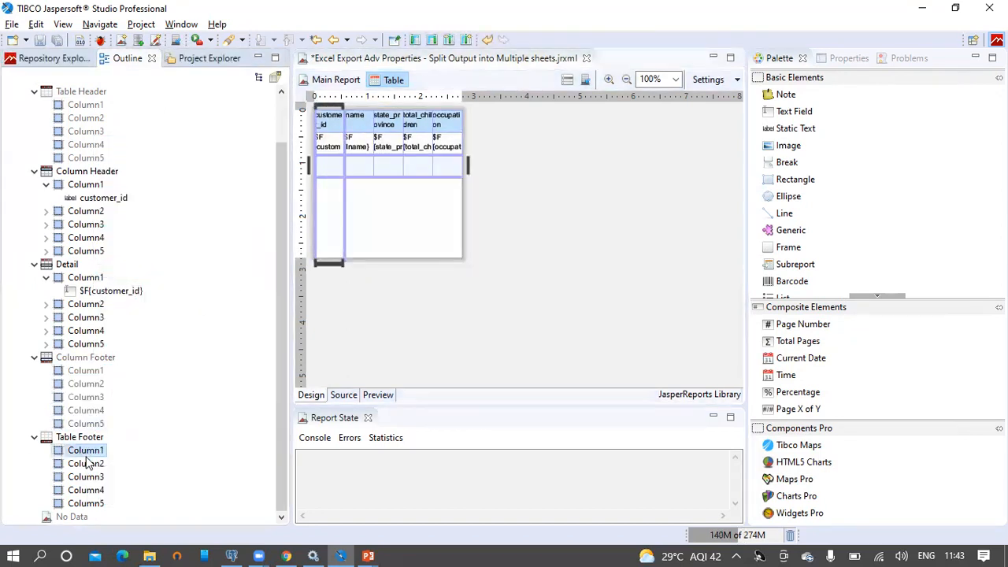
left_click(85, 503, "shift")
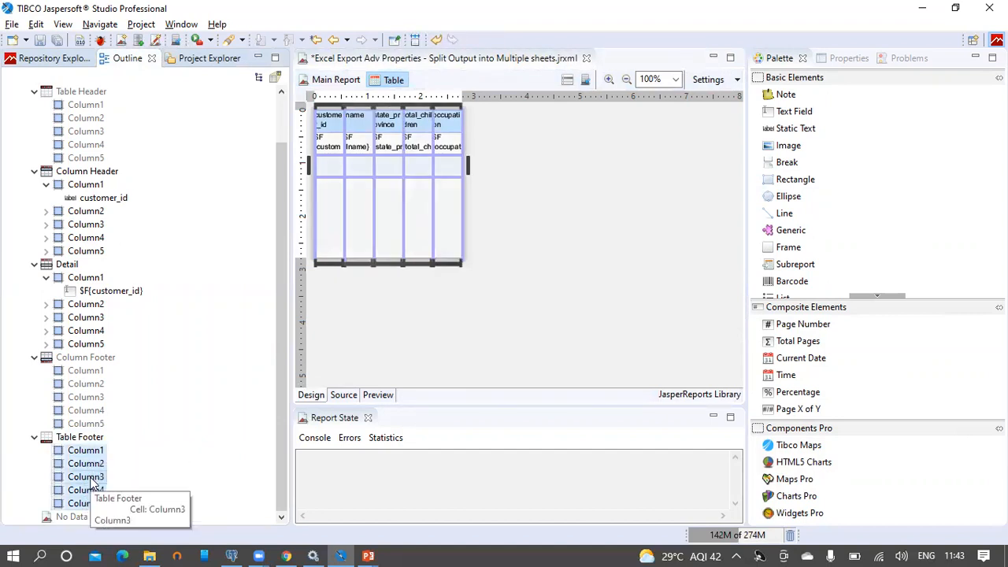
right_click(90, 481)
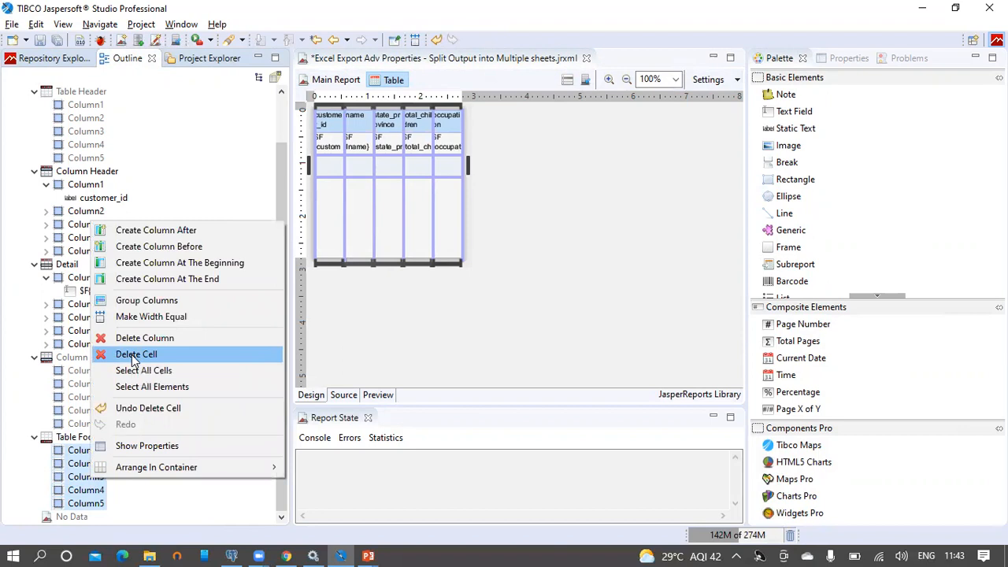
left_click(131, 354)
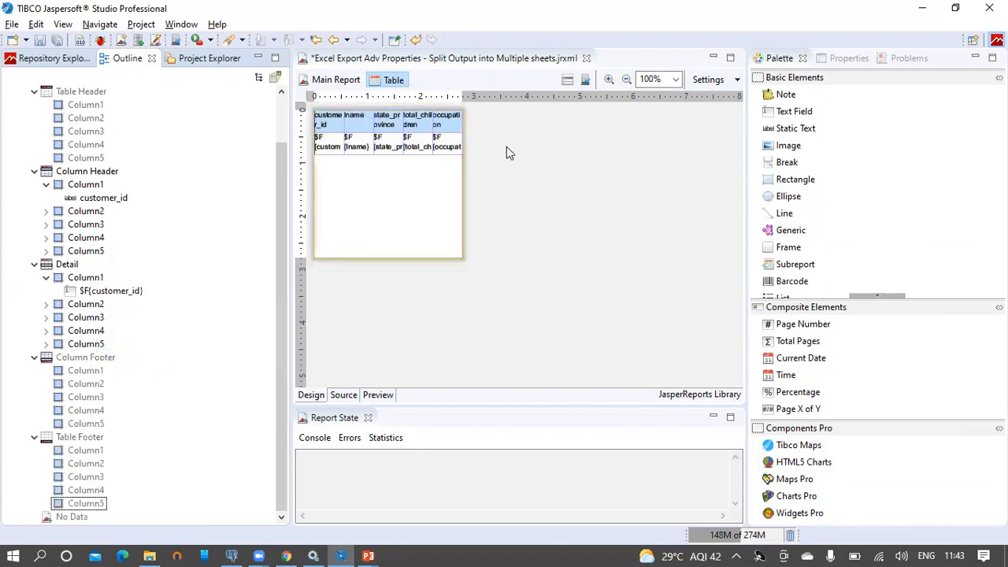
left_click(344, 81)
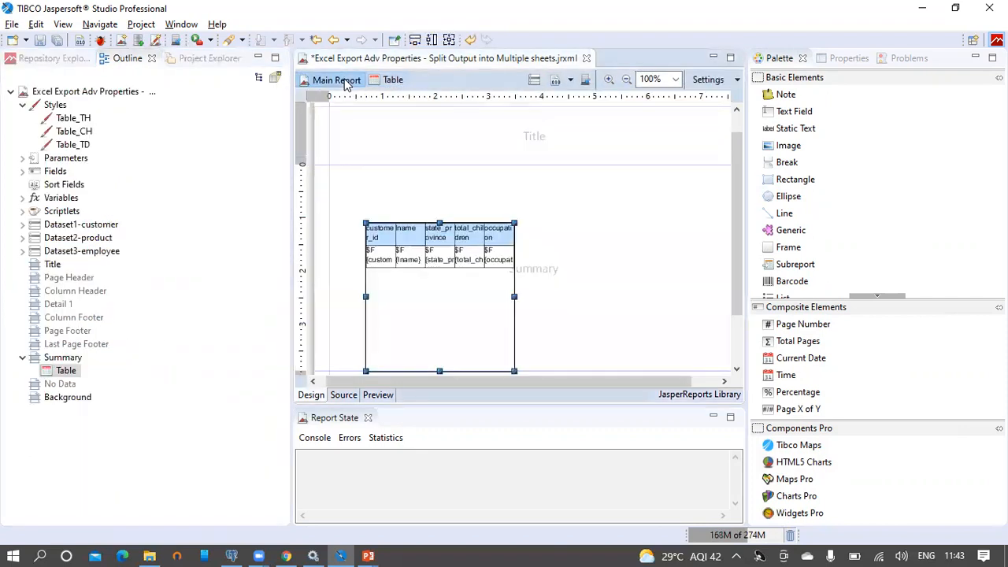
Save, shorten the customer table frame, and reopen the table in its editor.
left_click(41, 39)
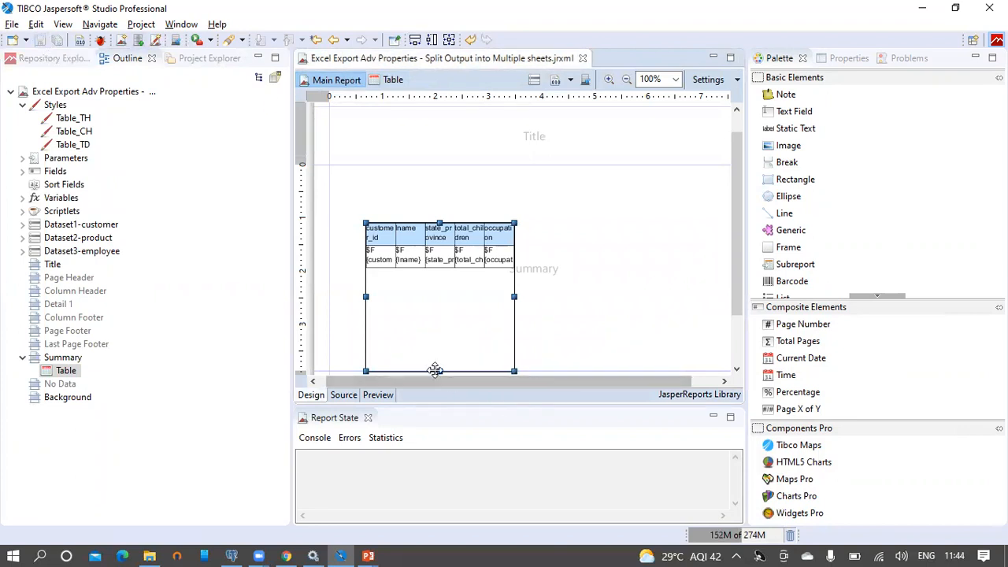
left_click_drag(438, 370, 456, 272)
double_click(474, 250)
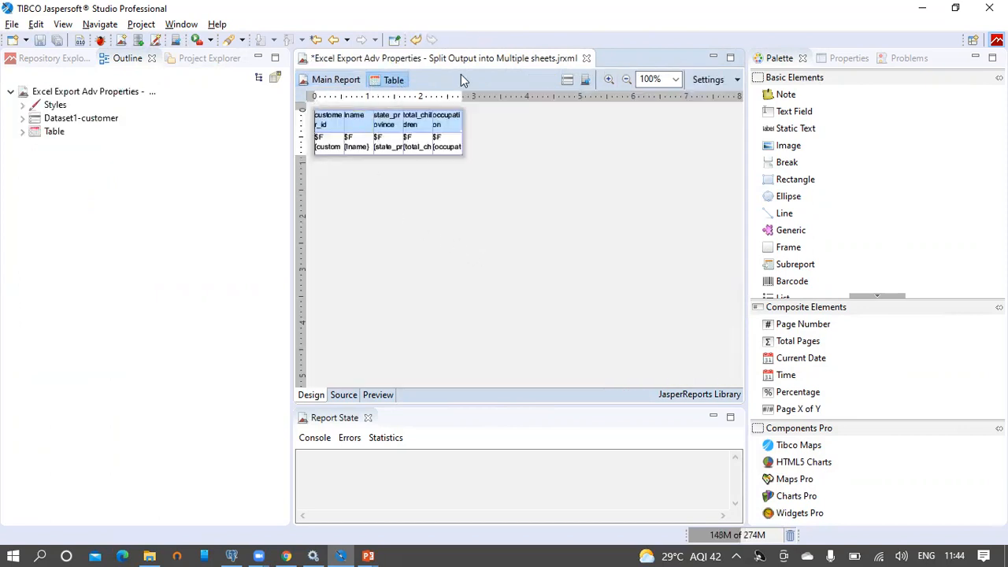
Set the column width of Column1–Column5 to 110 px.
left_click(326, 127)
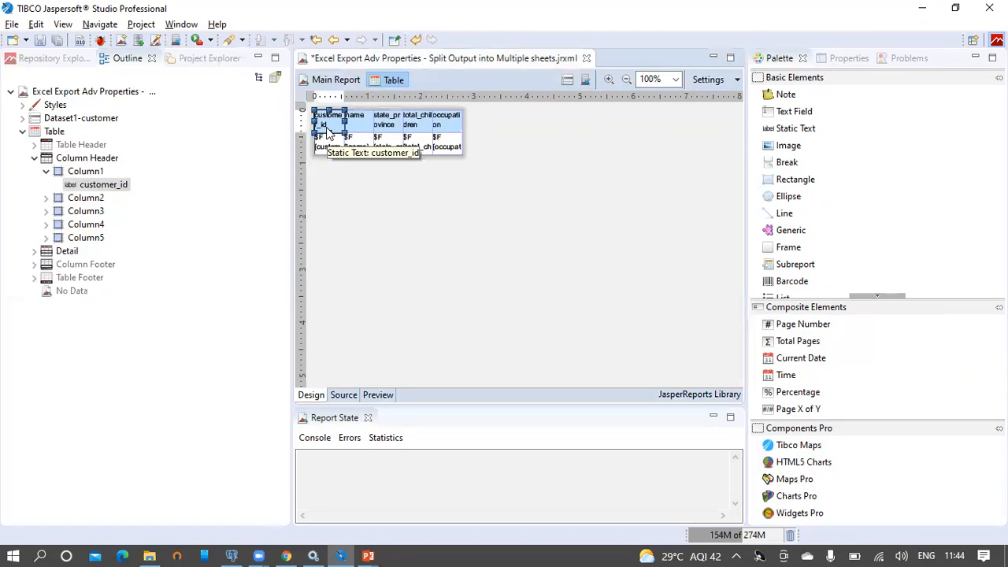
left_click(45, 171)
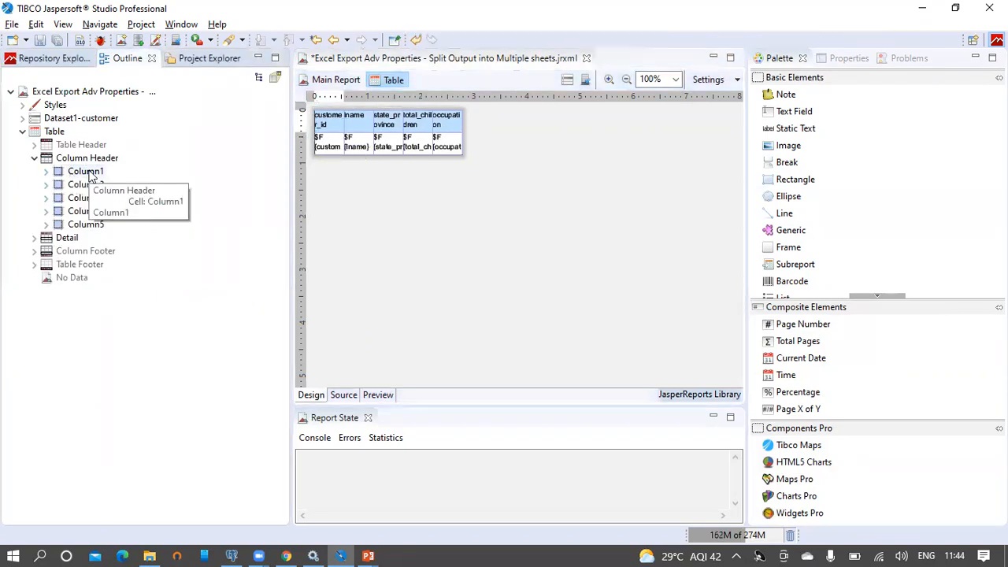
left_click(91, 226, "shift")
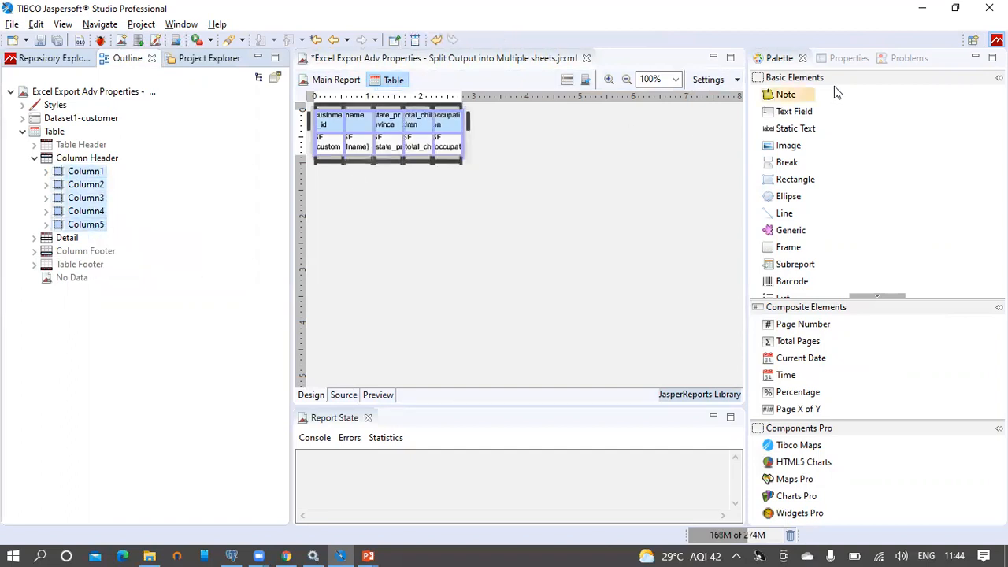
left_click(836, 59)
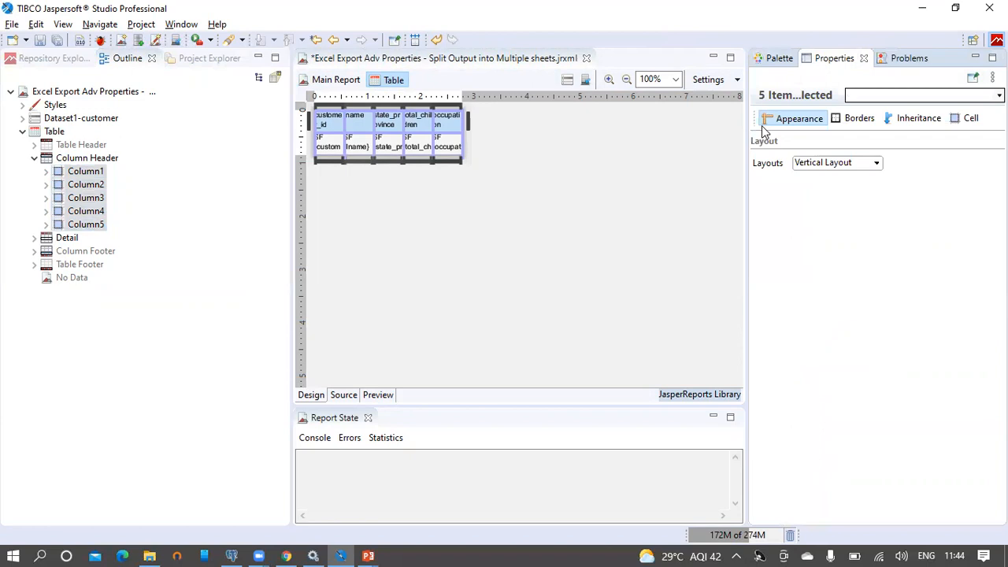
left_click_drag(746, 124, 638, 129)
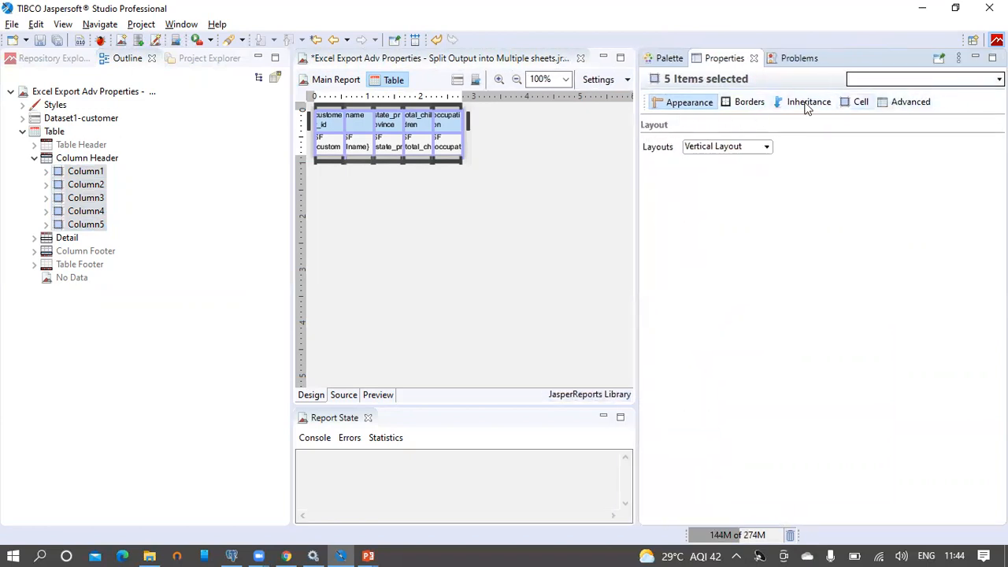
left_click(861, 102)
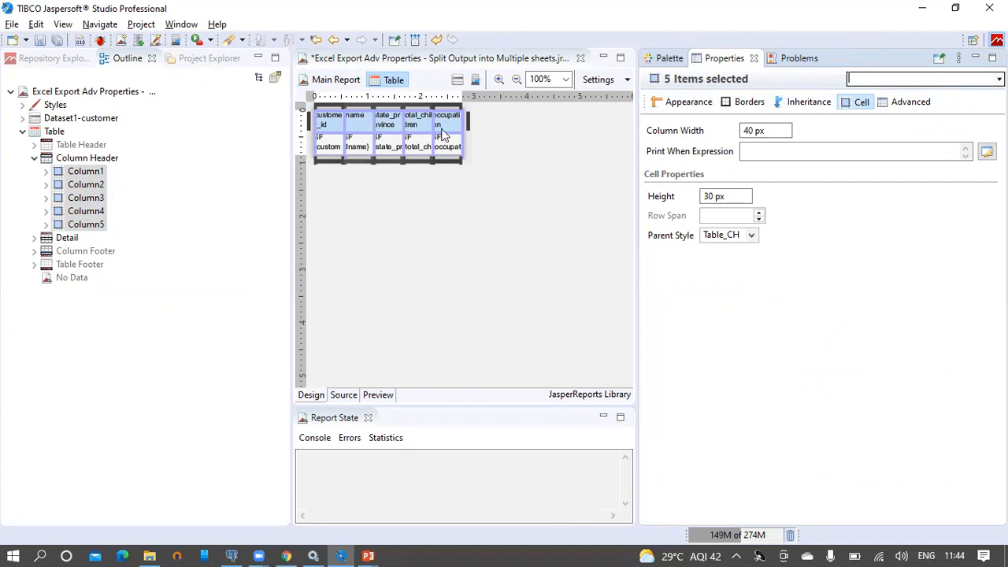
left_click_drag(748, 133, 721, 131)
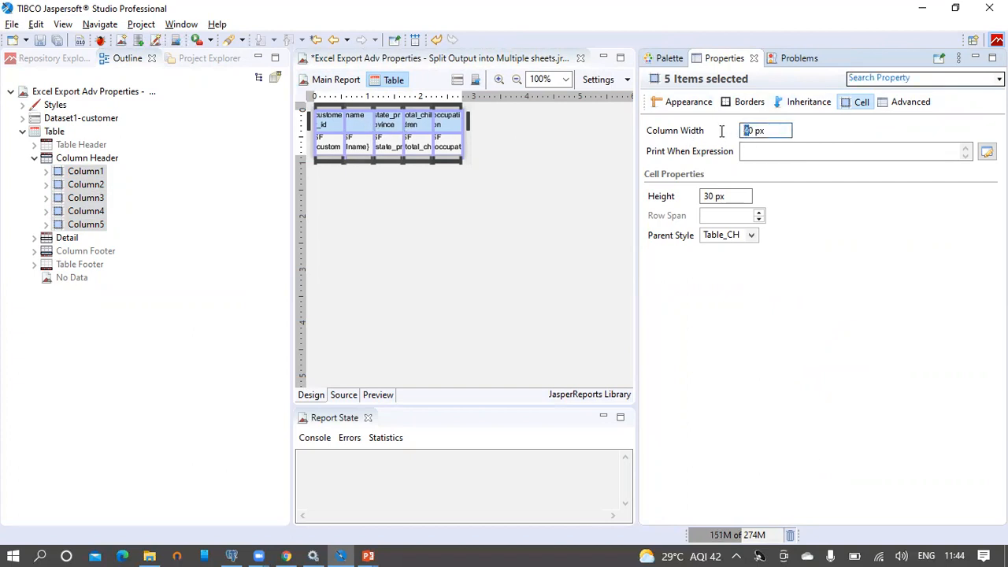
type("11")
key("Return")
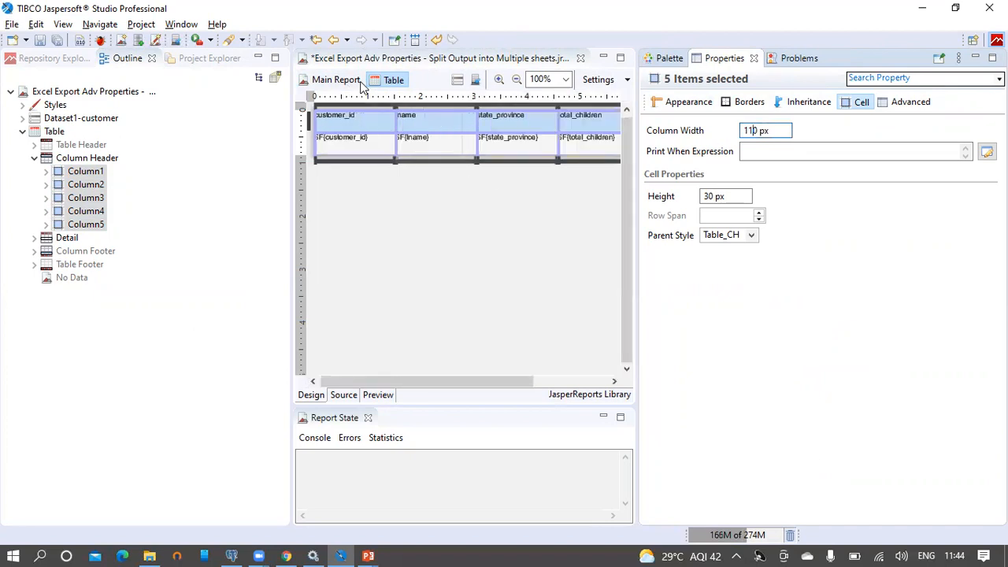
left_click_drag(636, 252, 980, 243)
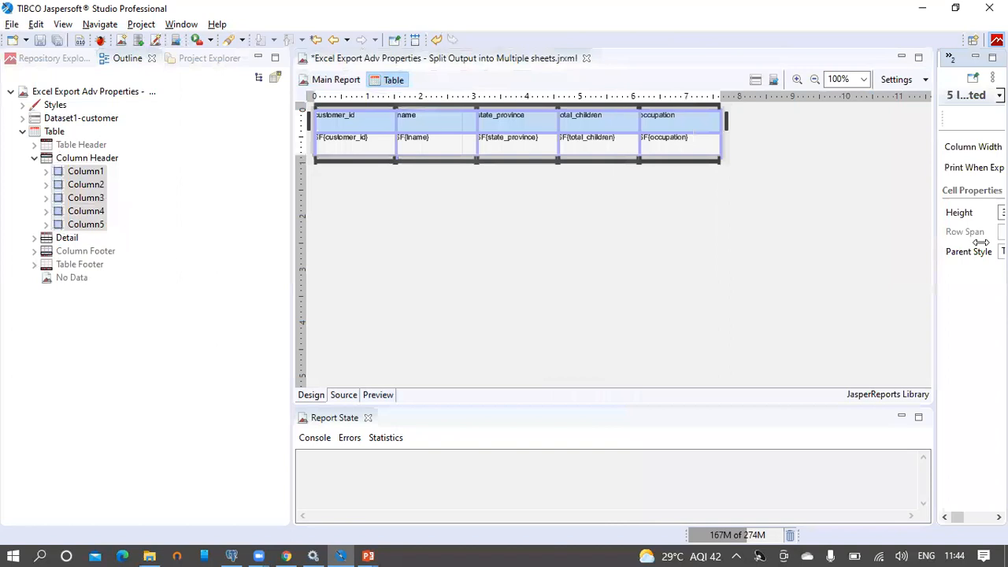
Fit the customer table to the page width, move it up in the Summary band, and save.
left_click(329, 81)
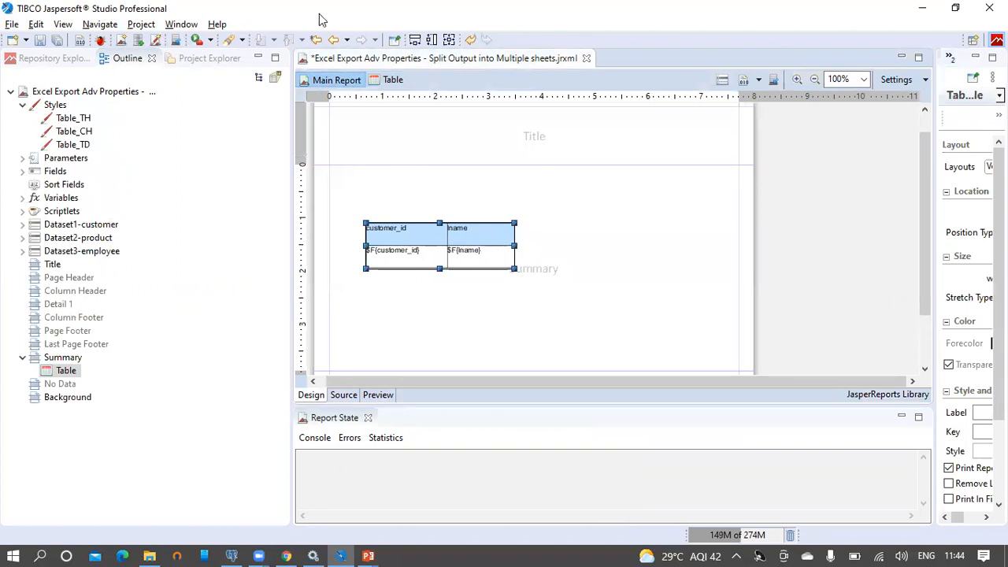
left_click(415, 41)
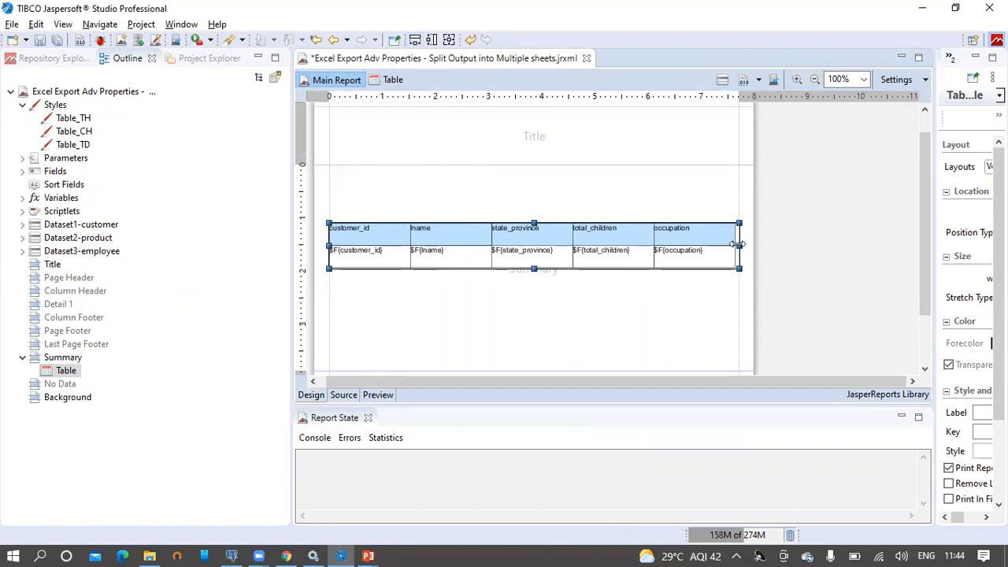
left_click_drag(739, 245, 735, 245)
left_click_drag(398, 253, 398, 214)
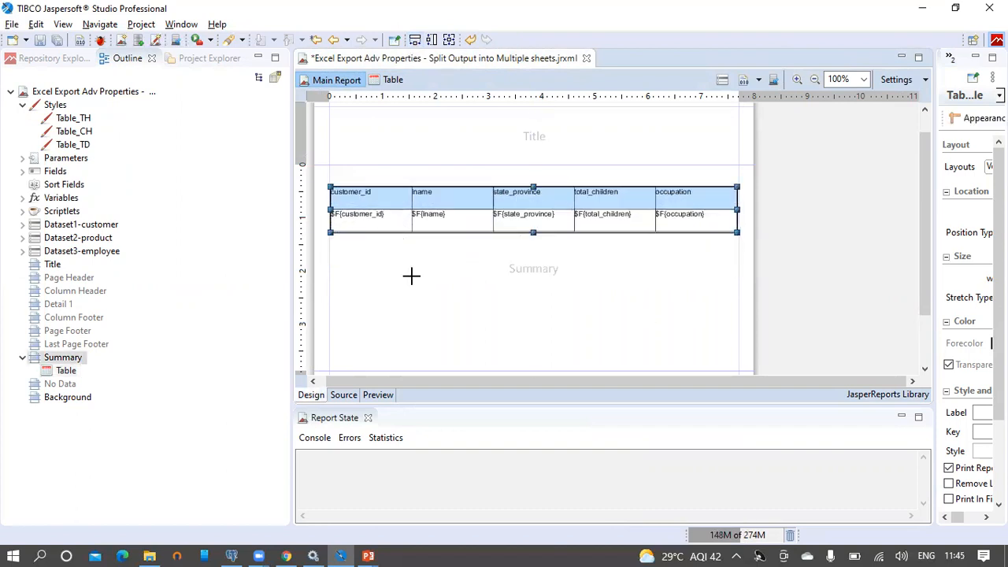
left_click(411, 275)
key("ctrl+s")
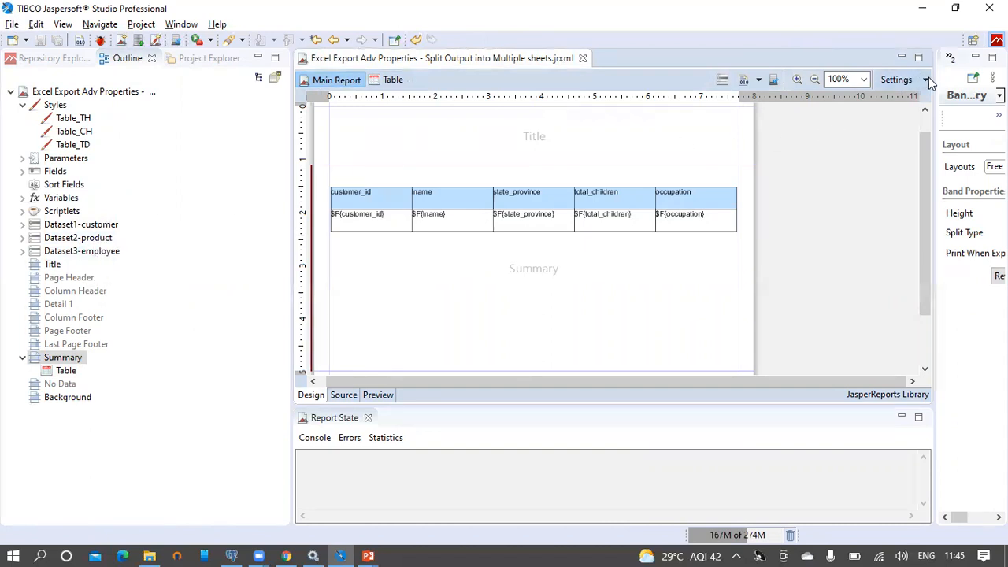
left_click_drag(935, 76, 787, 82)
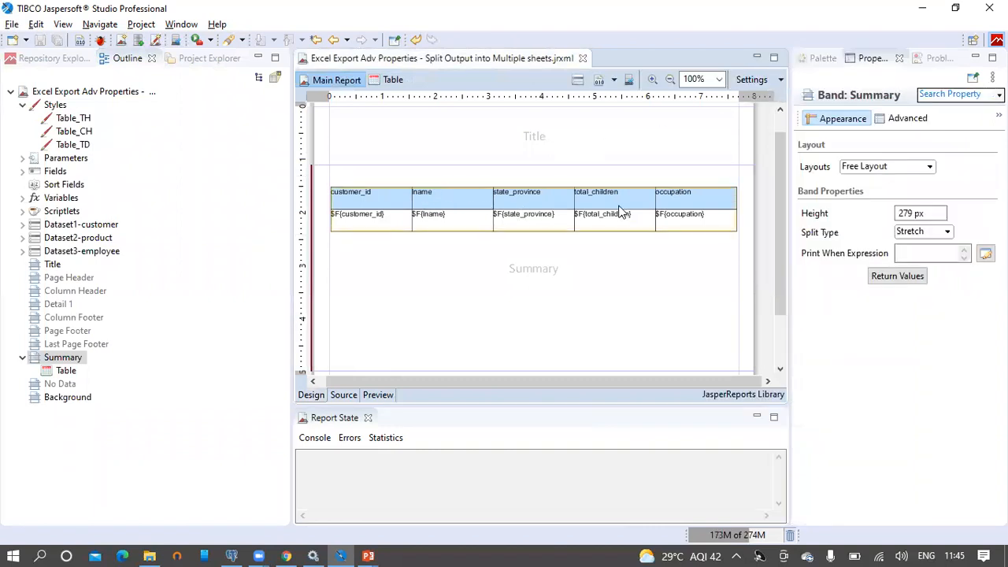
left_click(823, 60)
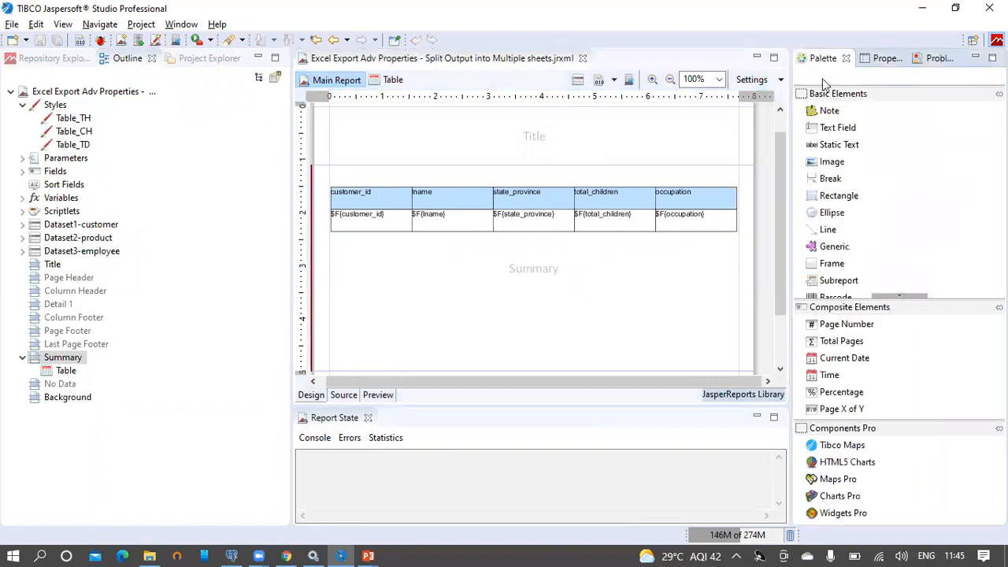
Drop a second table into the Summary band using Dataset2-product and the main report's connection.
scroll(834, 228, "down", 3)
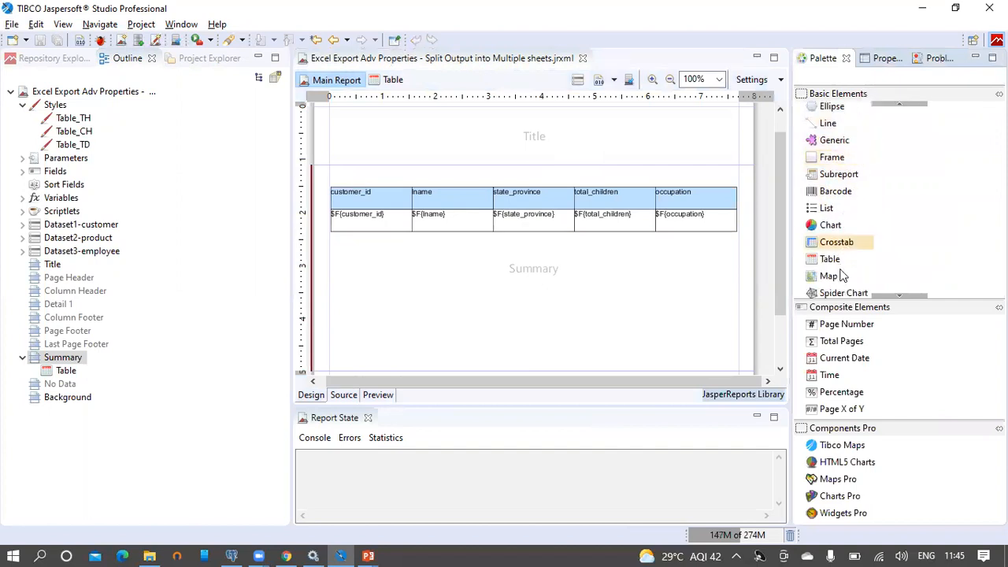
left_click_drag(830, 260, 343, 279)
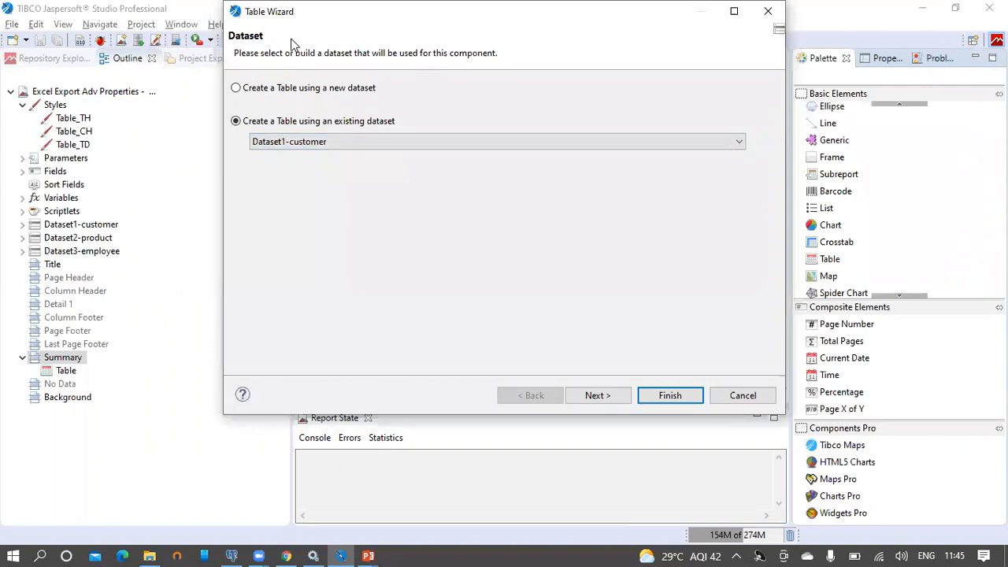
left_click(309, 142)
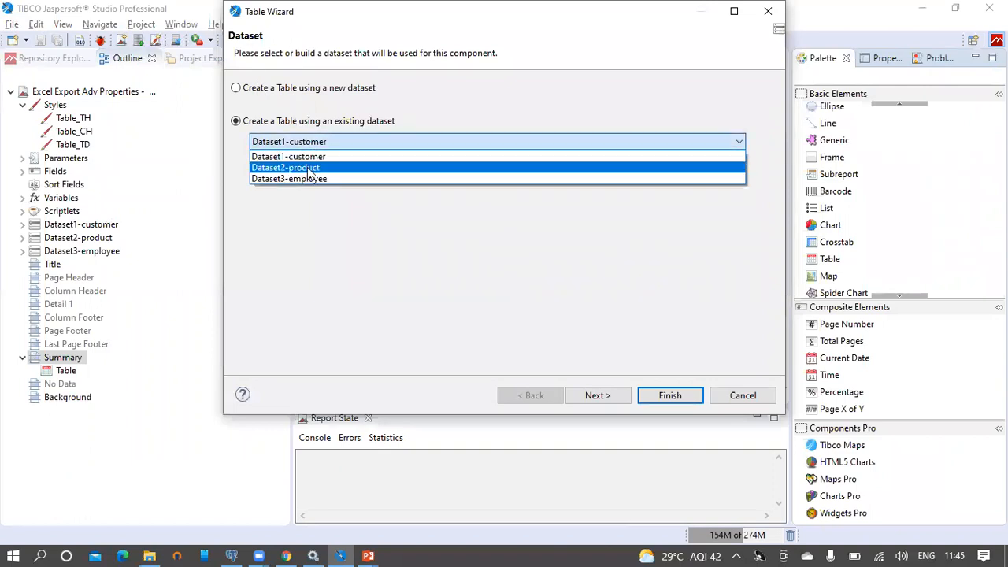
left_click(307, 167)
left_click(606, 399)
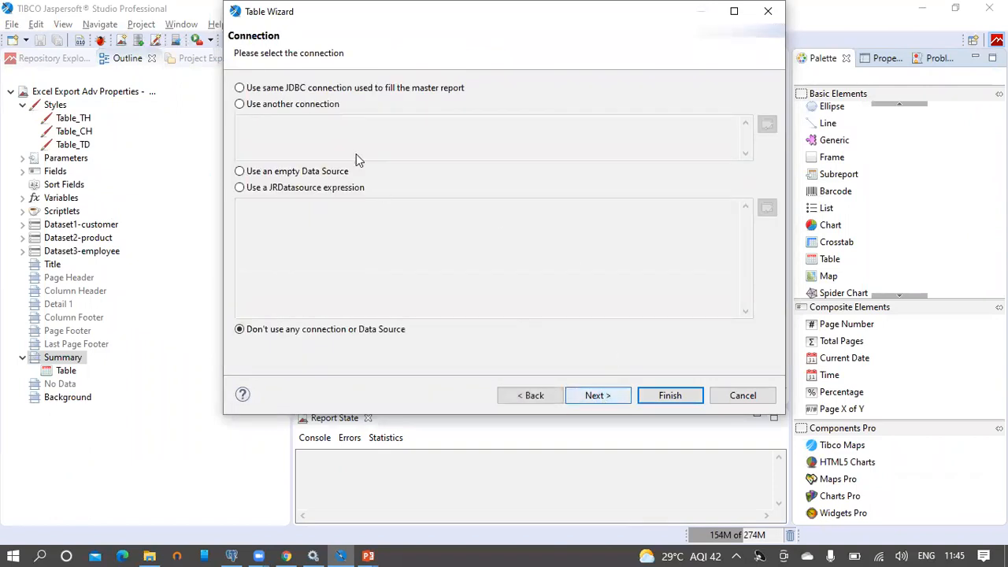
left_click(359, 90)
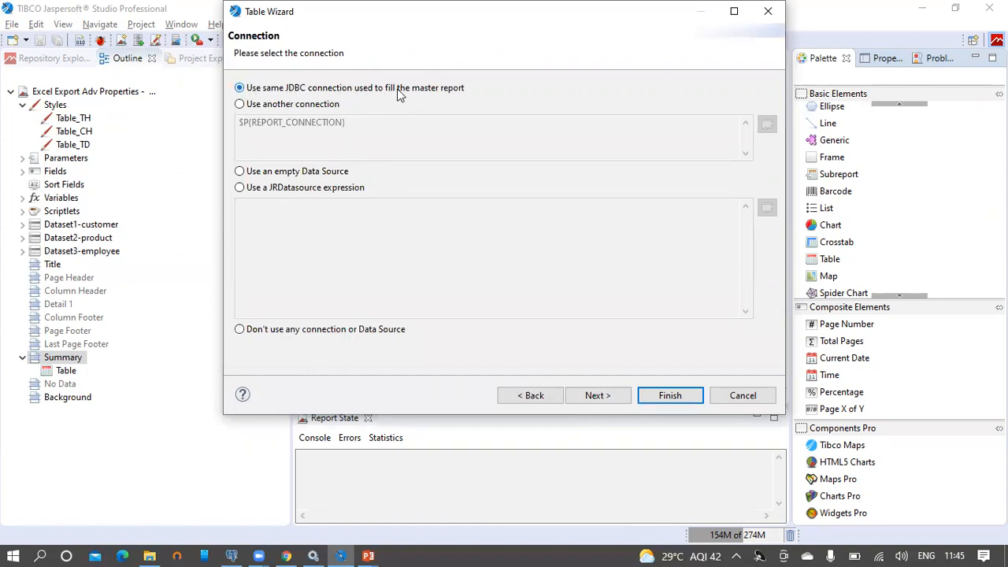
left_click(606, 399)
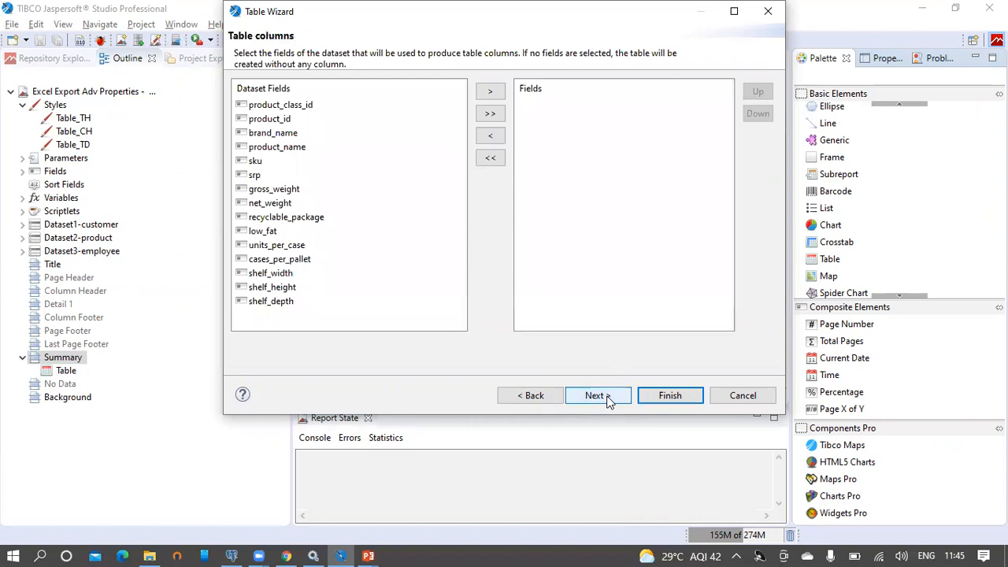
Choose product_id, product_name, net_weight, units_per_case and shelf_width as the table's columns.
left_click(490, 116)
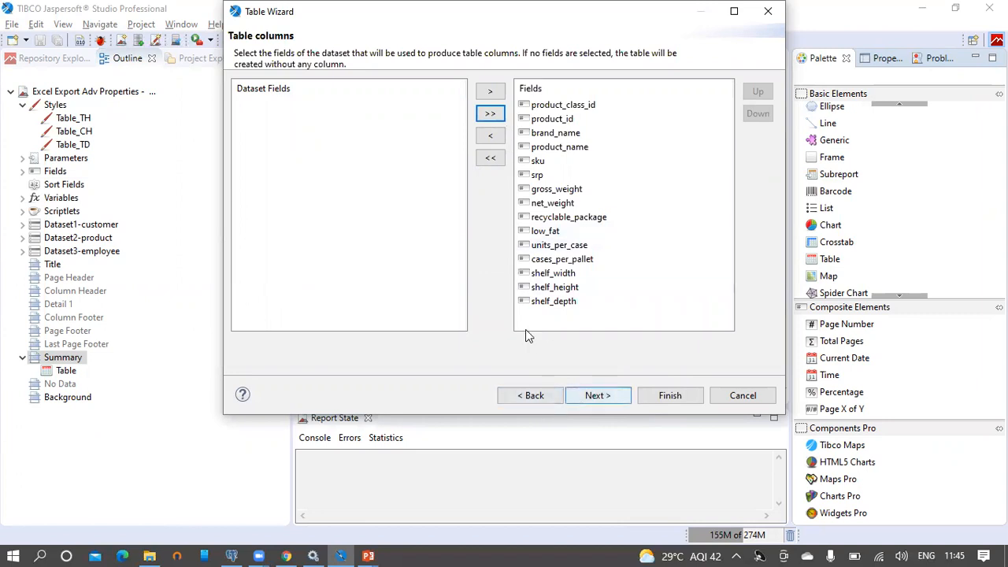
left_click(490, 159)
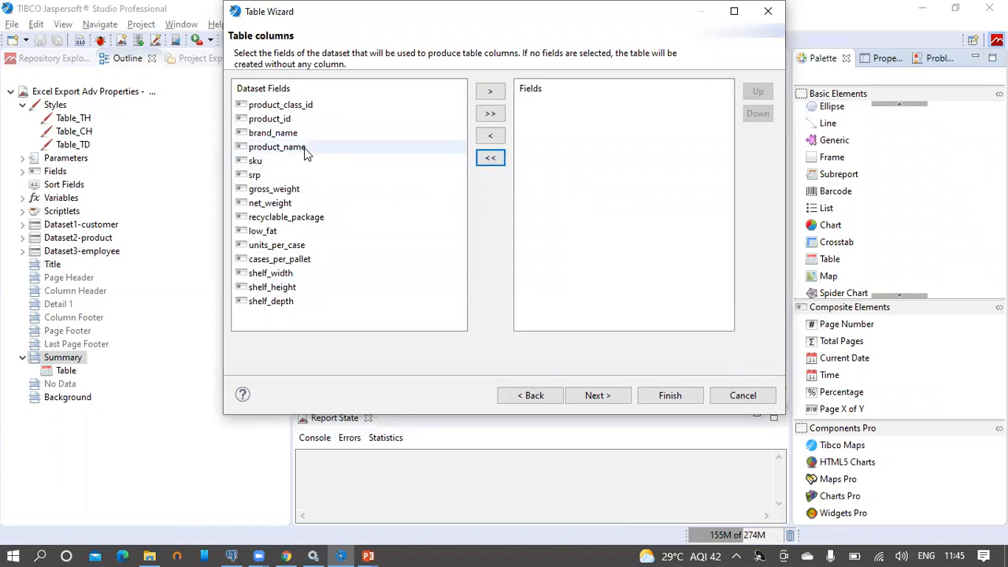
left_click(297, 119)
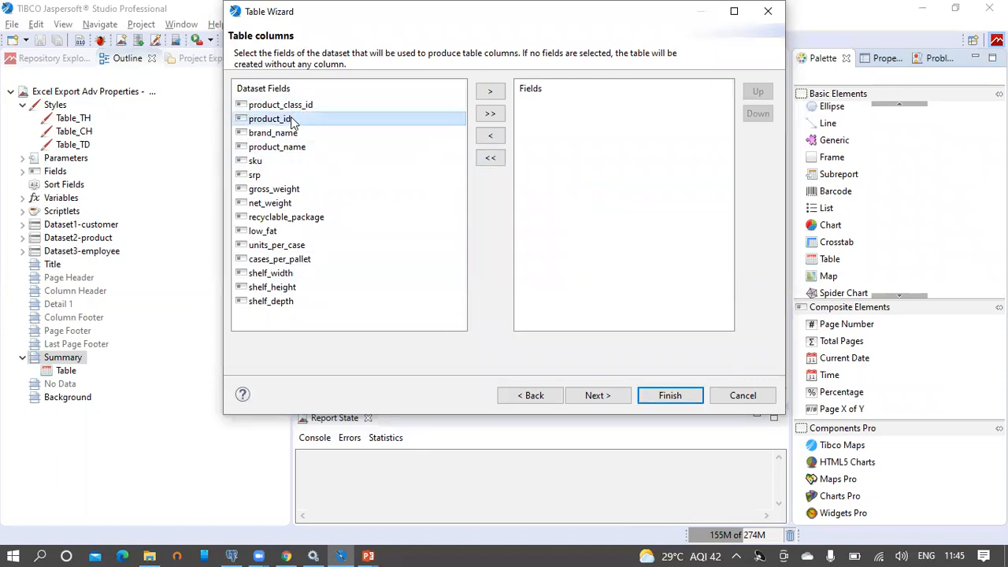
left_click(289, 148, "ctrl")
left_click(283, 204, "ctrl")
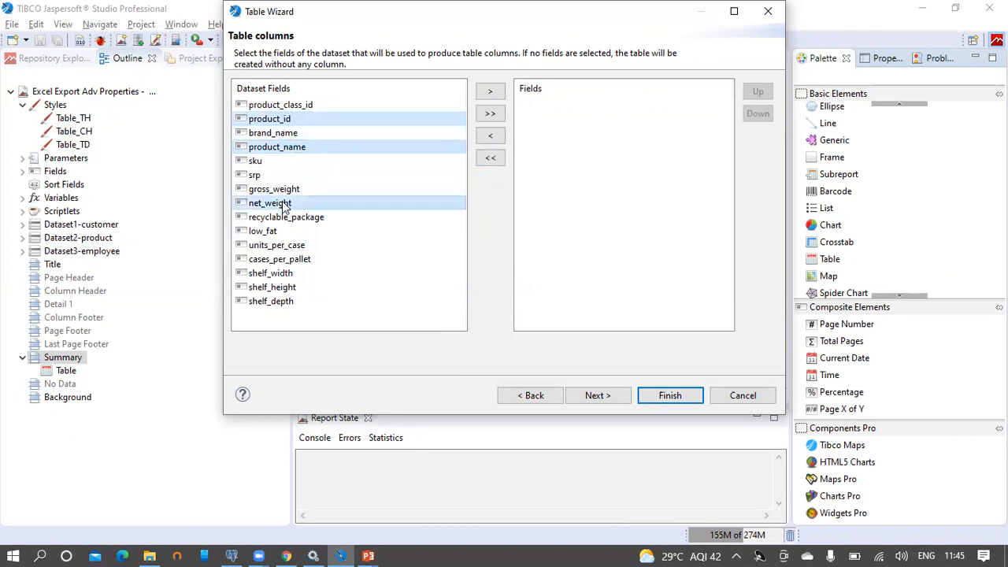
left_click(285, 245, "ctrl")
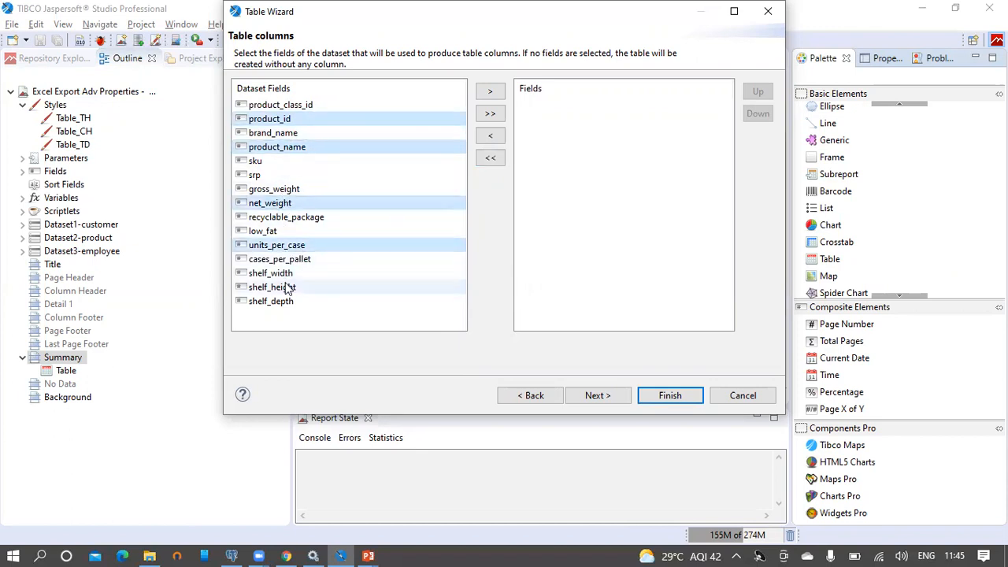
left_click(285, 273, "ctrl")
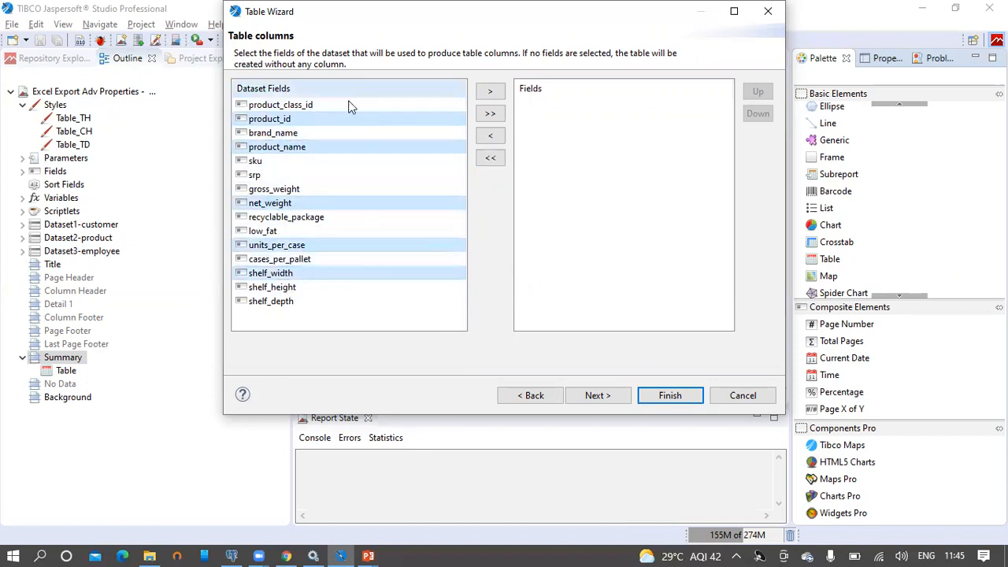
left_click(490, 92)
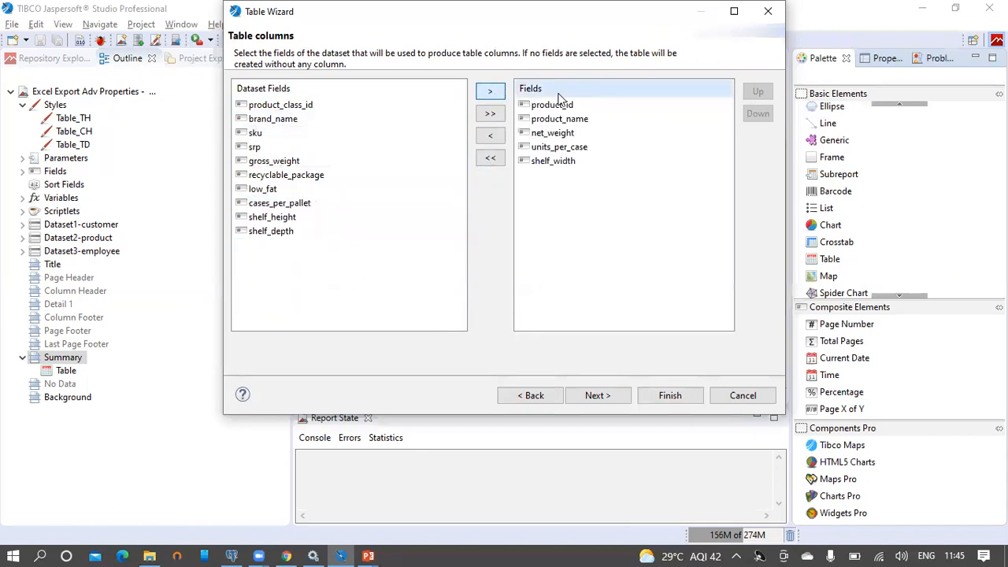
left_click(597, 396)
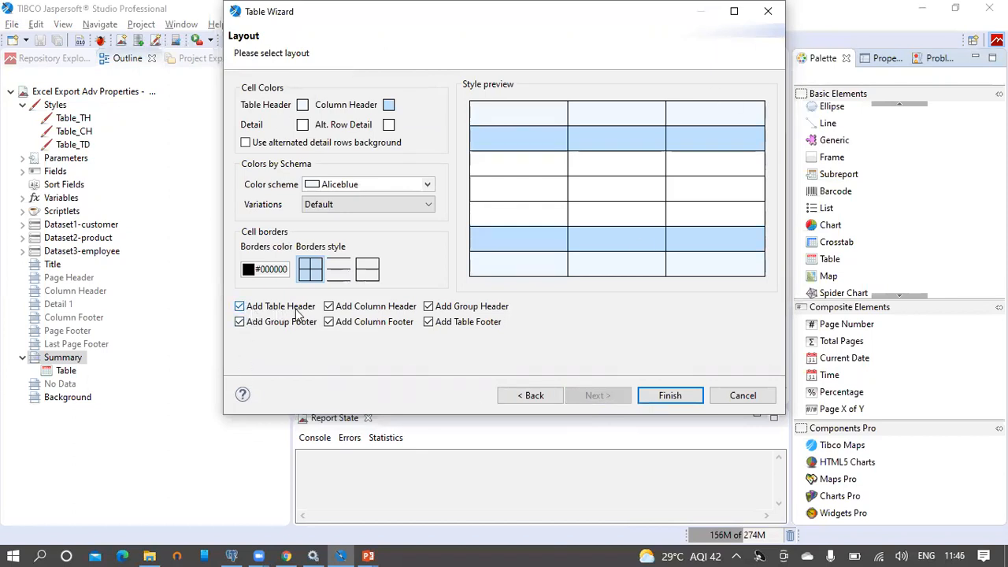
Create the product table without table header, column footer or group footer.
left_click(239, 307)
left_click(327, 322)
left_click(244, 323)
left_click(670, 396)
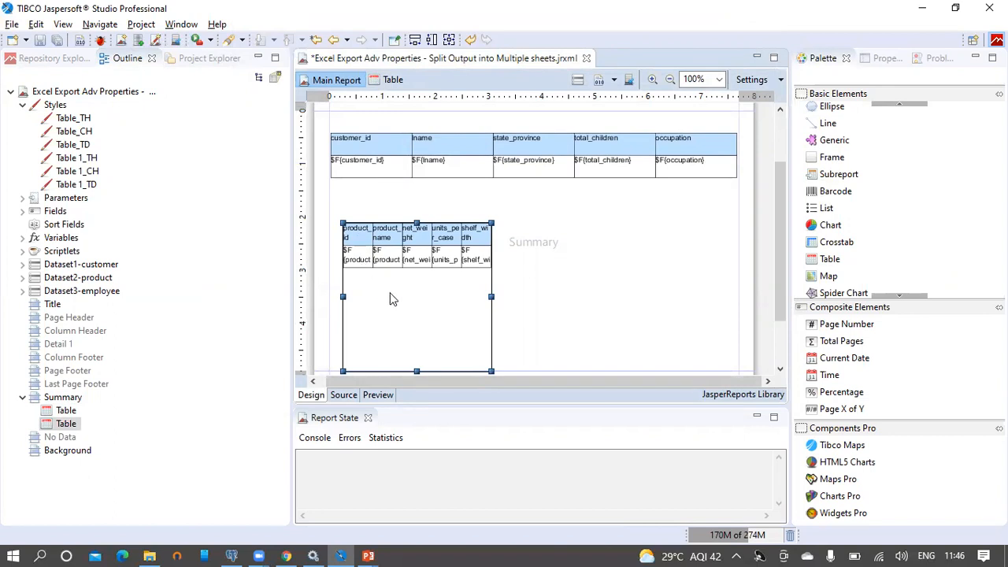
Move the product table to the band's left edge, stretch it to full width, and shrink its height.
left_click_drag(386, 298, 376, 296)
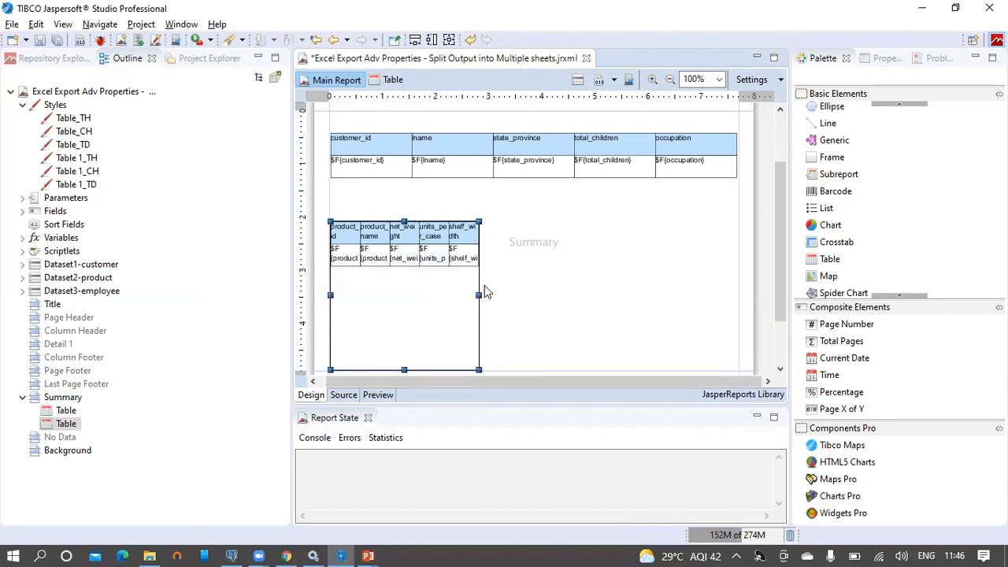
left_click(415, 41)
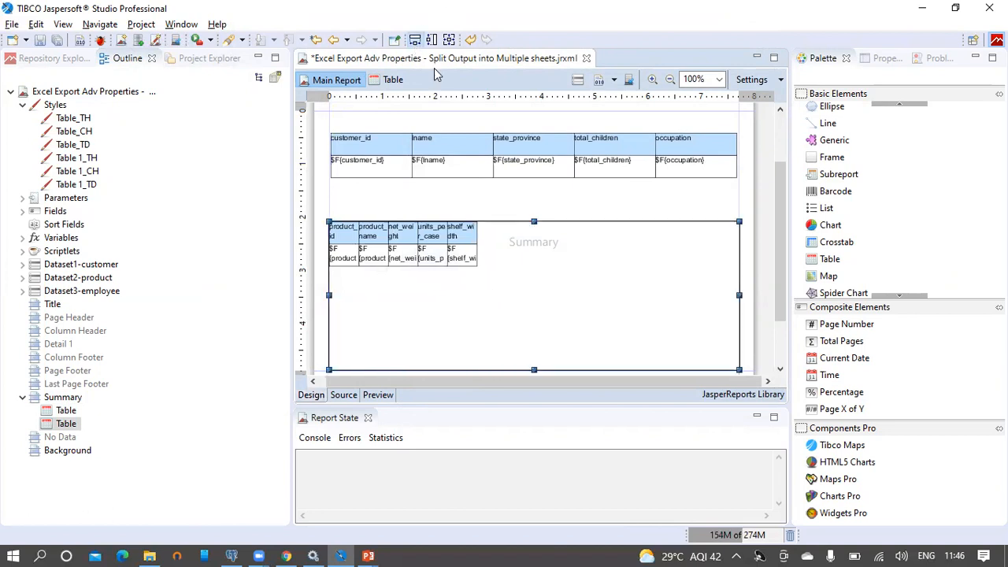
left_click_drag(533, 367, 530, 267)
Set all five product table columns to 110 px wide, then return to the main report.
double_click(535, 244)
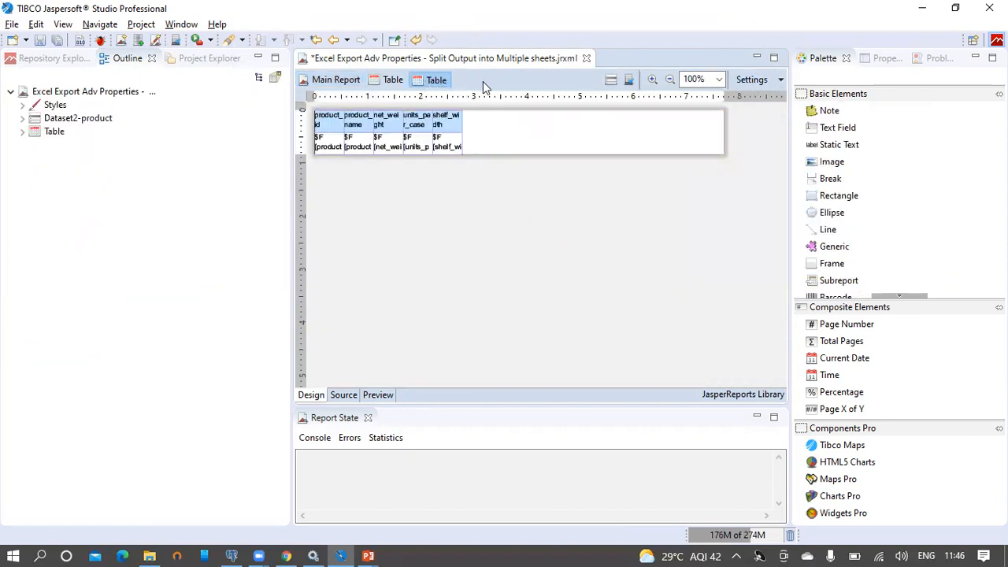
left_click(329, 129)
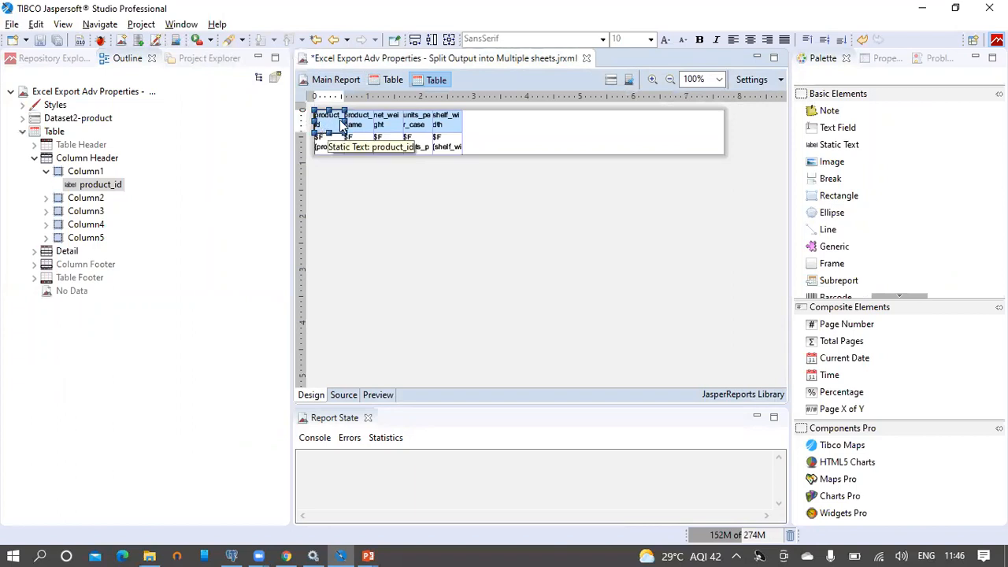
left_click(47, 173)
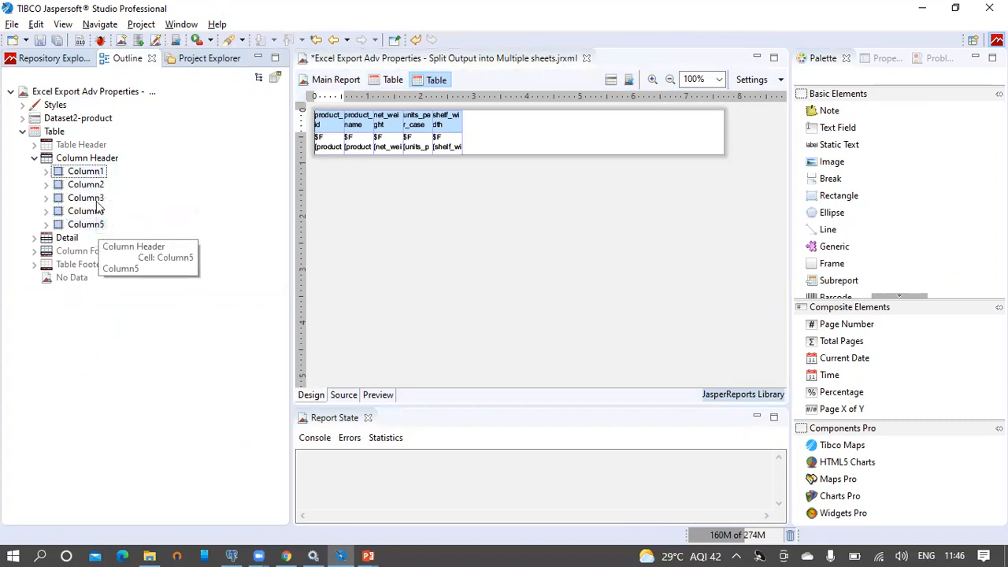
left_click(92, 173)
left_click(88, 224, "shift")
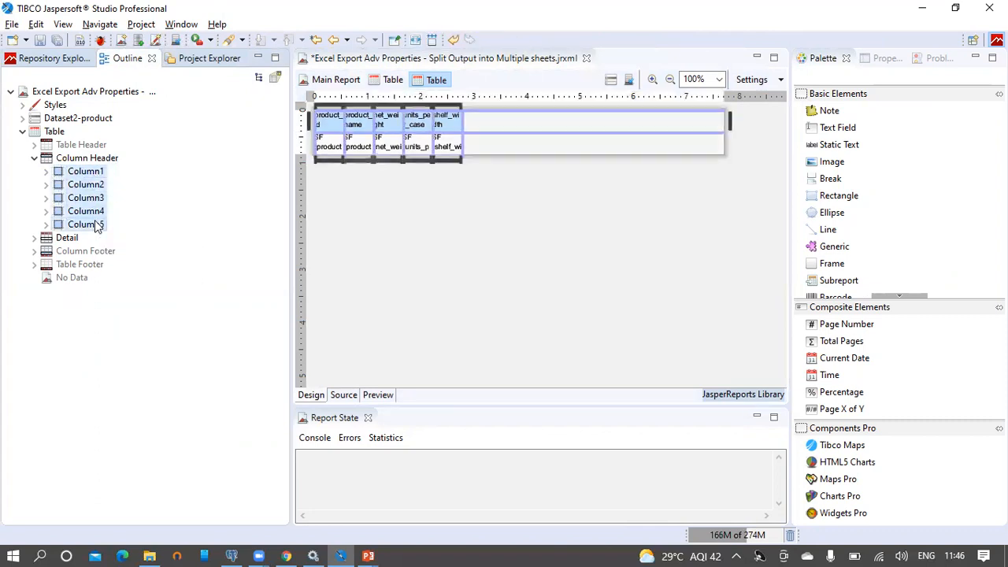
left_click(881, 59)
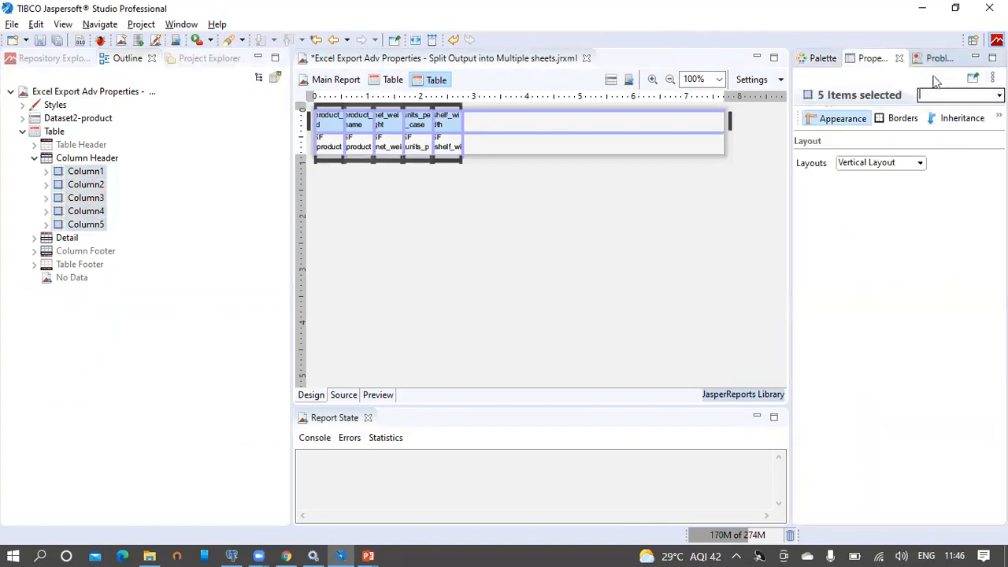
left_click(998, 117)
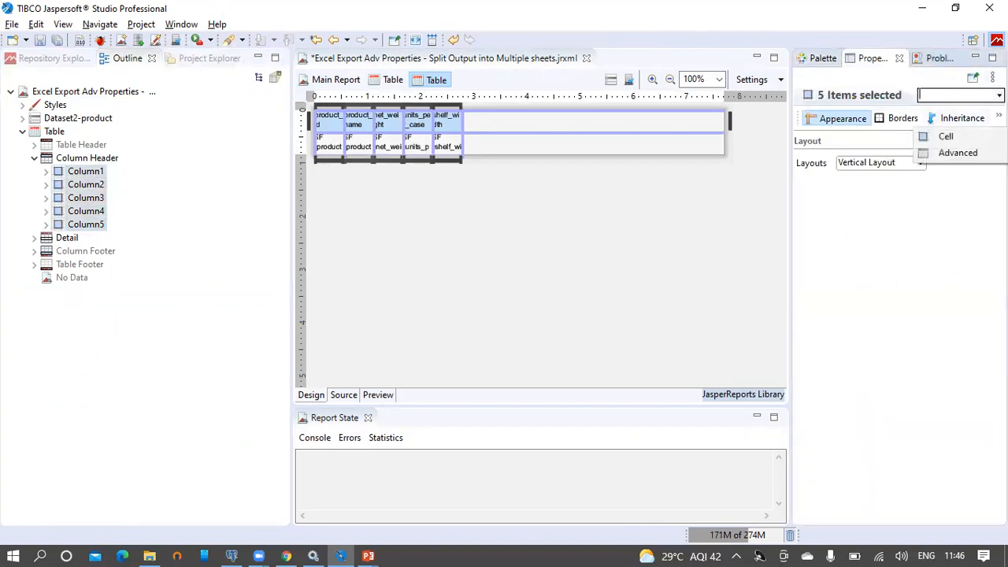
left_click(960, 136)
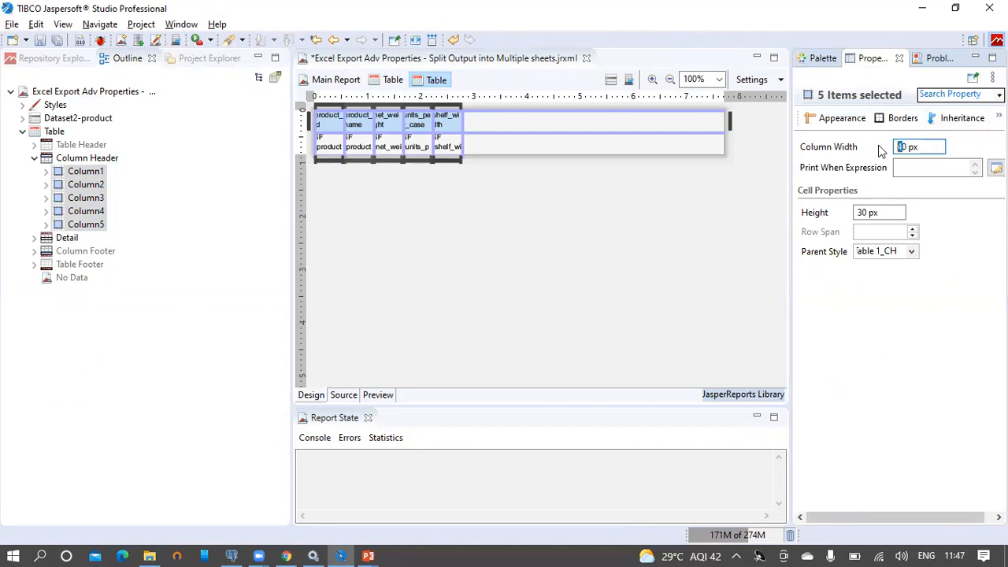
type("11")
key("Return")
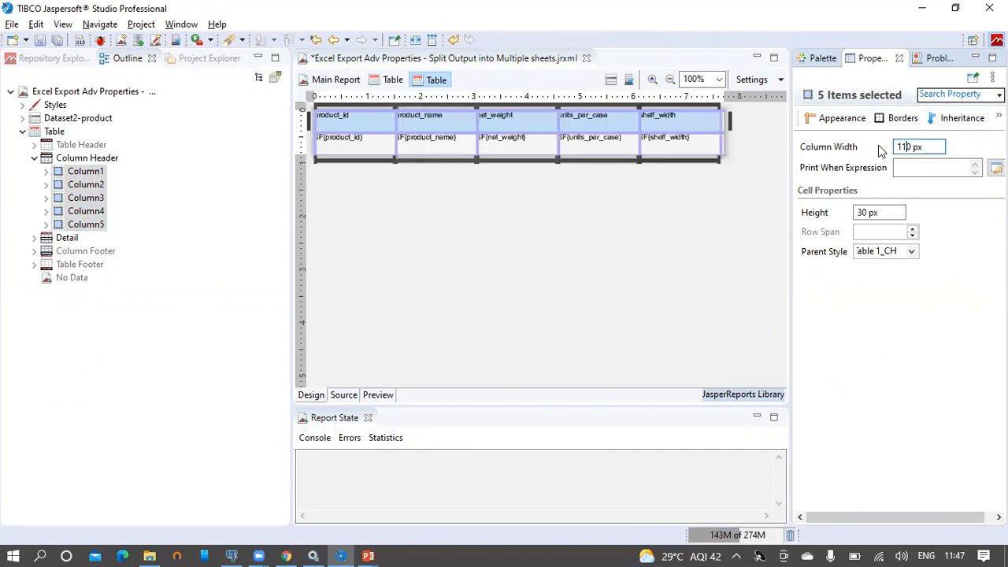
left_click(339, 80)
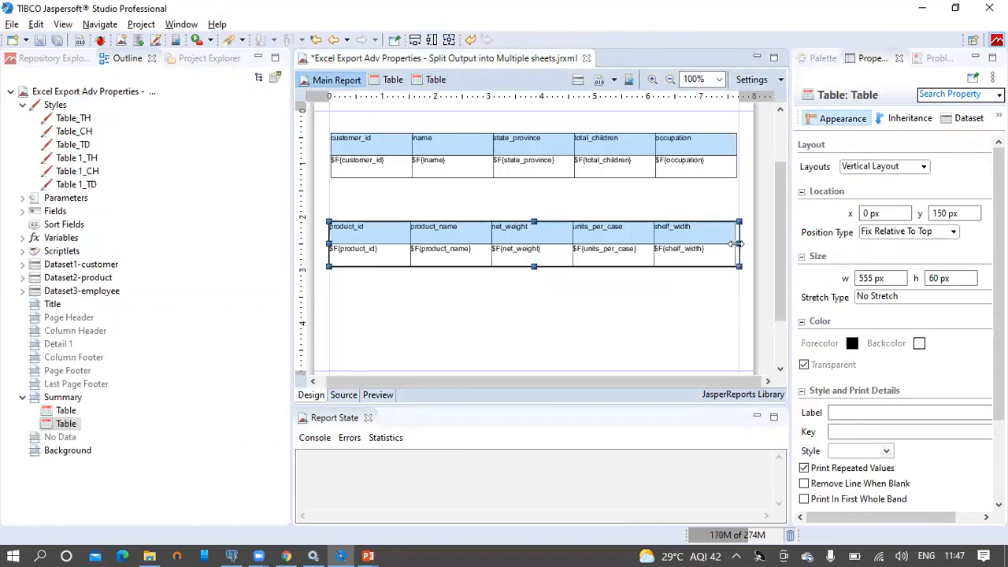
Trim the product table's width slightly to 552 px.
left_click_drag(738, 245, 735, 247)
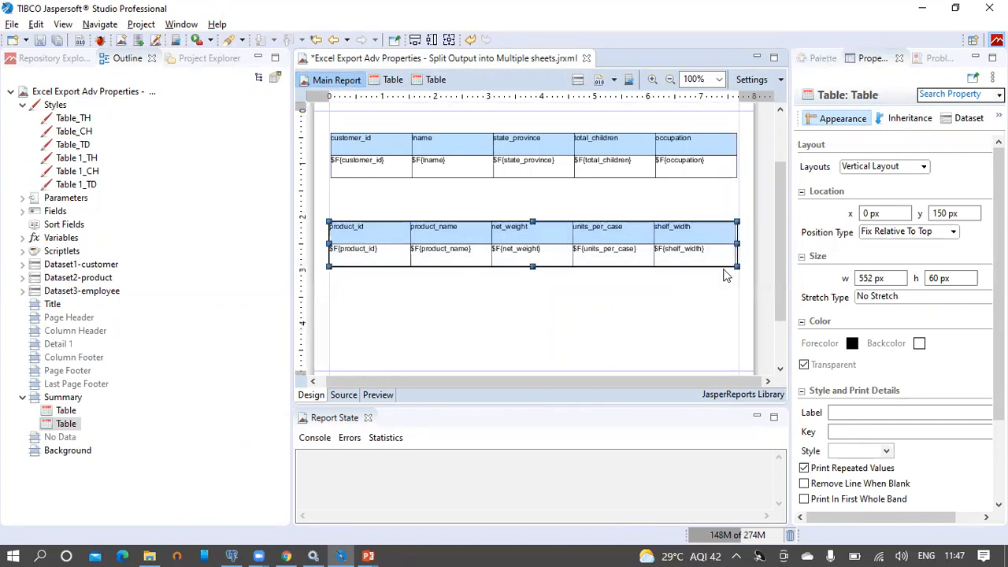
left_click(717, 298)
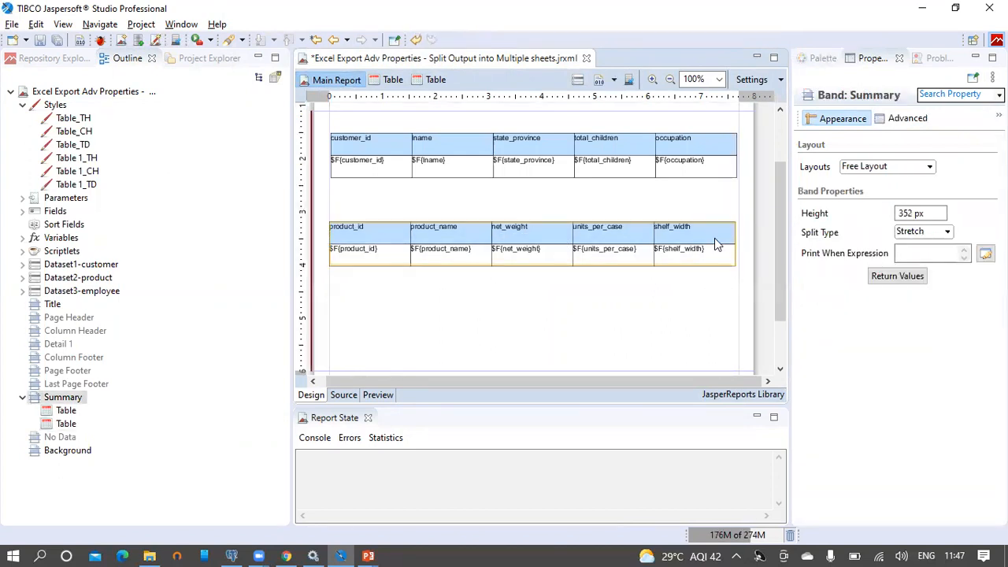
left_click(714, 237)
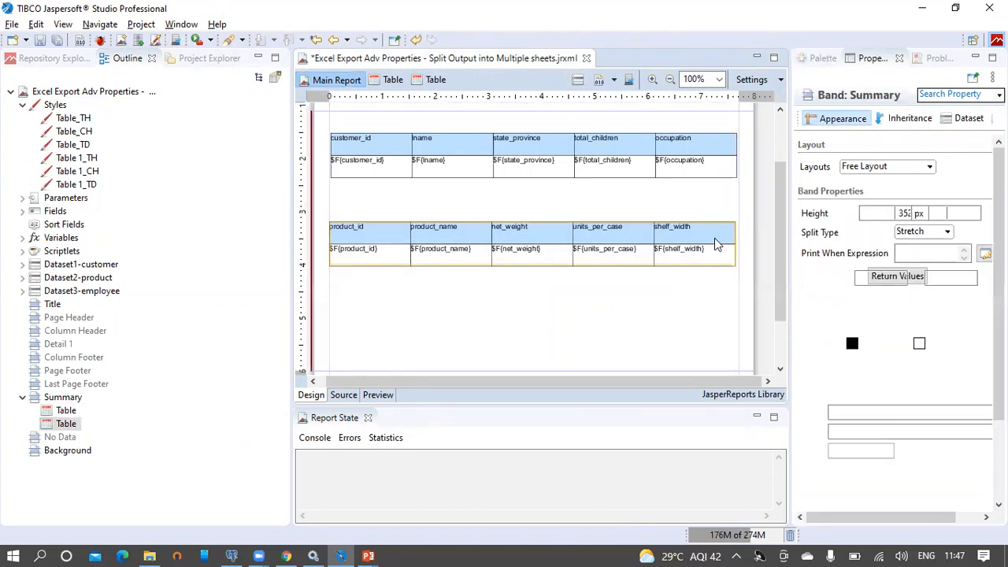
Check the employee table name in pgAdmin, then drop a new Table into the Summary band.
left_click(822, 59)
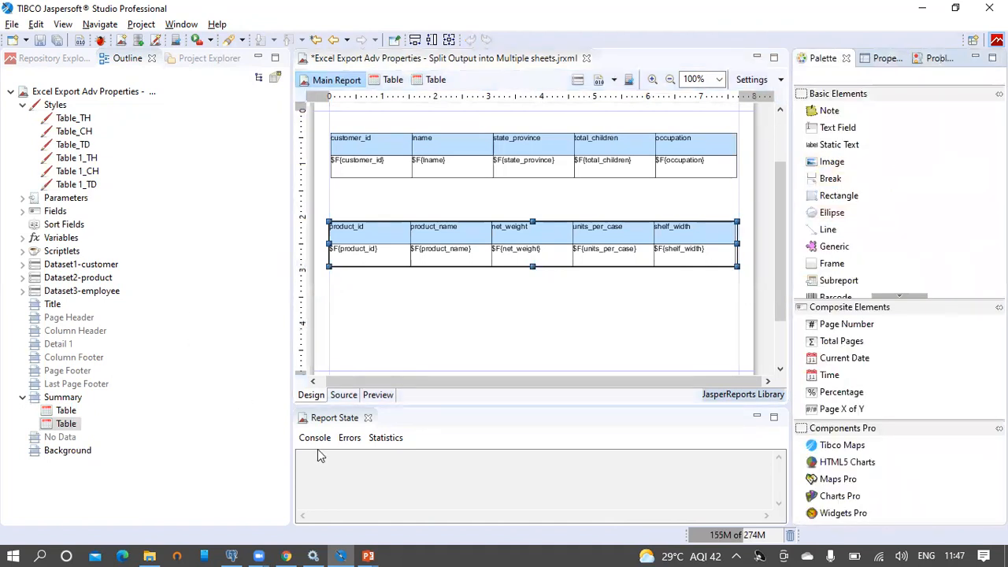
left_click(229, 551)
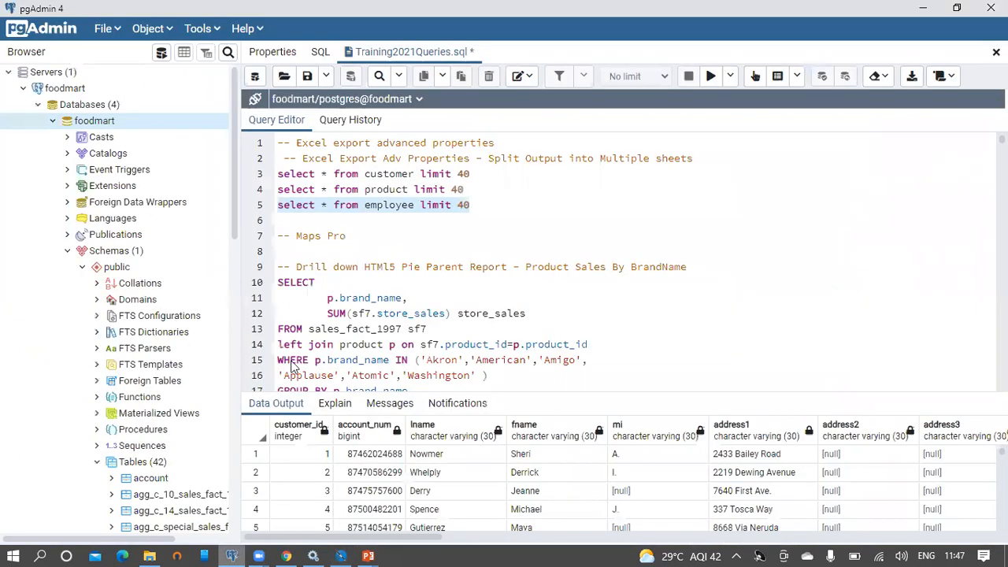
double_click(376, 203)
key("alt+Tab")
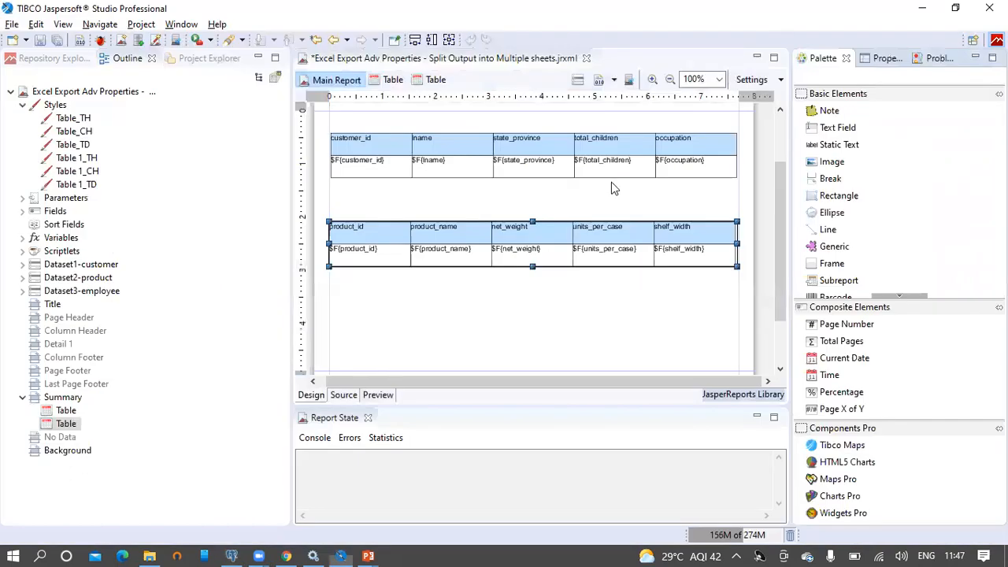
scroll(832, 203, "down", 3)
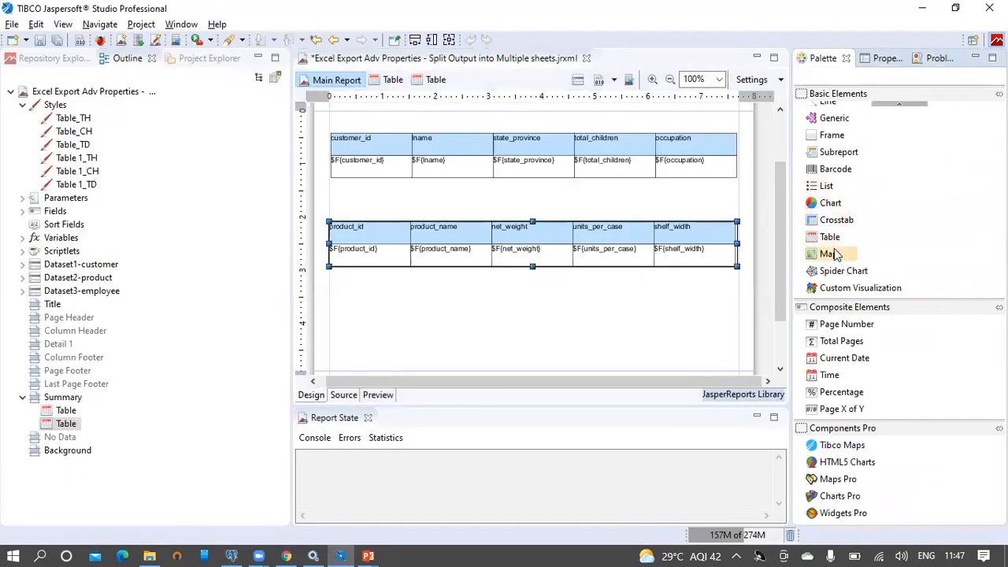
left_click_drag(829, 236, 338, 321)
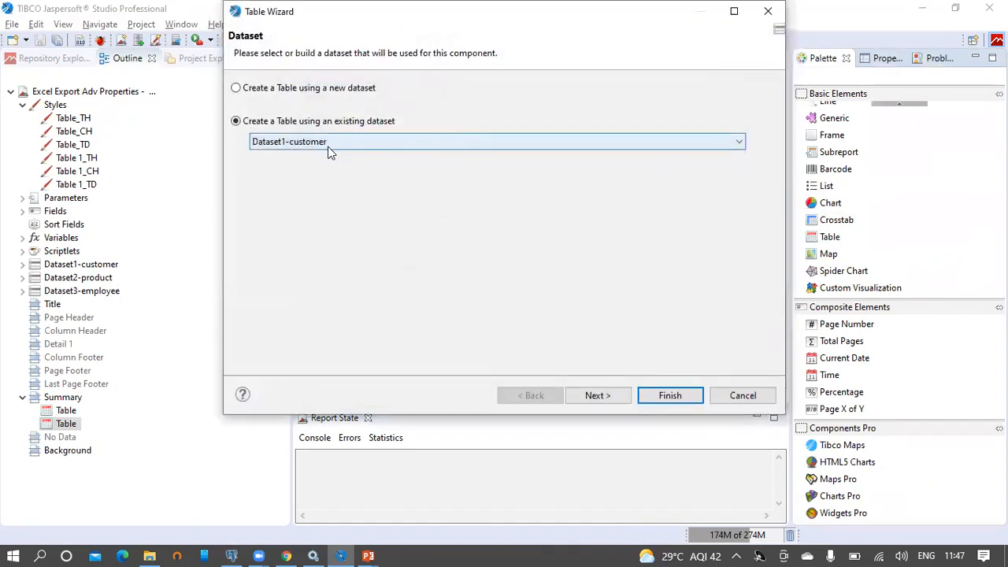
Base the new table on Dataset3-employee using the master report's connection.
left_click(329, 150)
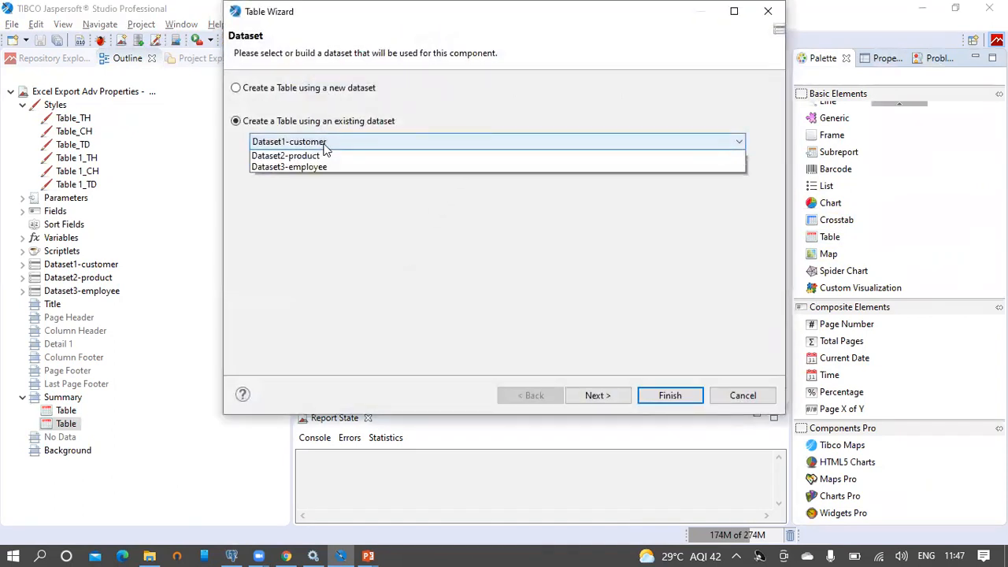
left_click(321, 178)
left_click(602, 397)
left_click(411, 90)
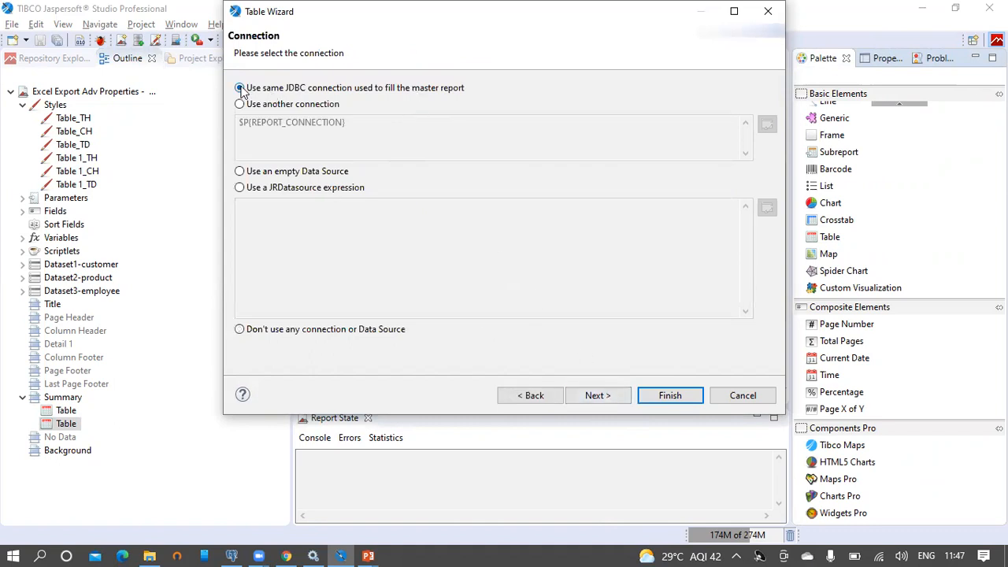
left_click(603, 397)
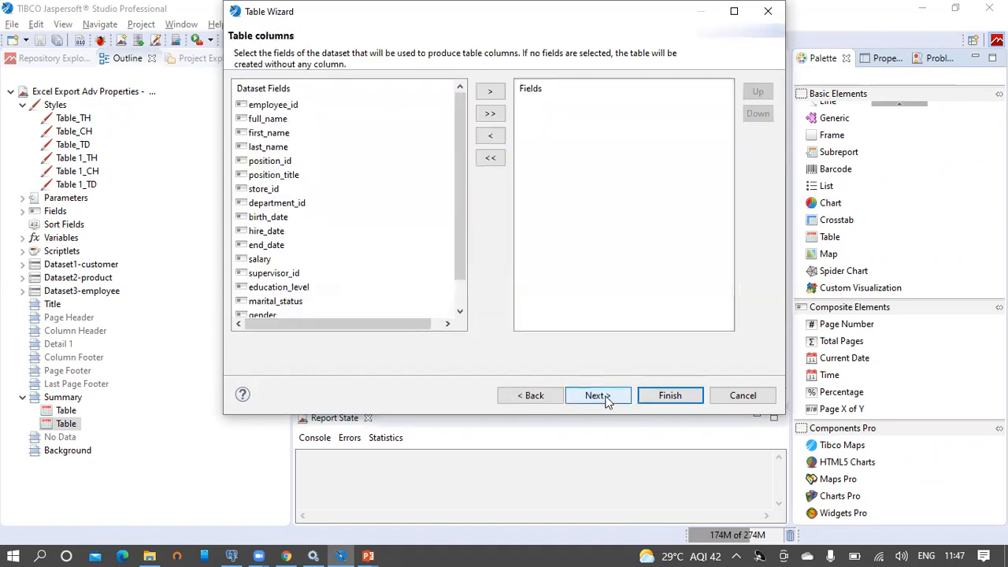
Add employee_id, full_name, birth_date, education_level and salary as the table's columns.
left_click(284, 106)
left_click(283, 120, "ctrl")
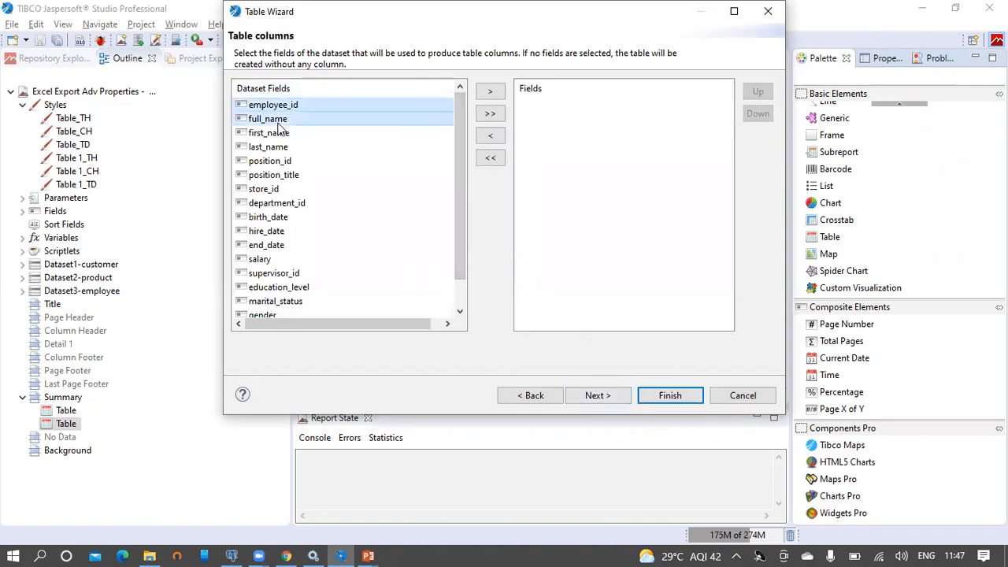
left_click(285, 220, "ctrl")
scroll(315, 205, "down", 1)
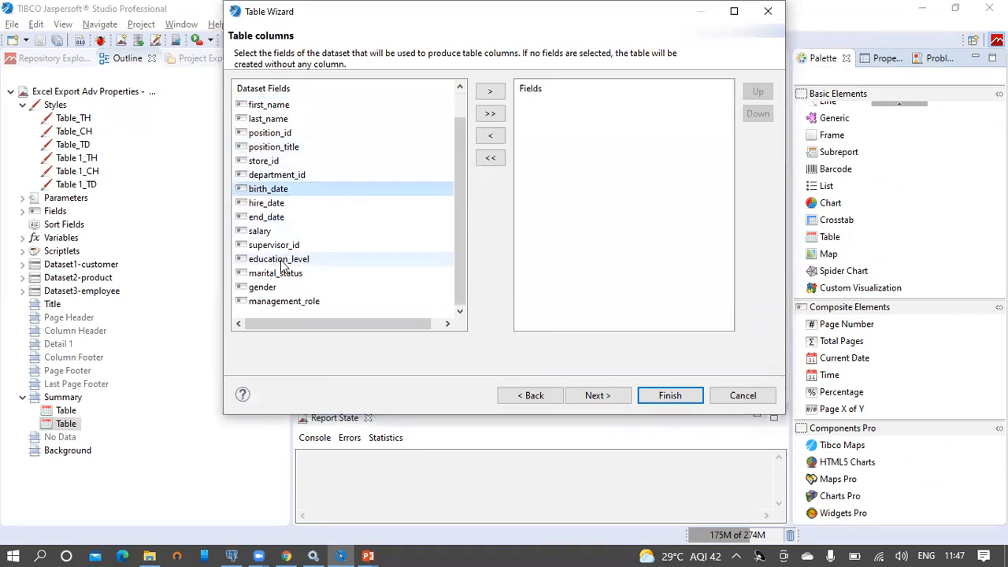
left_click(286, 265, "ctrl")
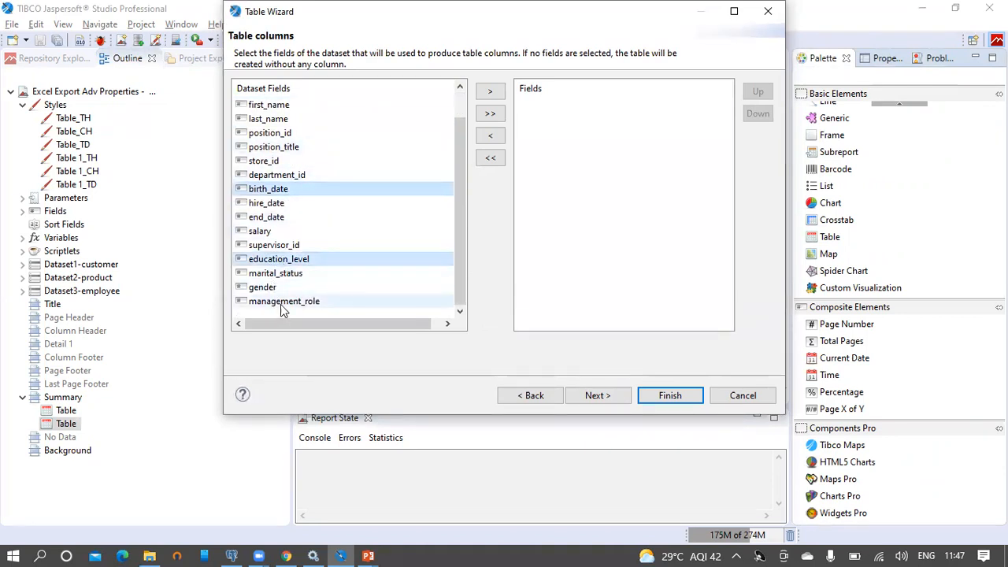
left_click(292, 236, "ctrl")
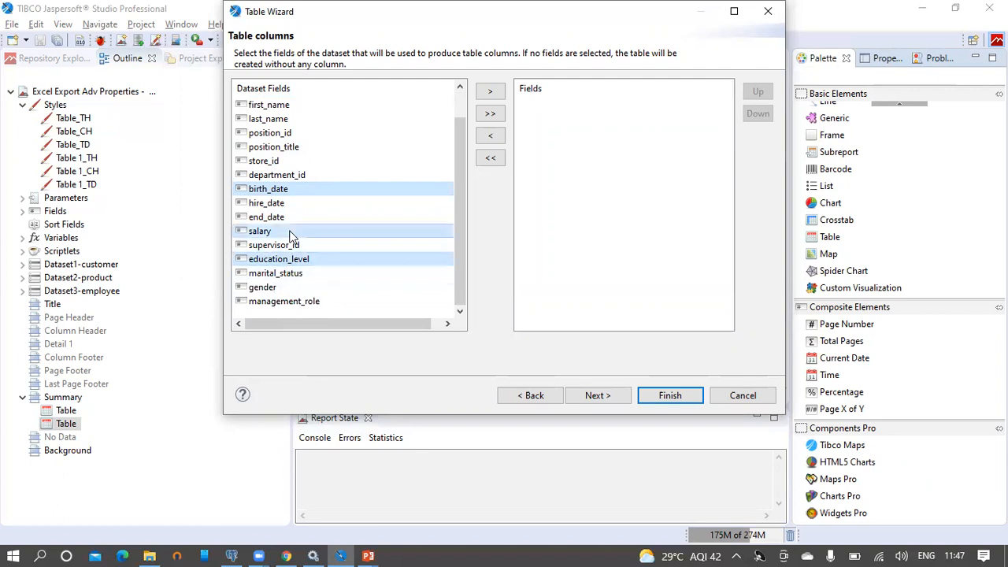
scroll(410, 196, "up", 1)
left_click(491, 91)
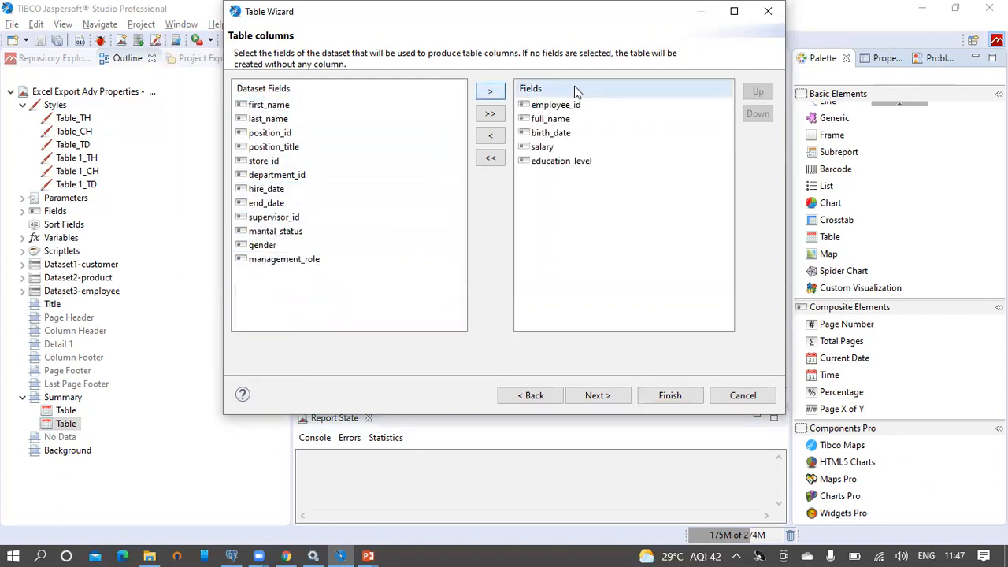
left_click(601, 394)
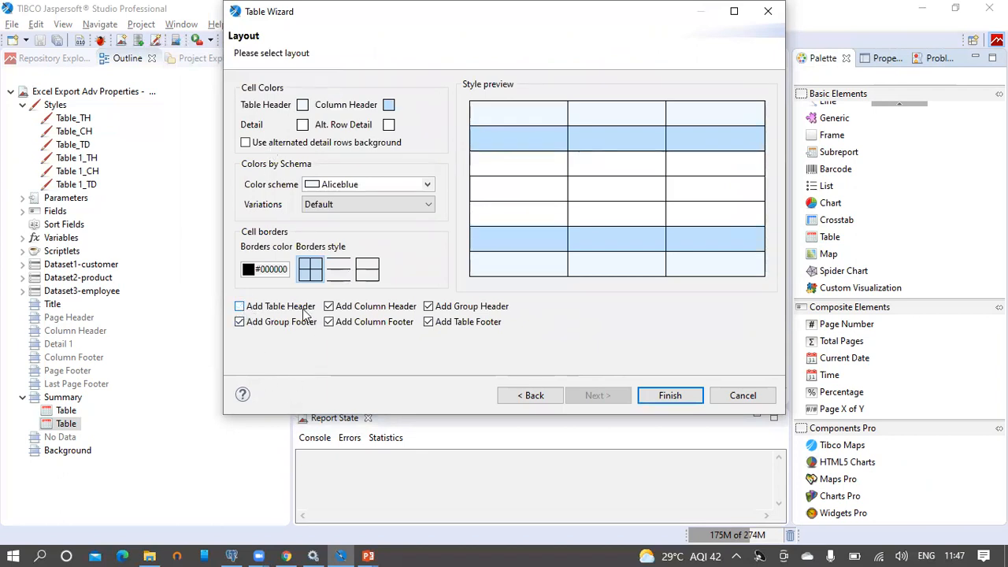
Drop the group header, group footer and column footer, and finish the employee table.
left_click(430, 308)
left_click(241, 323)
left_click(330, 325)
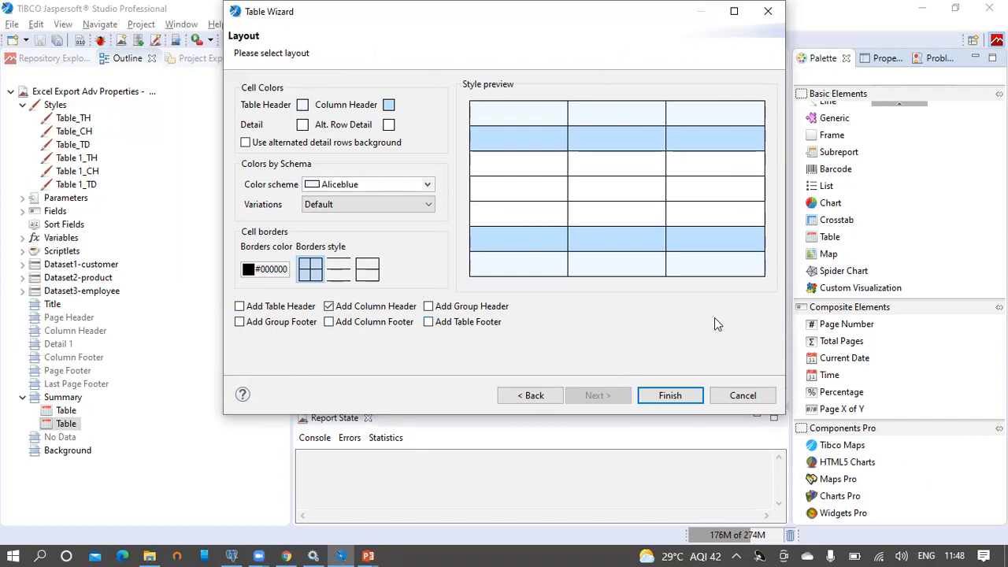
left_click(670, 396)
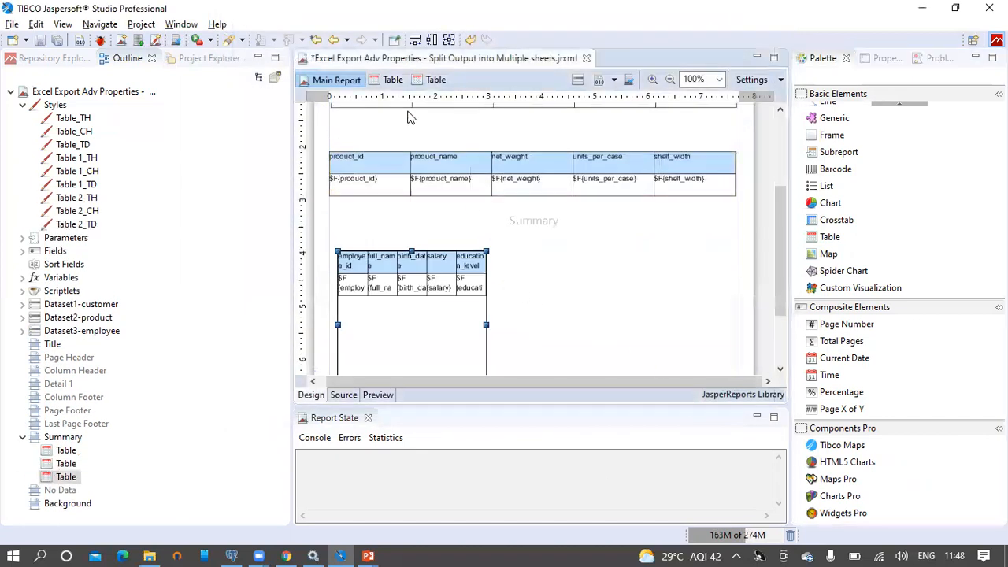
Stretch the employee table to full band width and reduce its height.
left_click(417, 43)
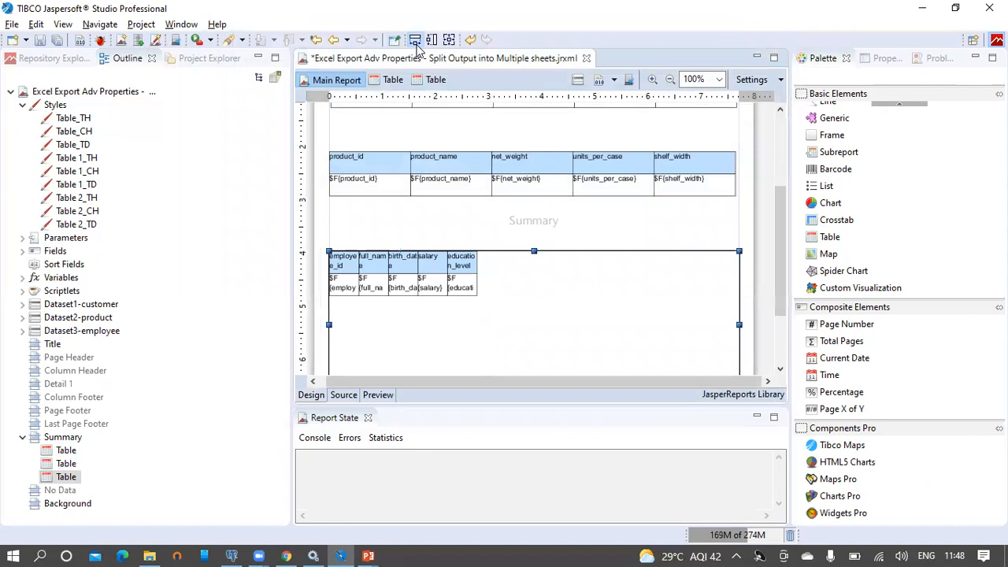
scroll(587, 183, "down", 3)
left_click_drag(532, 302, 534, 202)
Open the employee table in the editor and select all five of its columns.
double_click(549, 184)
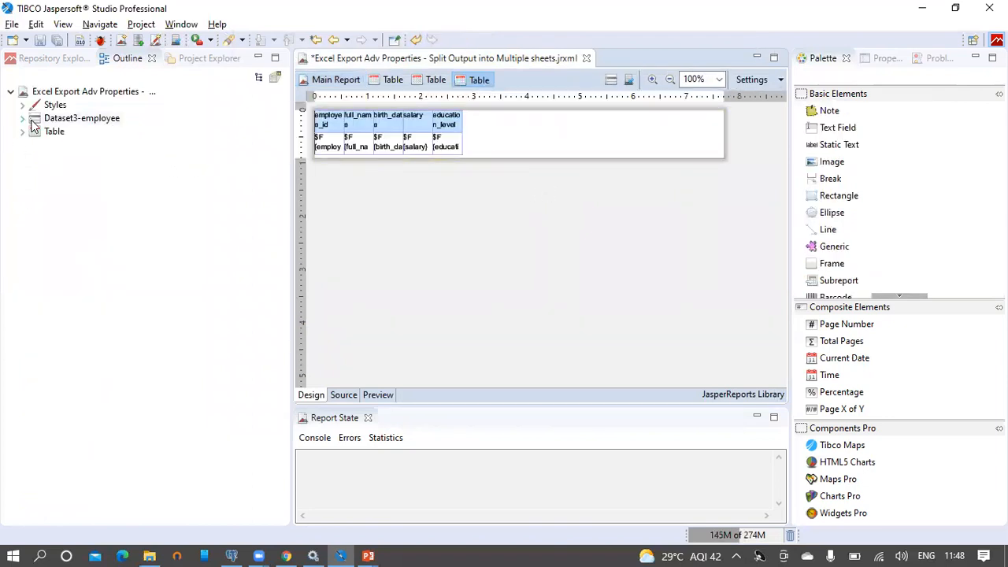
left_click(323, 126)
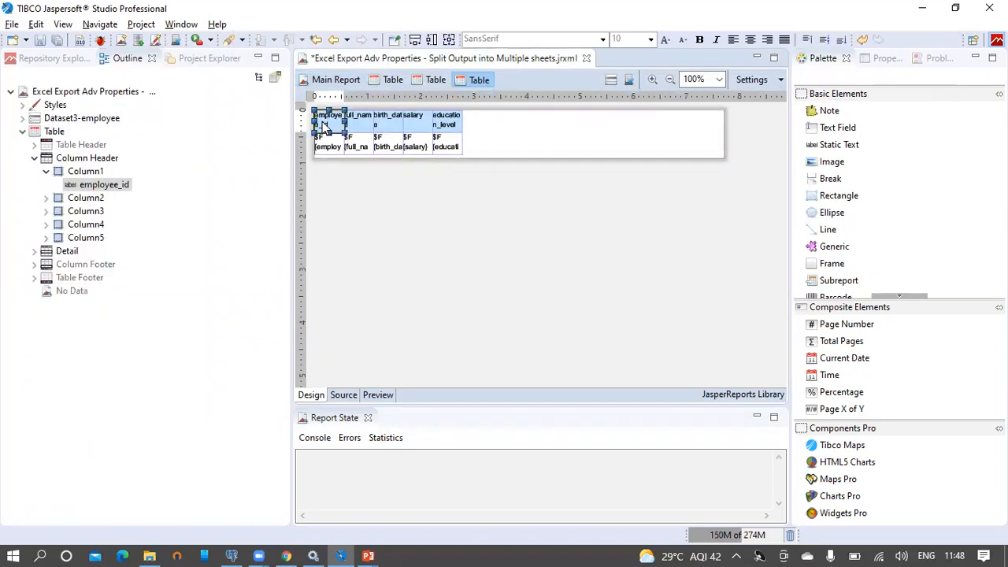
left_click(83, 171)
left_click(90, 238, "ctrl")
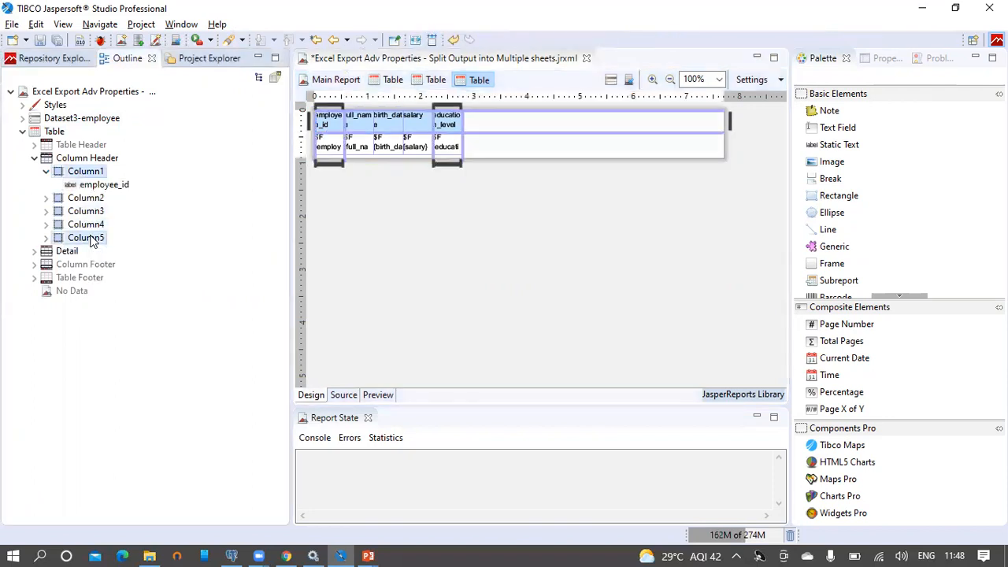
left_click(90, 238, "ctrl")
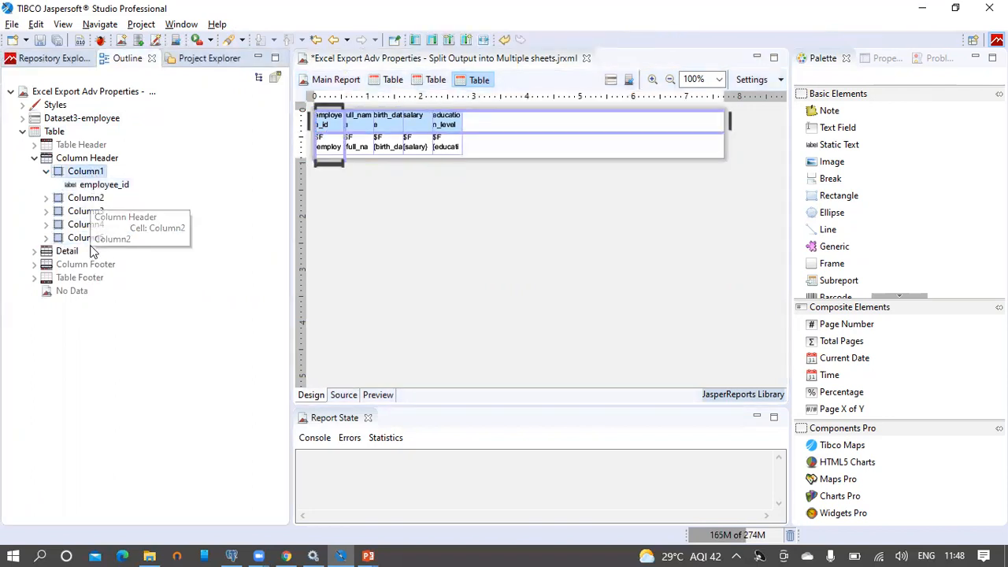
left_click(90, 238, "shift")
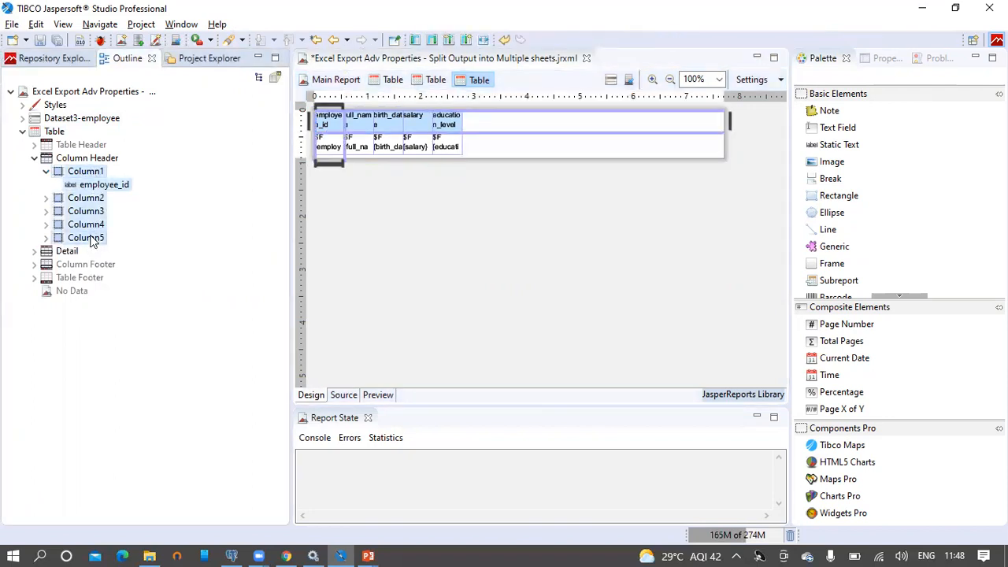
left_click(886, 59)
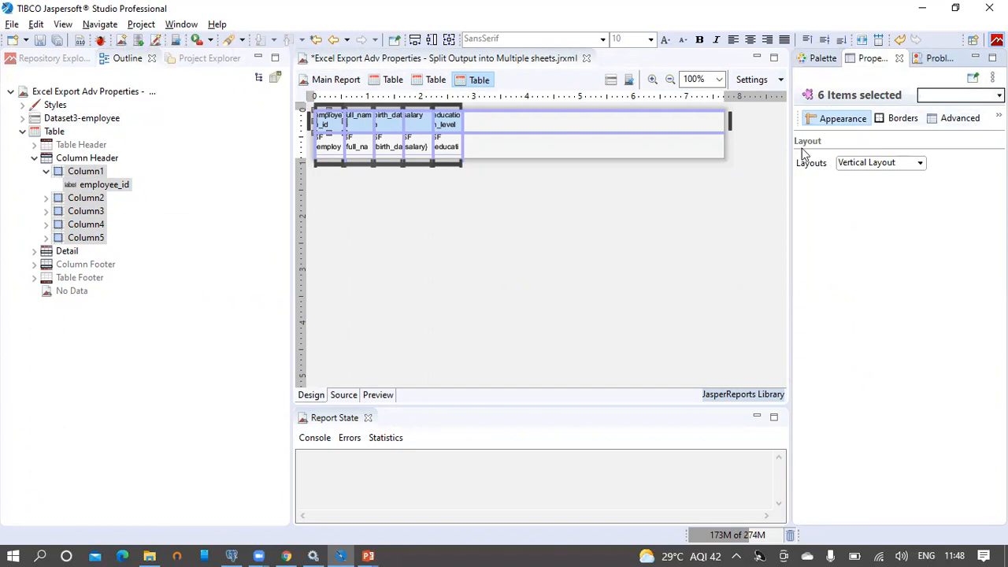
left_click(323, 130)
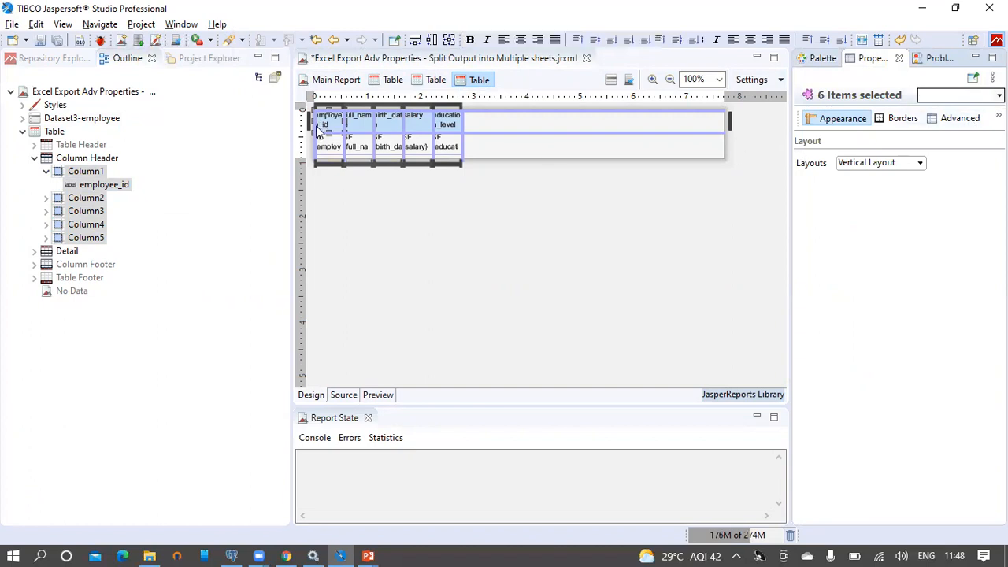
left_click(47, 171)
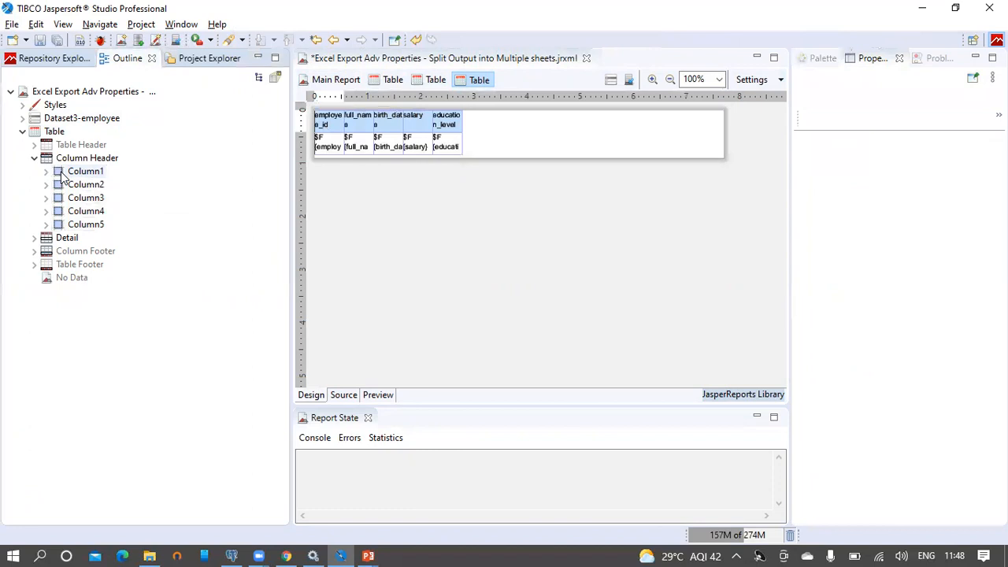
left_click(88, 227, "shift")
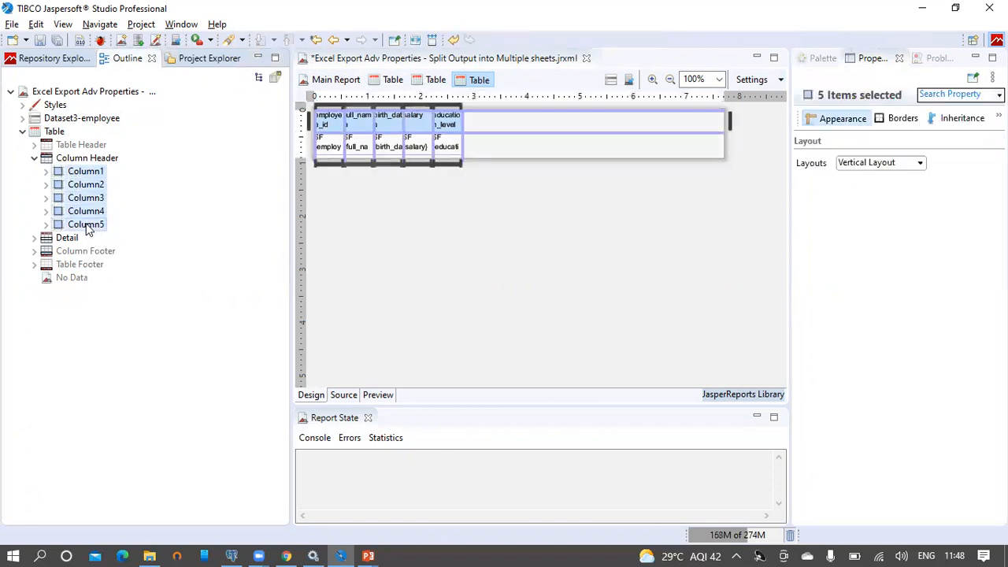
Set the selected columns' width to 110 px and return to the main report.
left_click(997, 117)
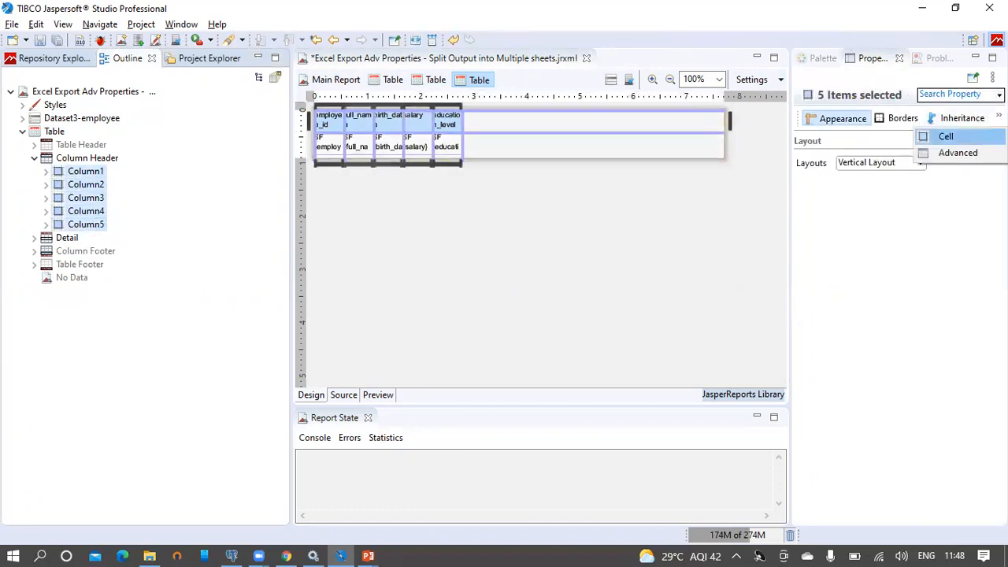
left_click(944, 136)
left_click(906, 148)
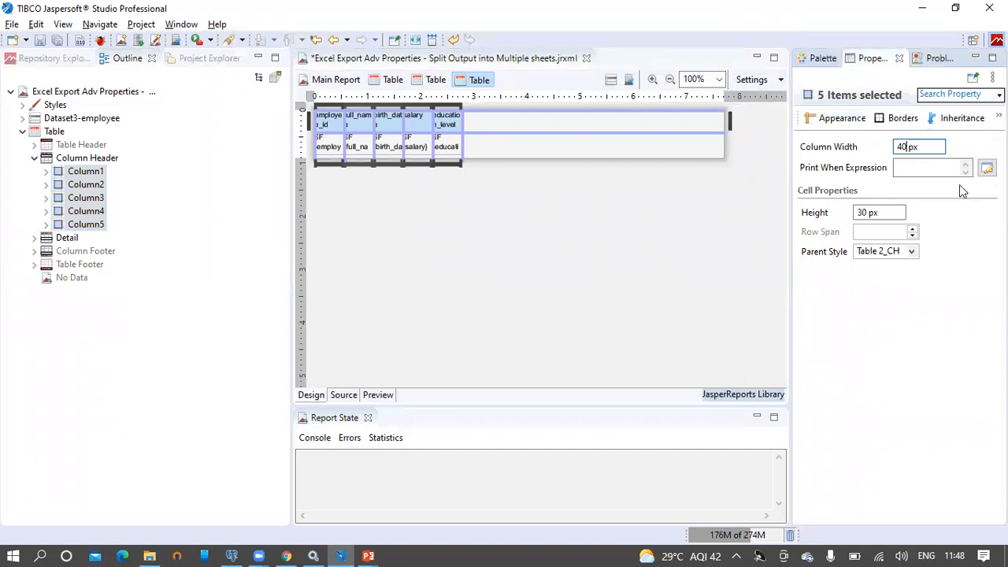
key("BackSpace")
type("11")
key("Return")
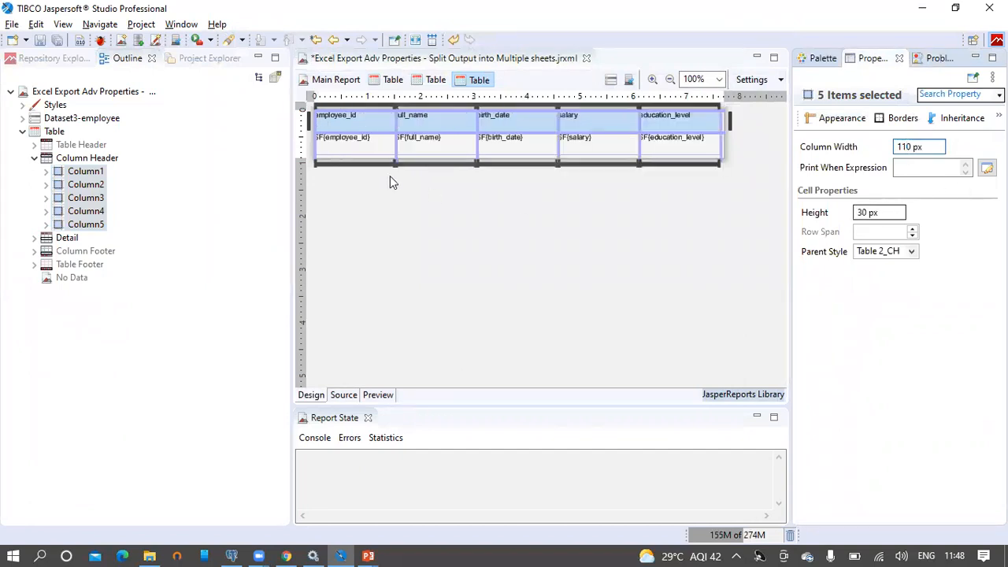
left_click(339, 81)
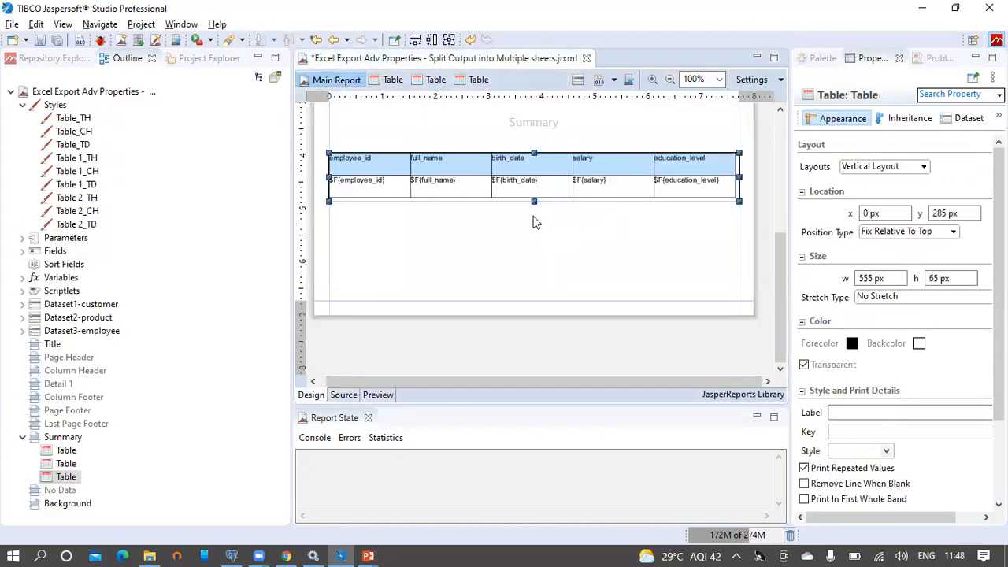
Resize the employee table to 552 × 60 px, matching the product table's size.
left_click_drag(532, 202, 535, 198)
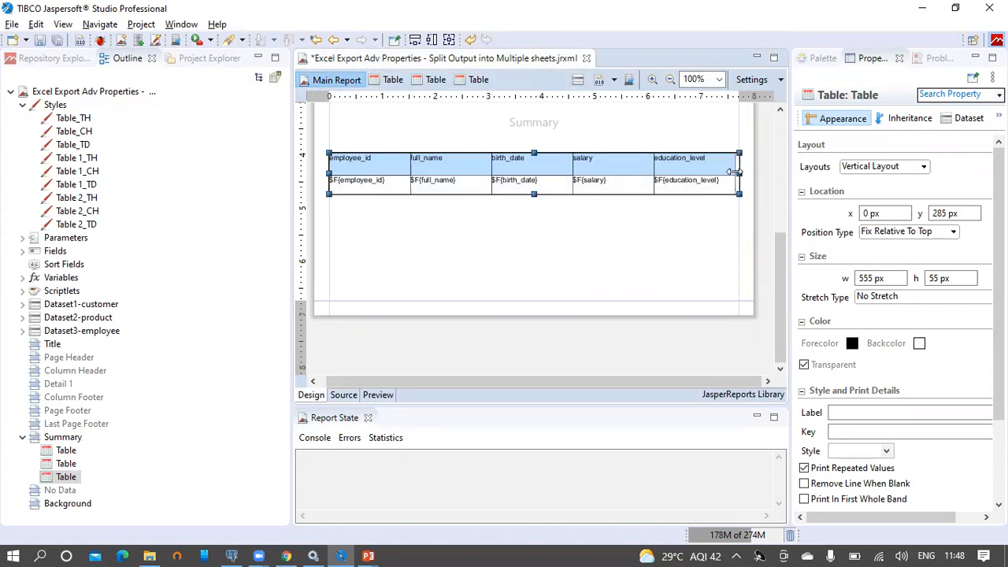
left_click_drag(734, 172, 732, 172)
left_click(683, 242)
scroll(683, 243, "up", 3)
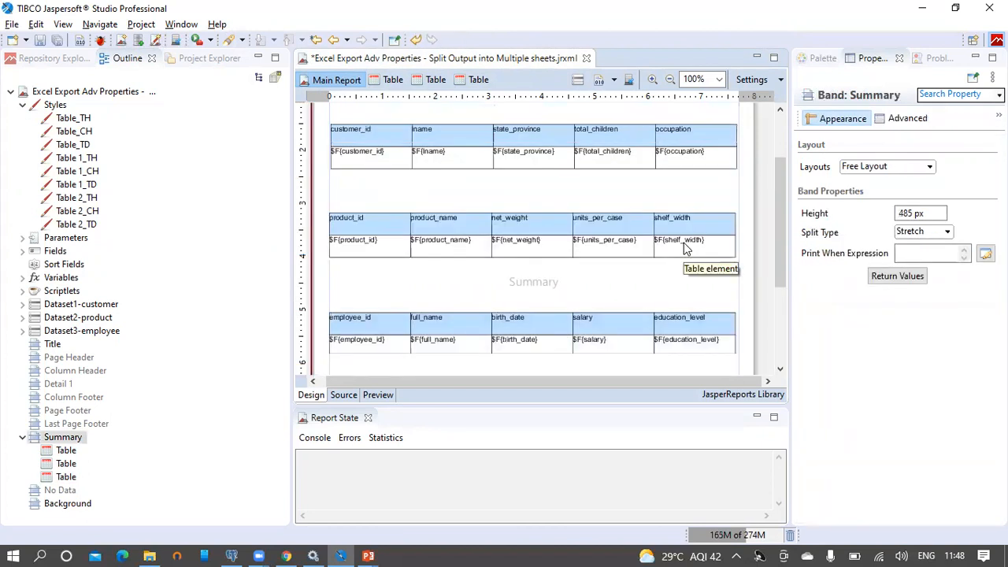
left_click(630, 179)
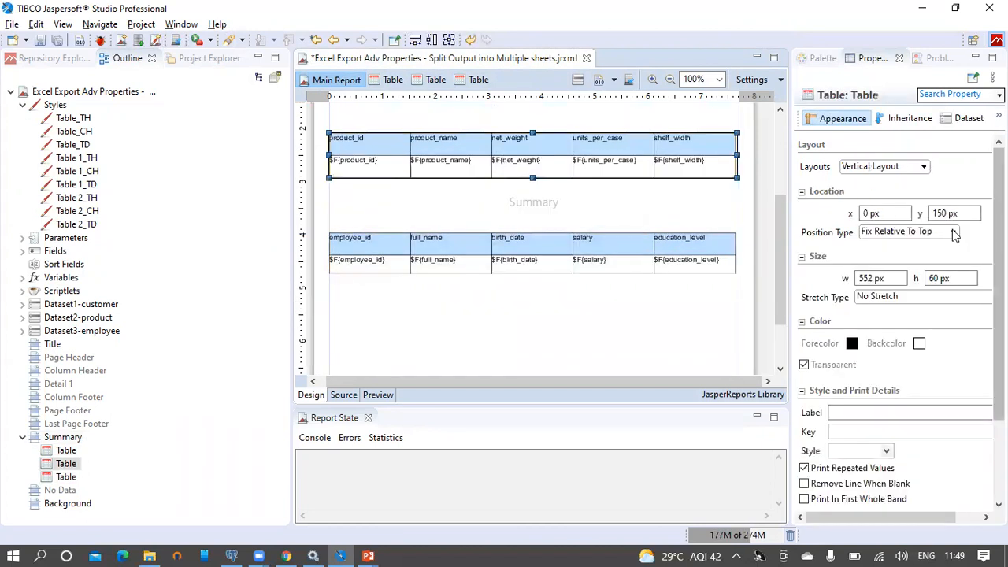
left_click(627, 263)
left_click(938, 278)
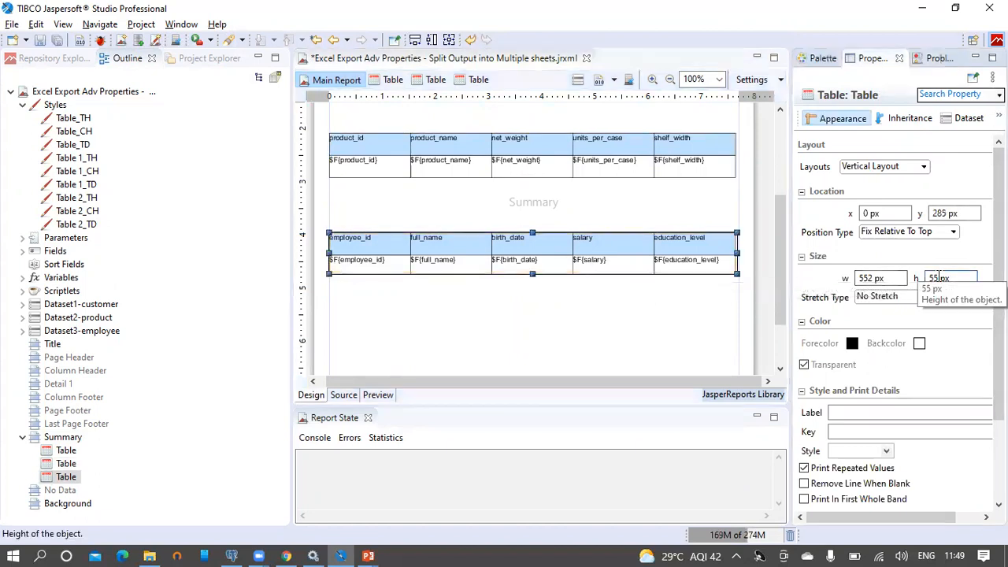
type("60")
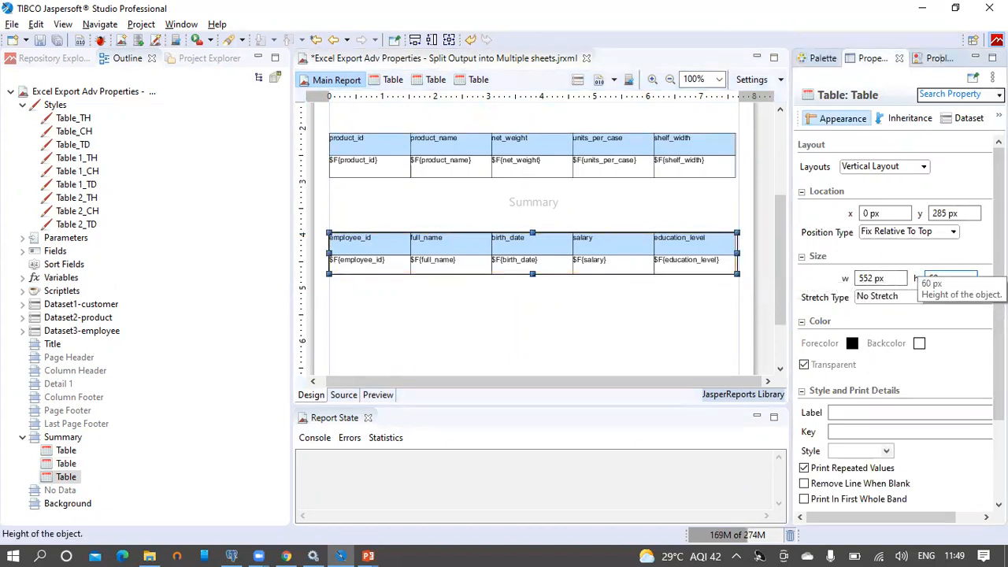
key("Return")
left_click(407, 182)
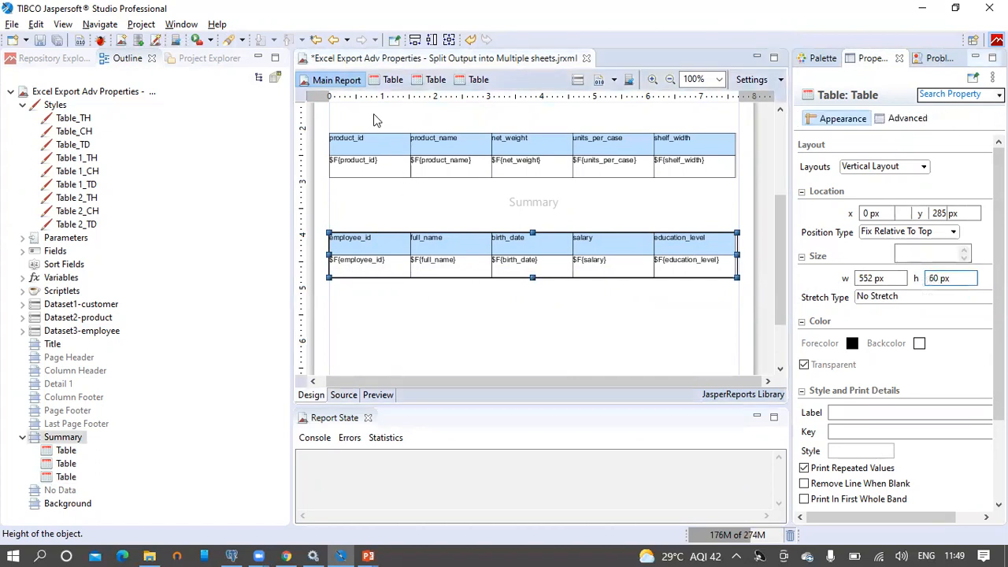
double_click(367, 57)
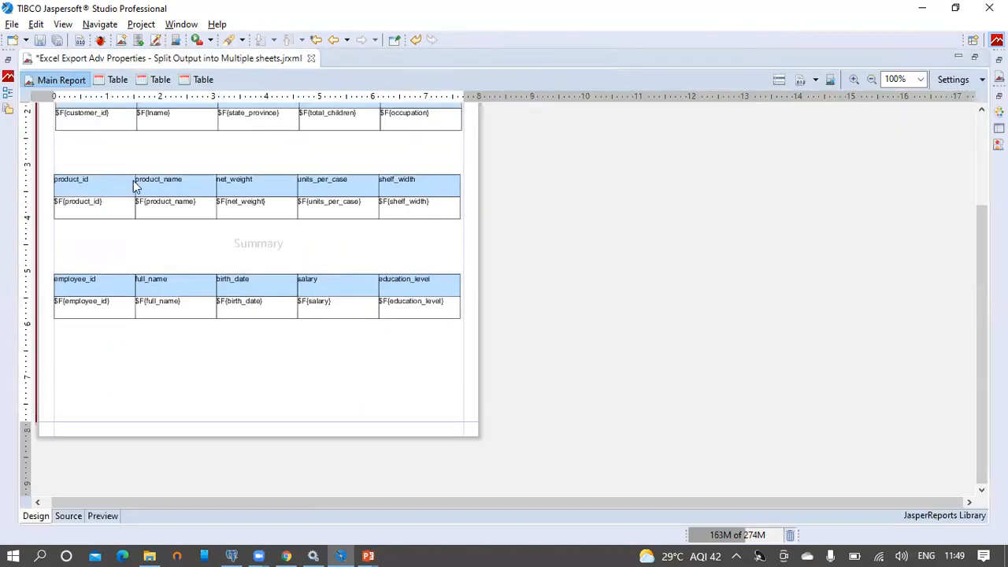
scroll(133, 181, "up", 3)
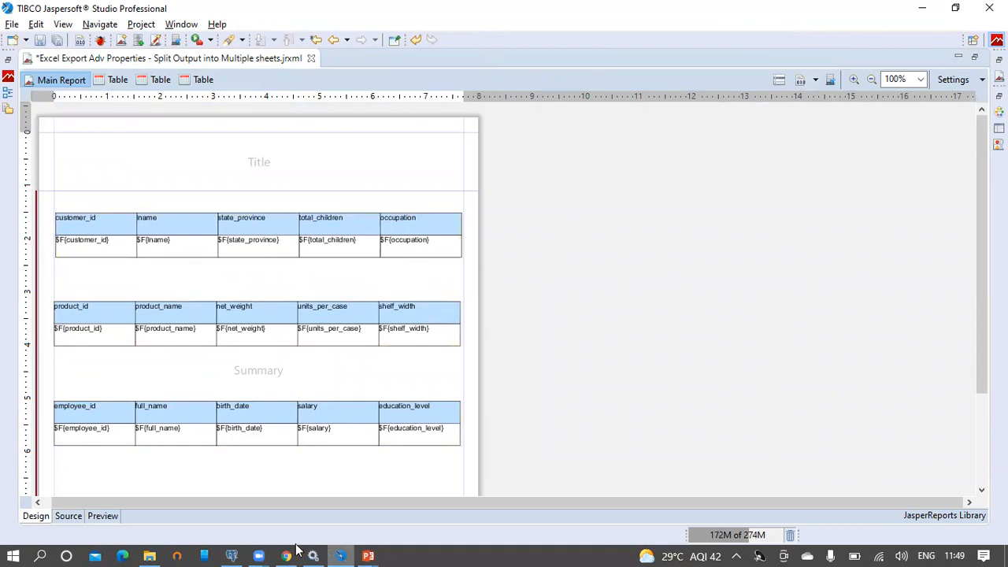
left_click(233, 554)
left_click(235, 552)
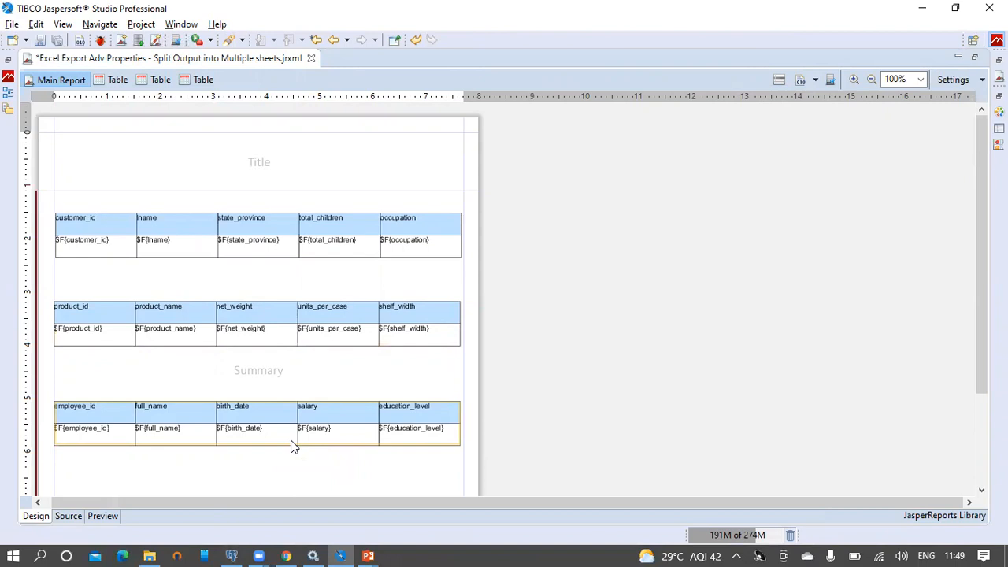
left_click(382, 234)
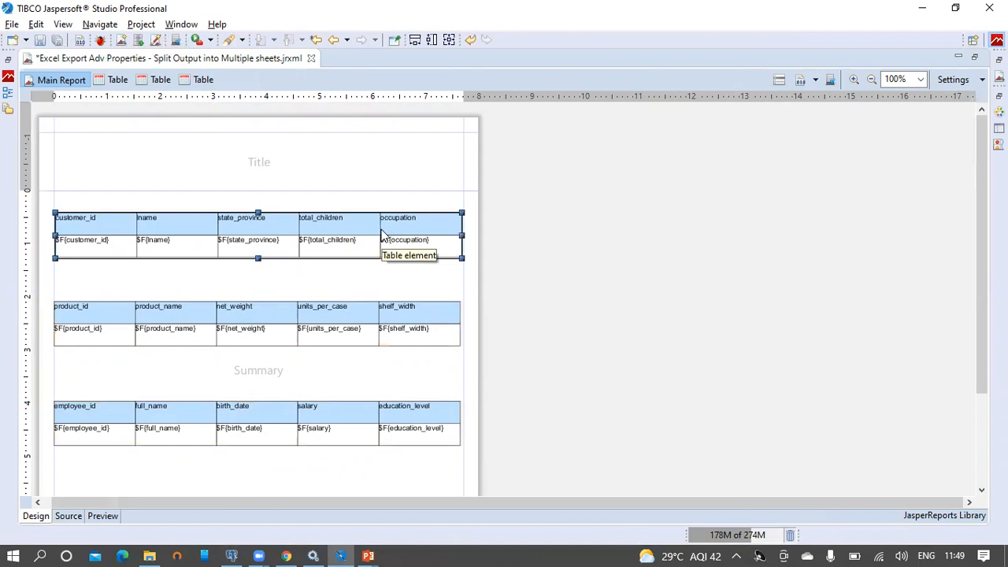
left_click(374, 283)
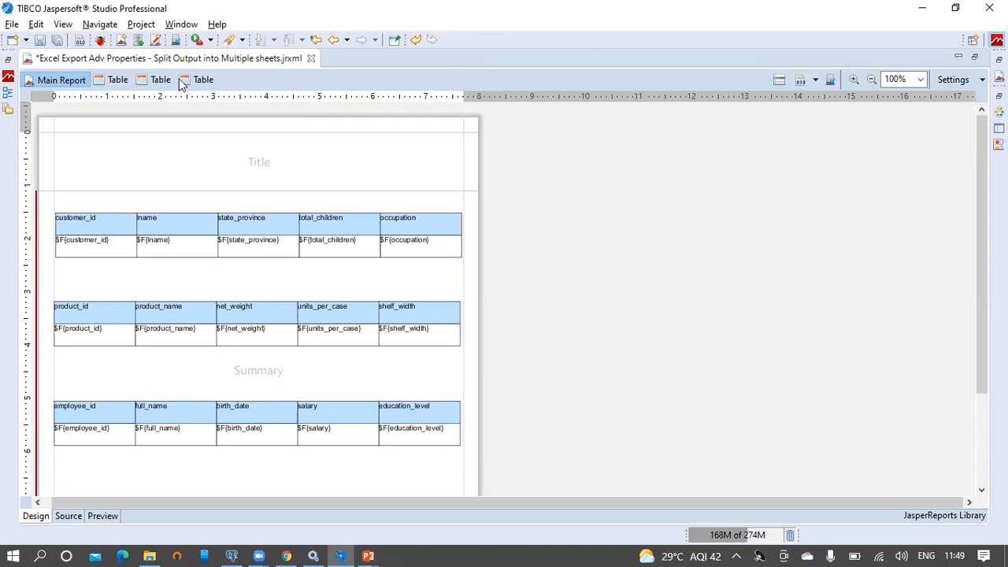
double_click(222, 57)
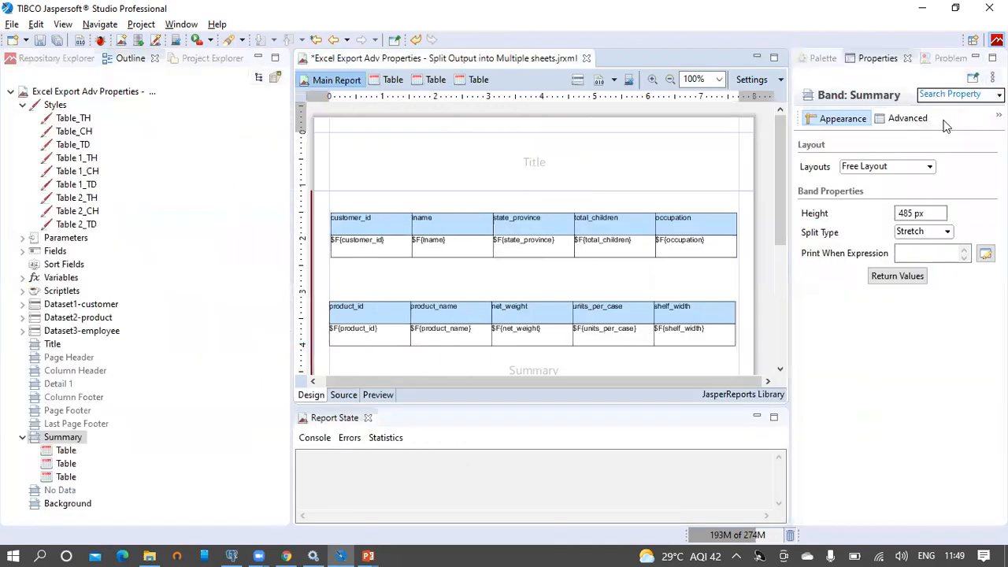
Place one Break below the customer table and another below the product table.
left_click(820, 58)
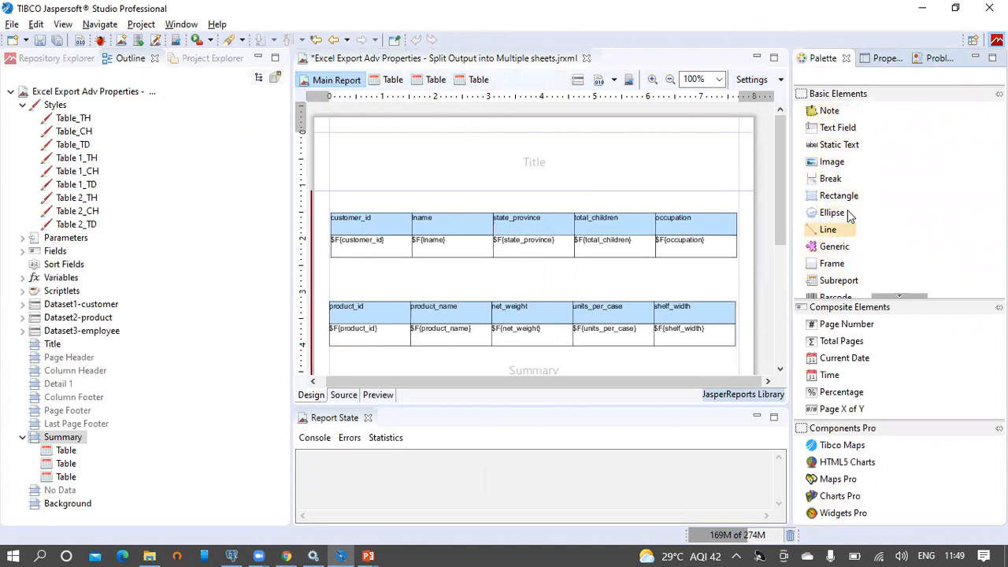
scroll(858, 147, "down", 2)
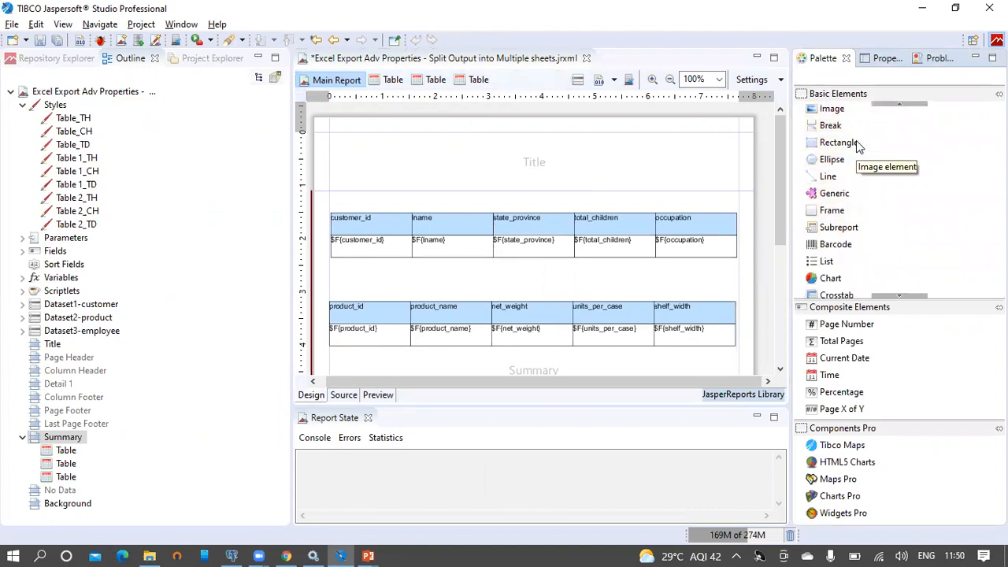
scroll(858, 147, "down", 3)
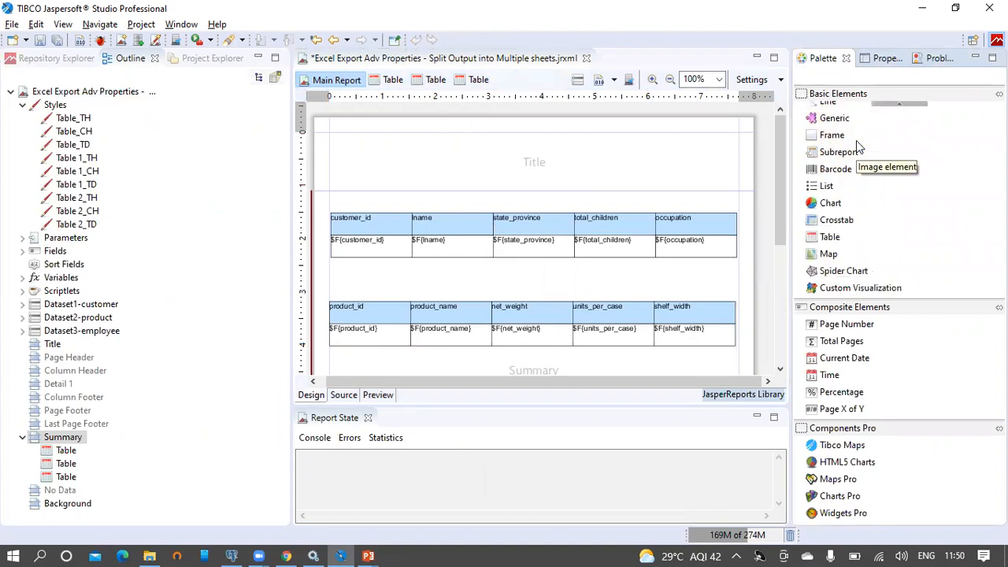
scroll(854, 153, "up", 5)
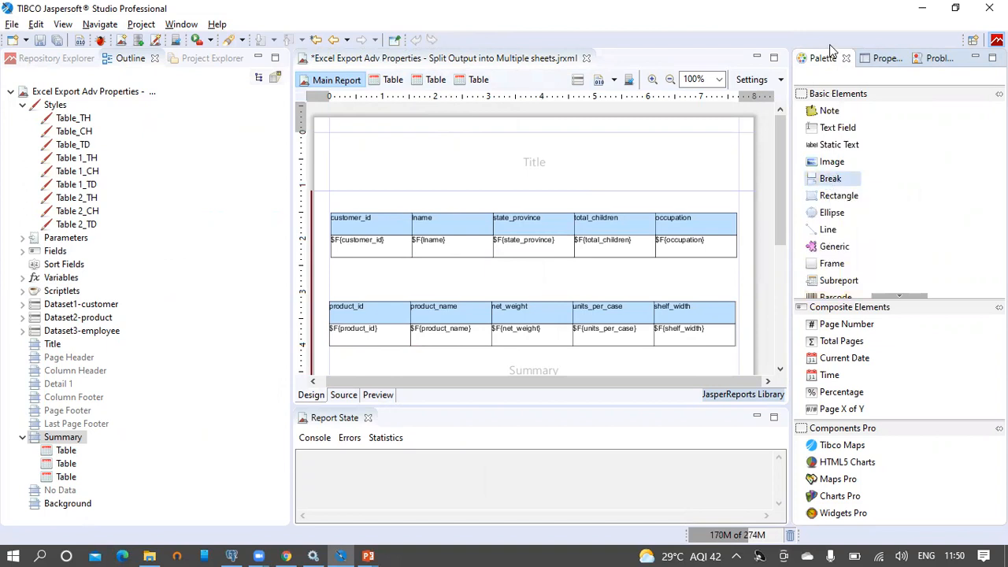
left_click_drag(834, 182, 331, 271)
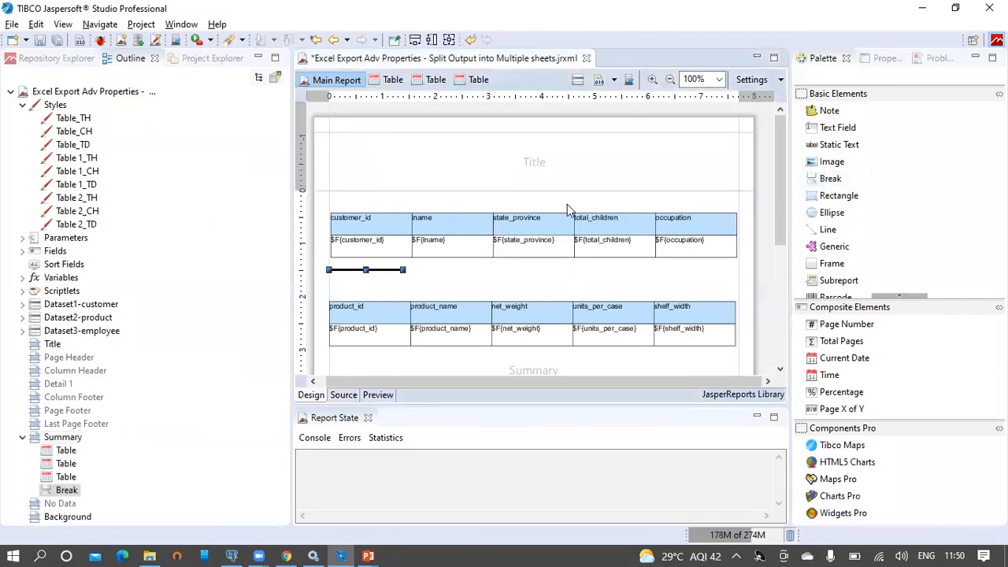
left_click_drag(837, 184, 607, 218)
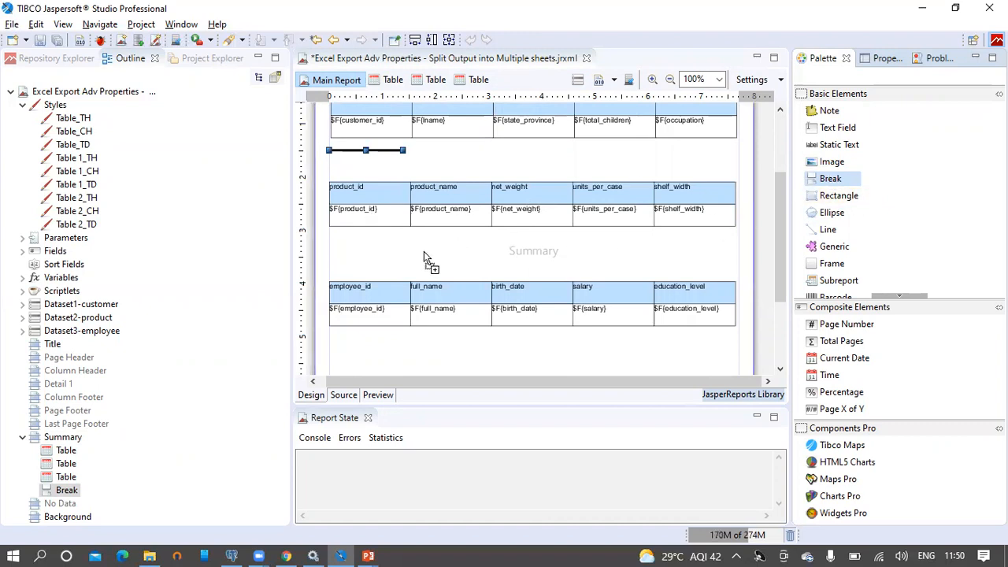
left_click(335, 250)
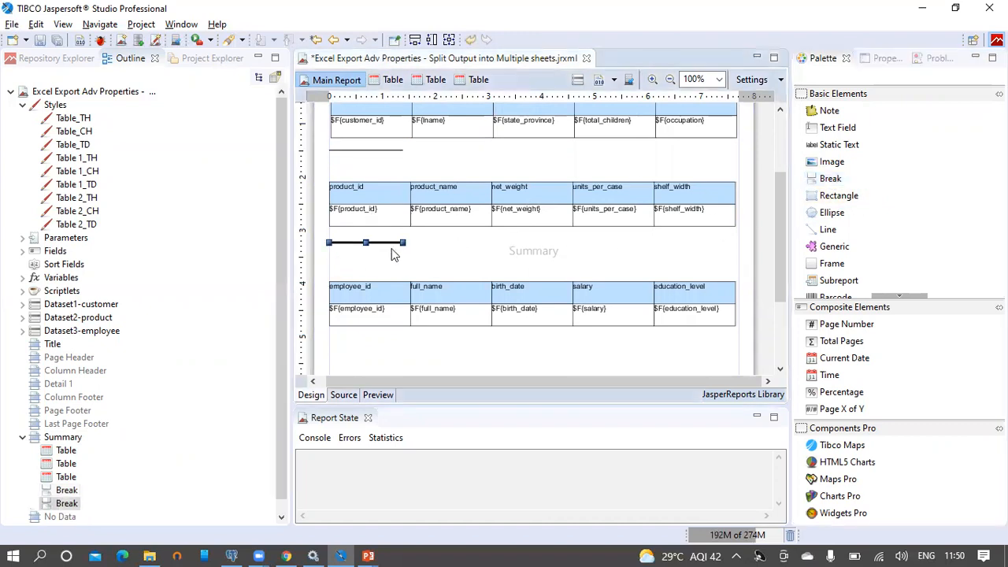
left_click(457, 251)
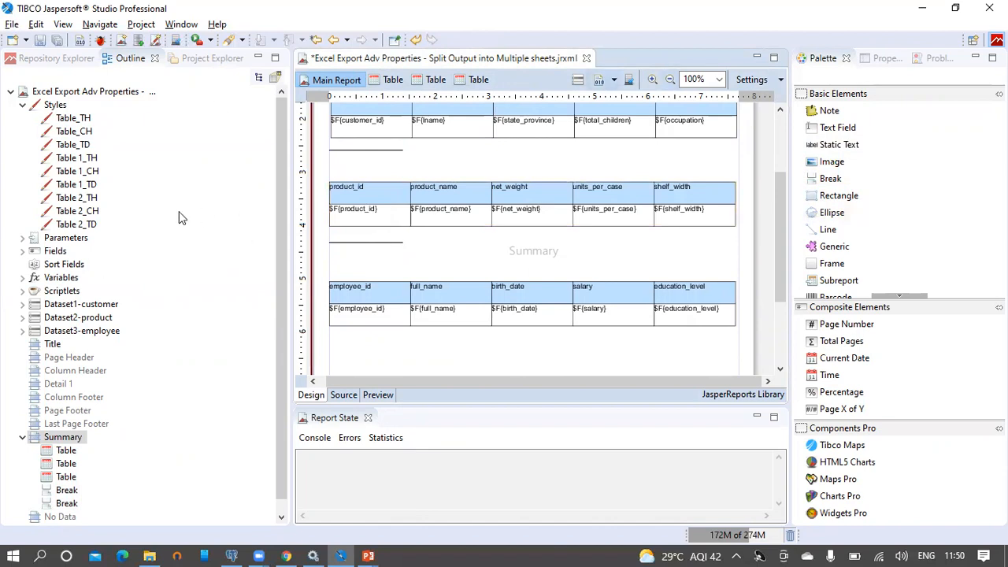
scroll(179, 211, "down", 1)
left_click(69, 478)
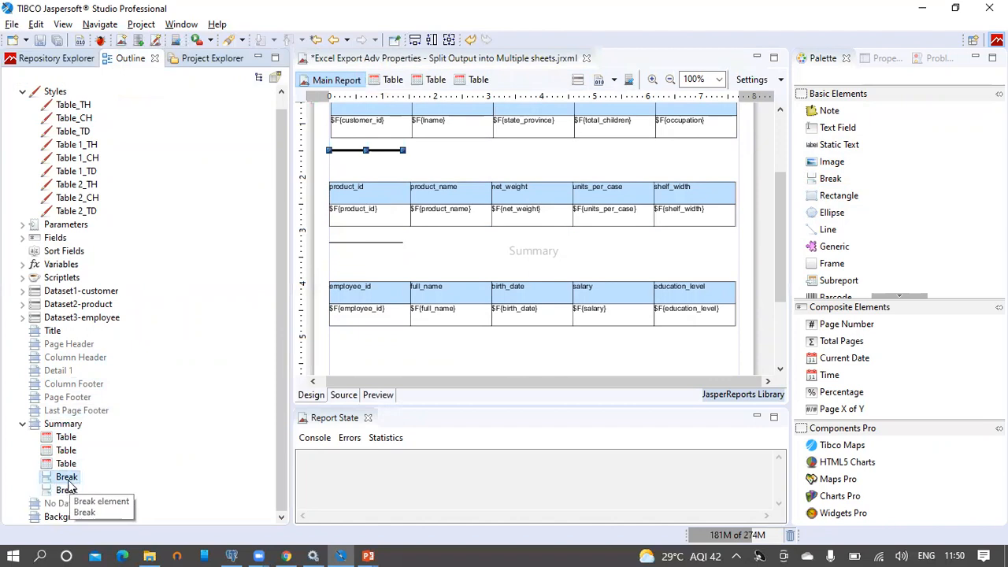
Inspect the first break's settings and confirm its type remains Page.
left_click(881, 59)
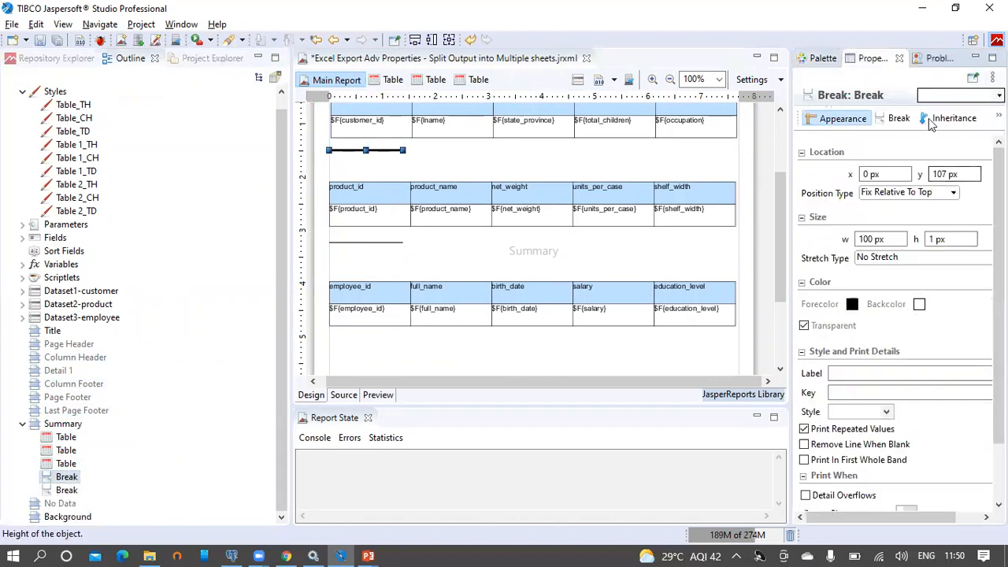
left_click_drag(788, 145, 646, 148)
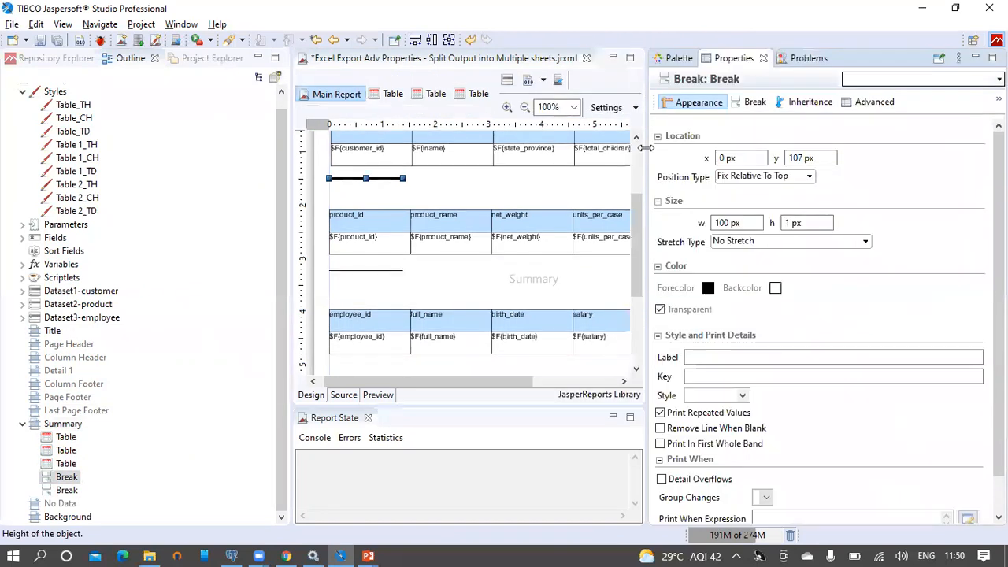
left_click(752, 102)
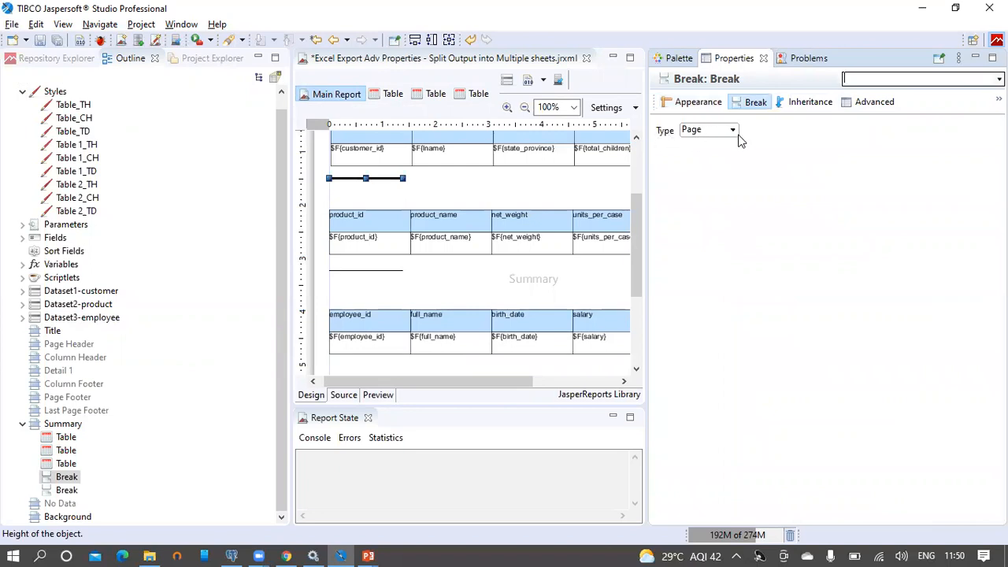
left_click(733, 132)
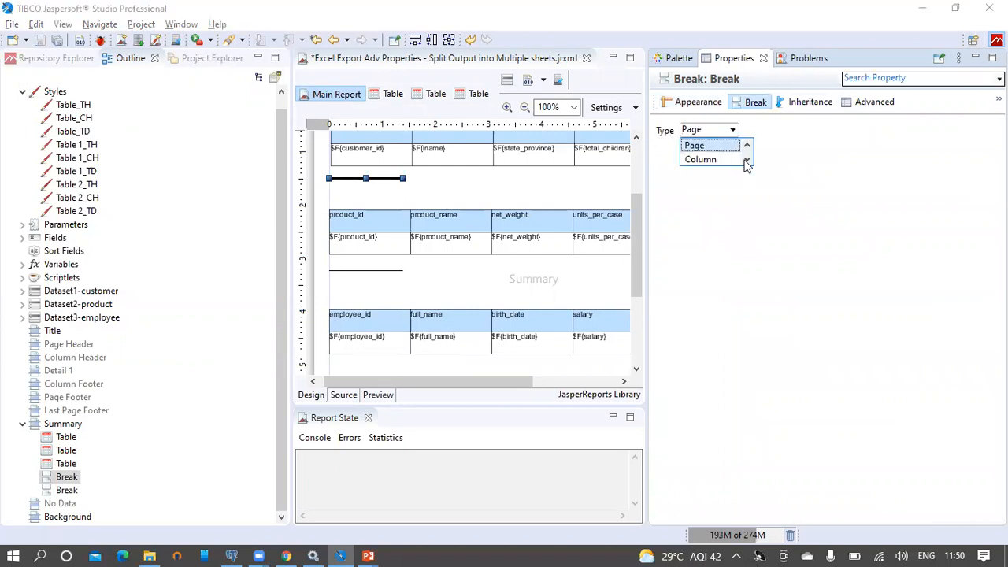
left_click(746, 160)
left_click(747, 146)
left_click(772, 131)
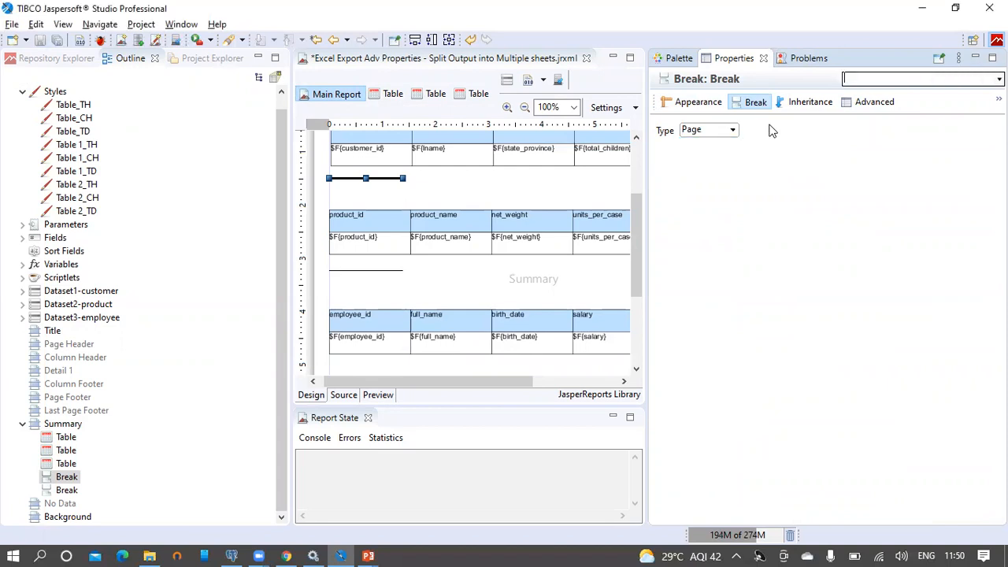
left_click_drag(644, 163, 798, 162)
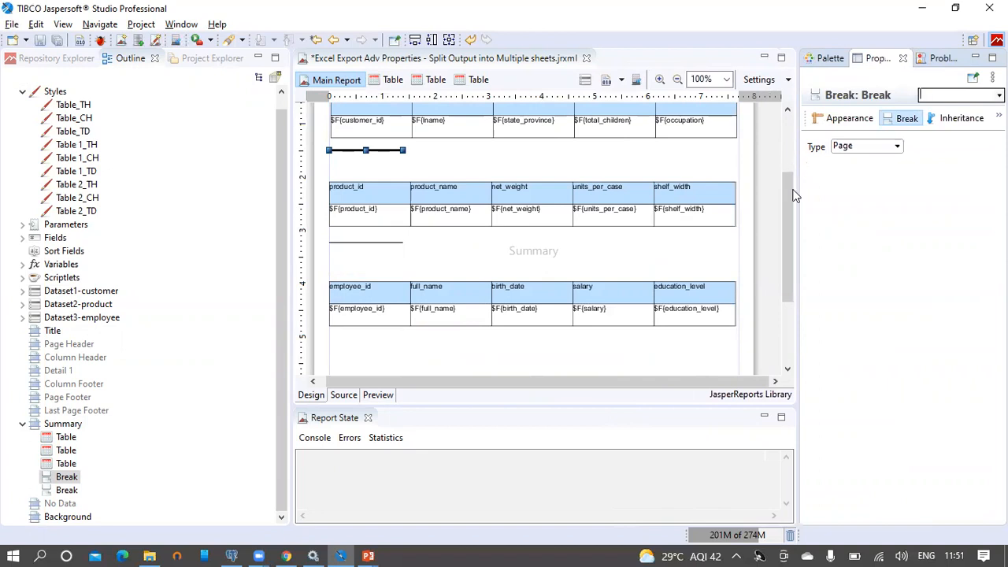
left_click_drag(786, 216, 785, 194)
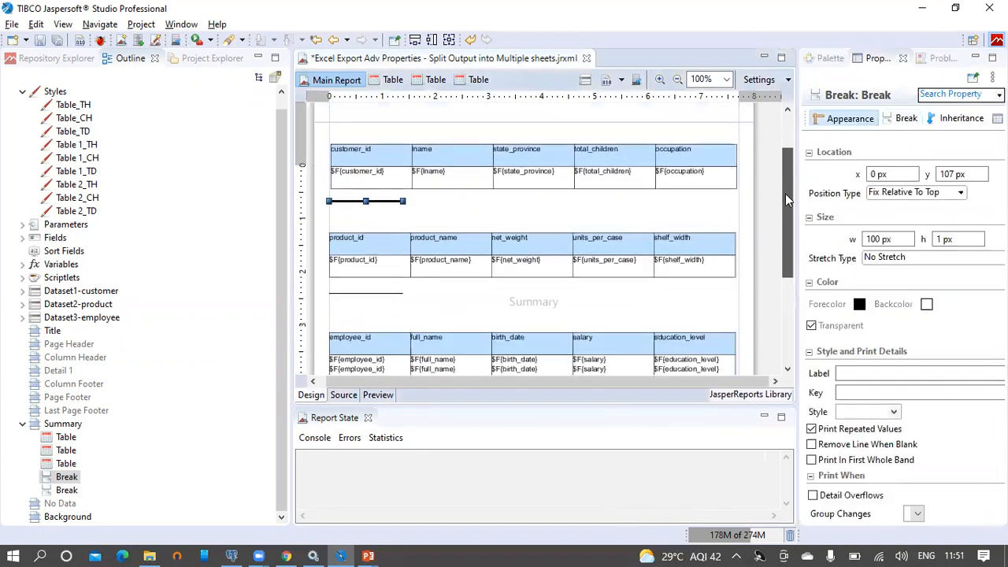
left_click(685, 214)
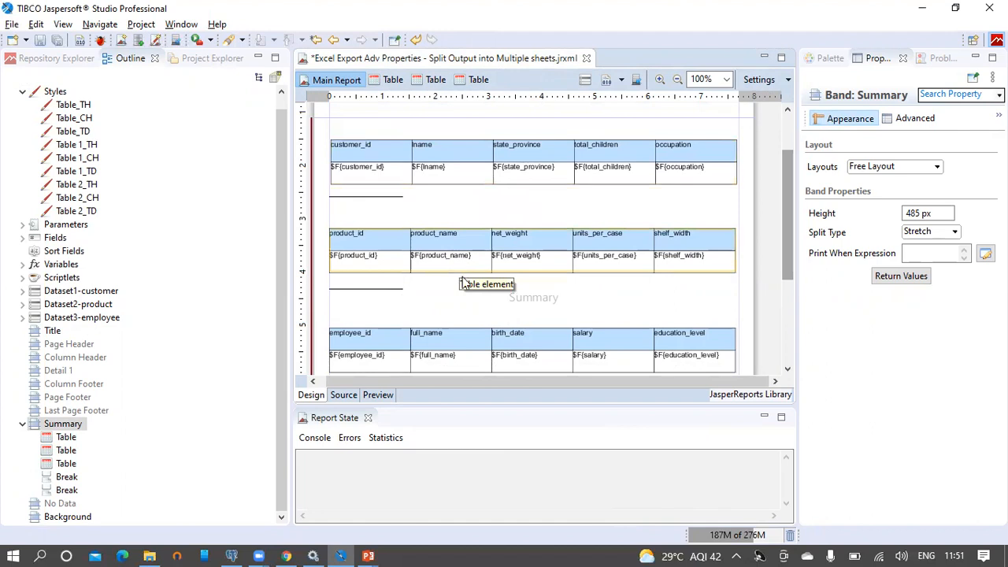
scroll(492, 327, "down", 1)
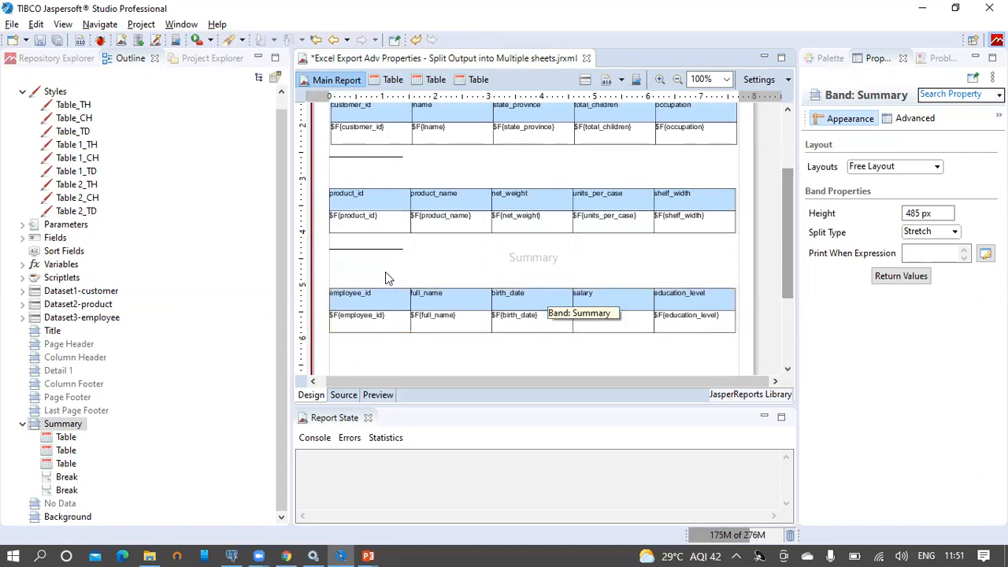
left_click(376, 163)
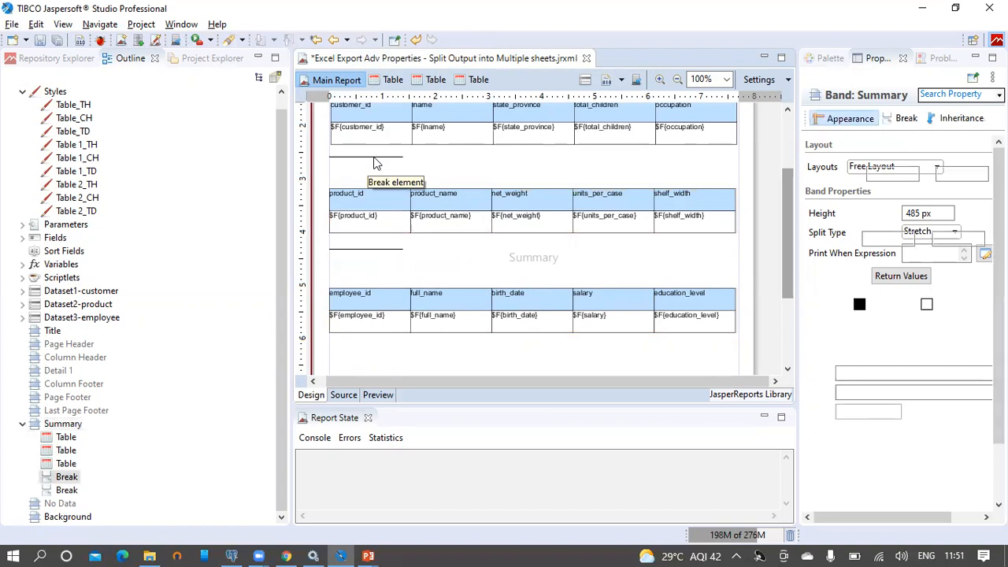
left_click_drag(277, 162, 277, 136)
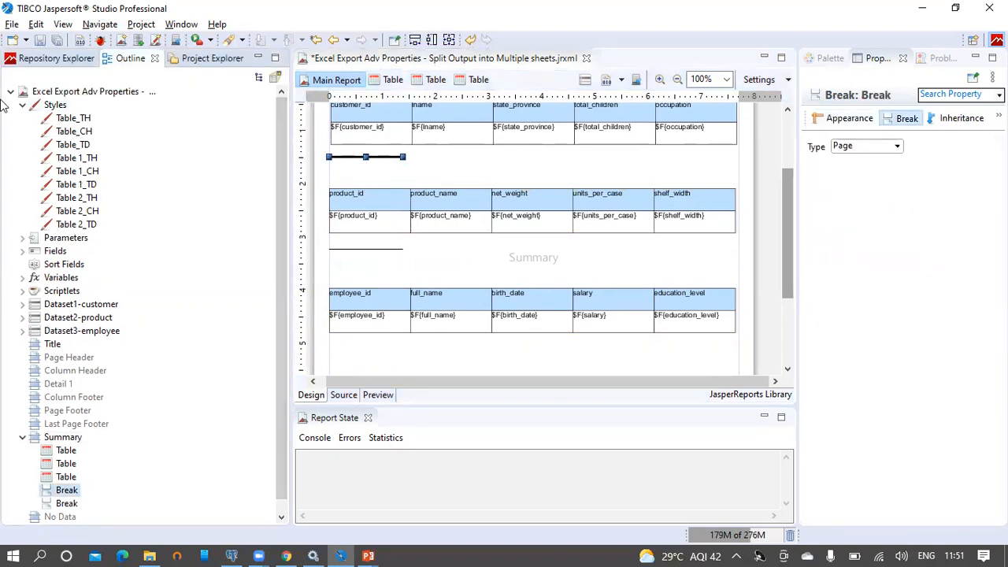
Open the report-level custom properties editor from Advanced properties and maximize it.
left_click(112, 94)
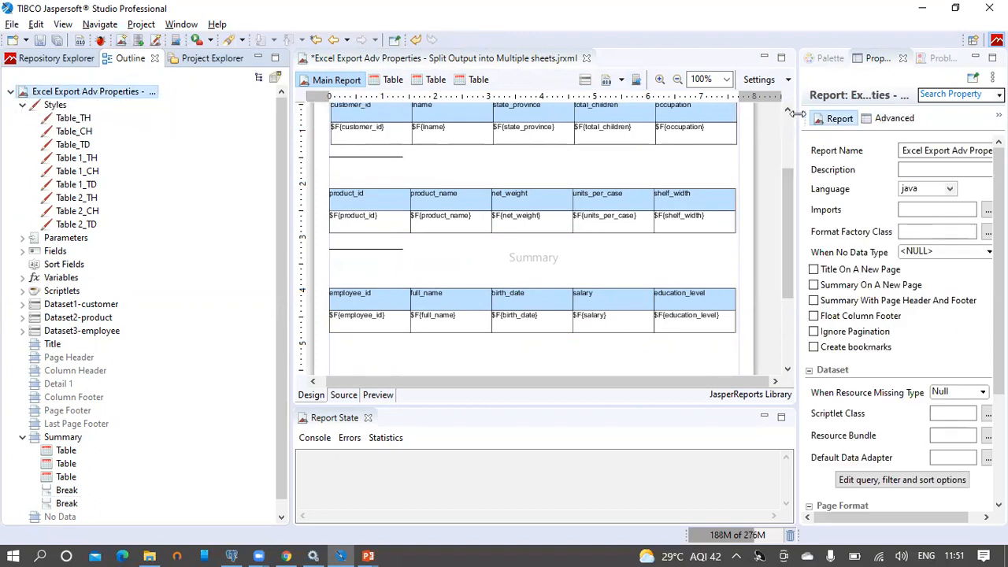
left_click_drag(797, 114, 567, 111)
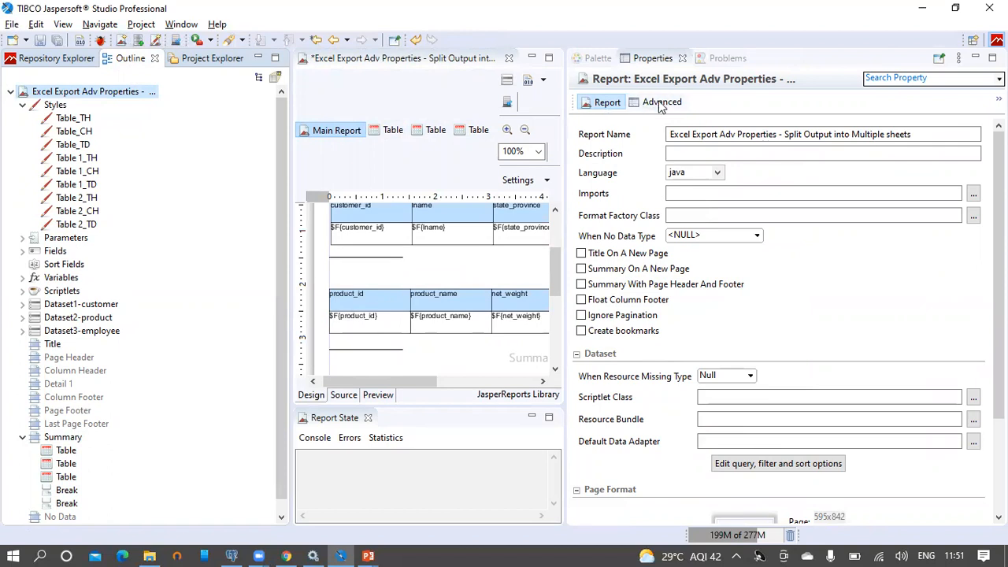
left_click(669, 104)
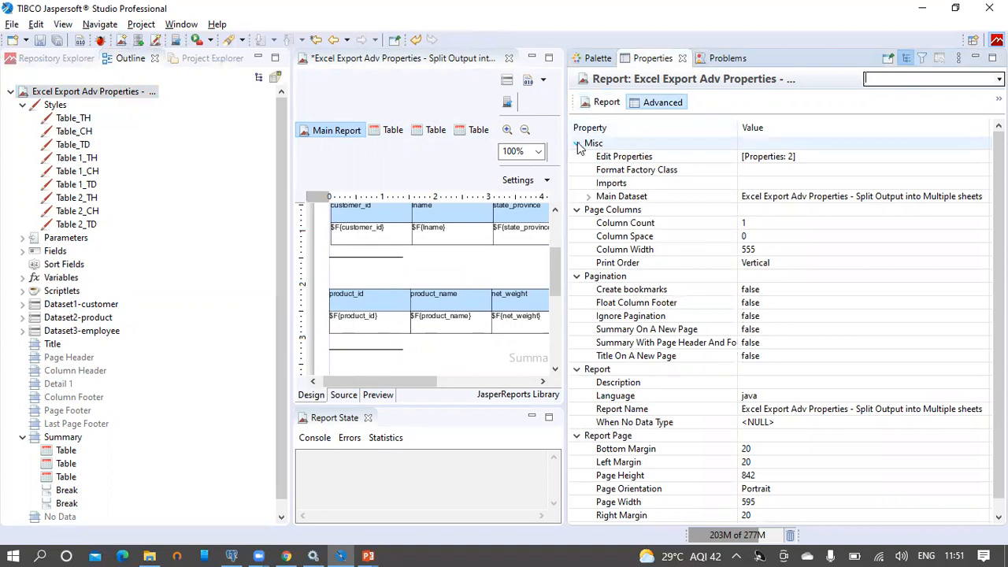
left_click(622, 159)
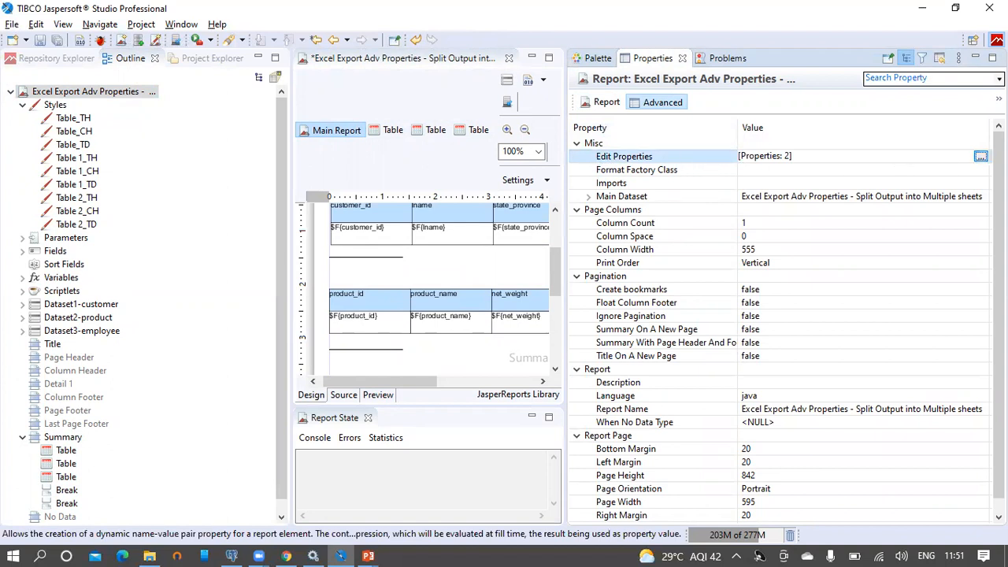
left_click(980, 156)
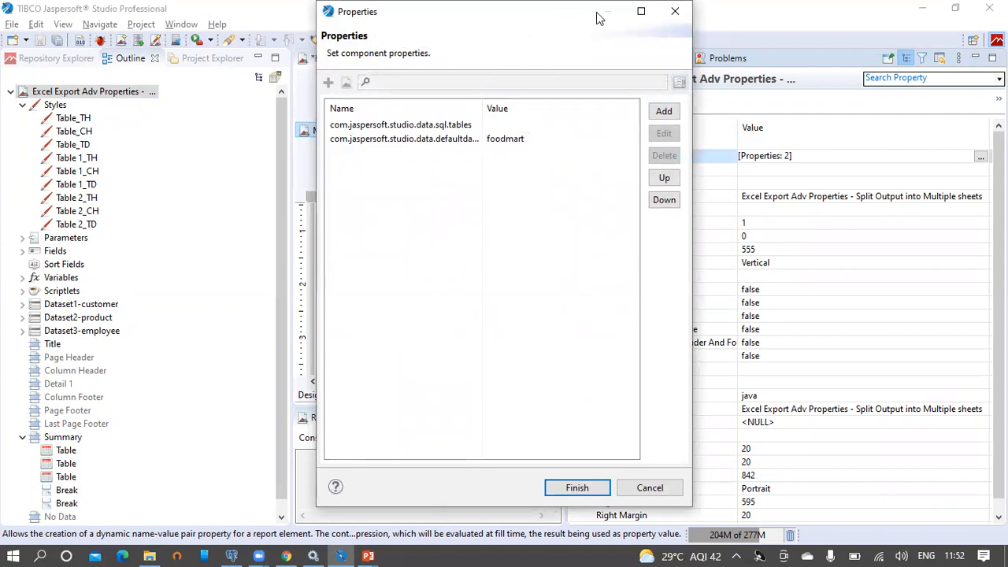
left_click(642, 12)
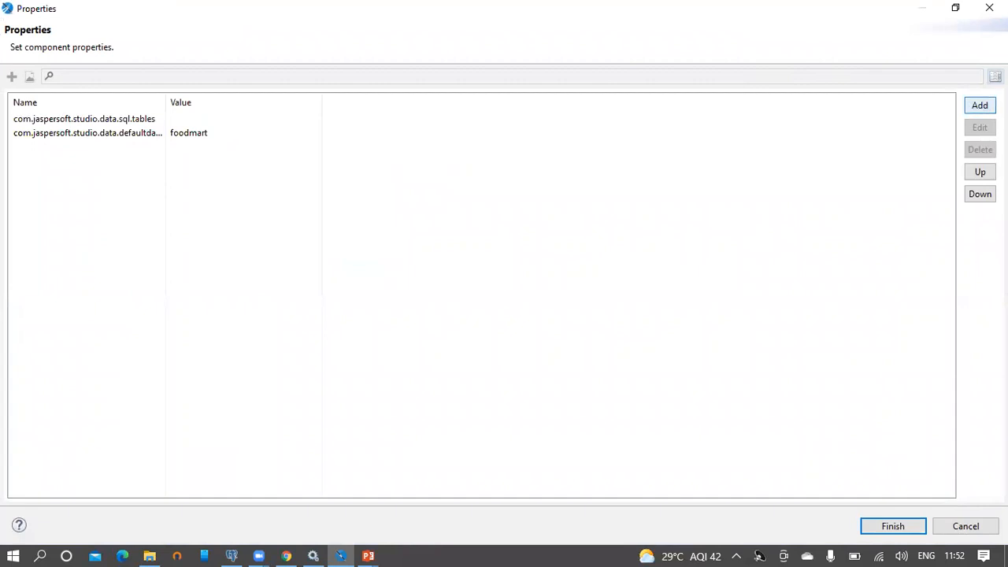
left_click(368, 556)
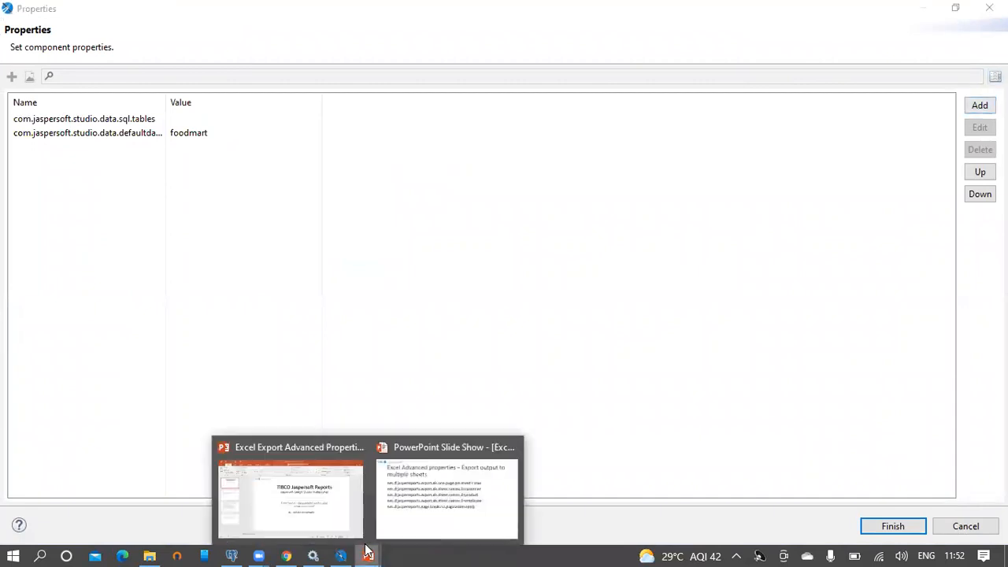
Exit the PowerPoint slide show and display slide 3's Excel multi-sheet export properties.
left_click(432, 488)
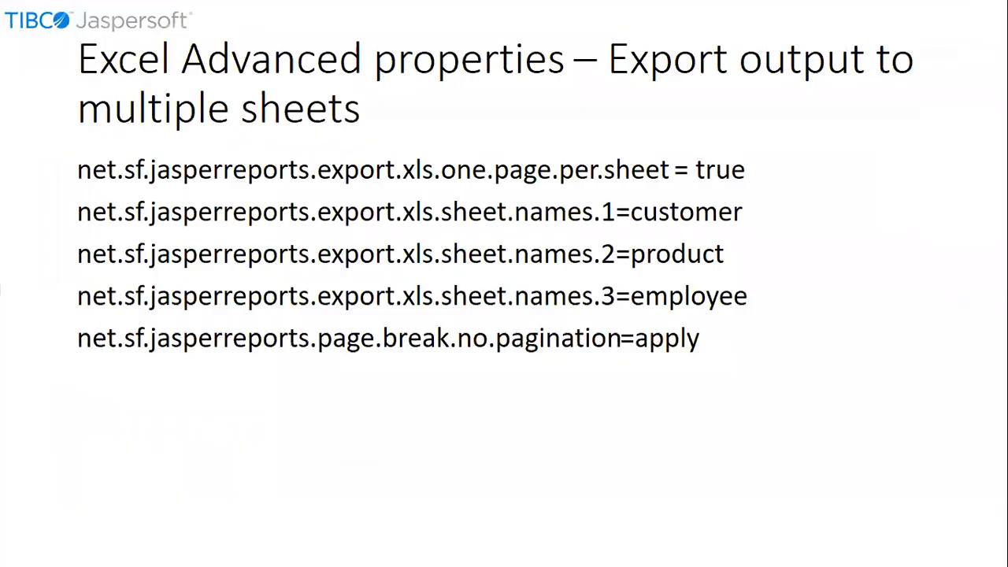
left_click(415, 181)
key("Escape")
left_click(55, 329)
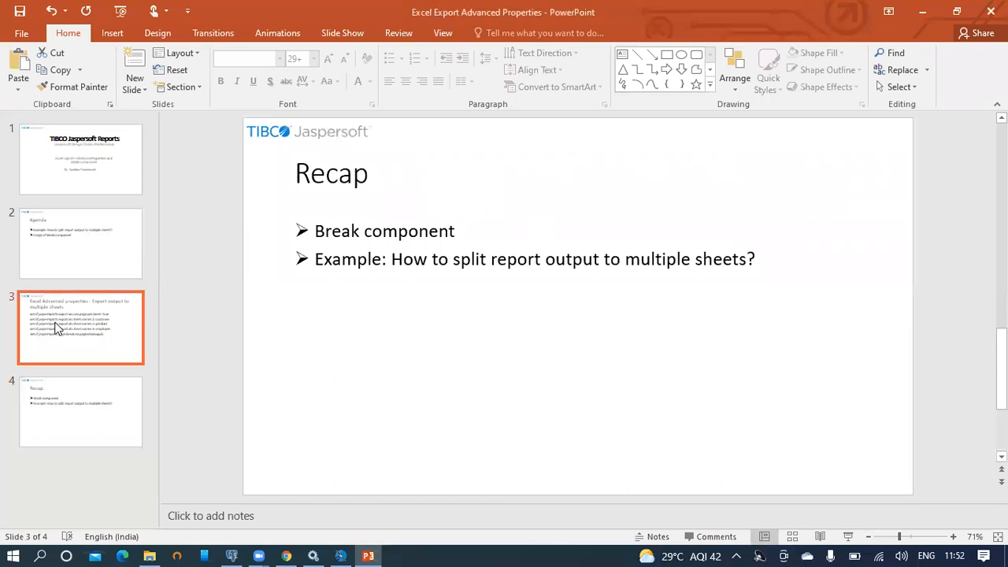
left_click(683, 231)
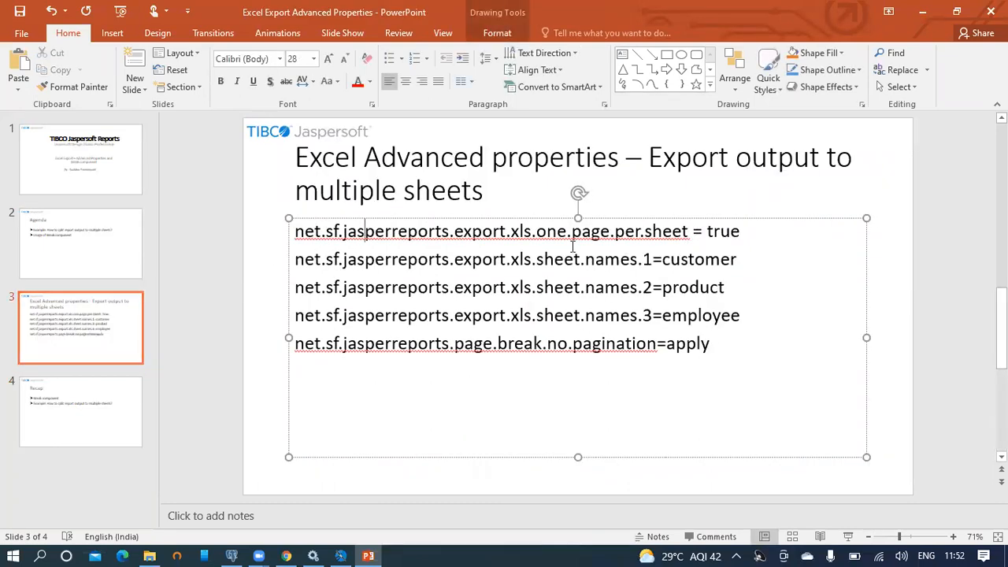
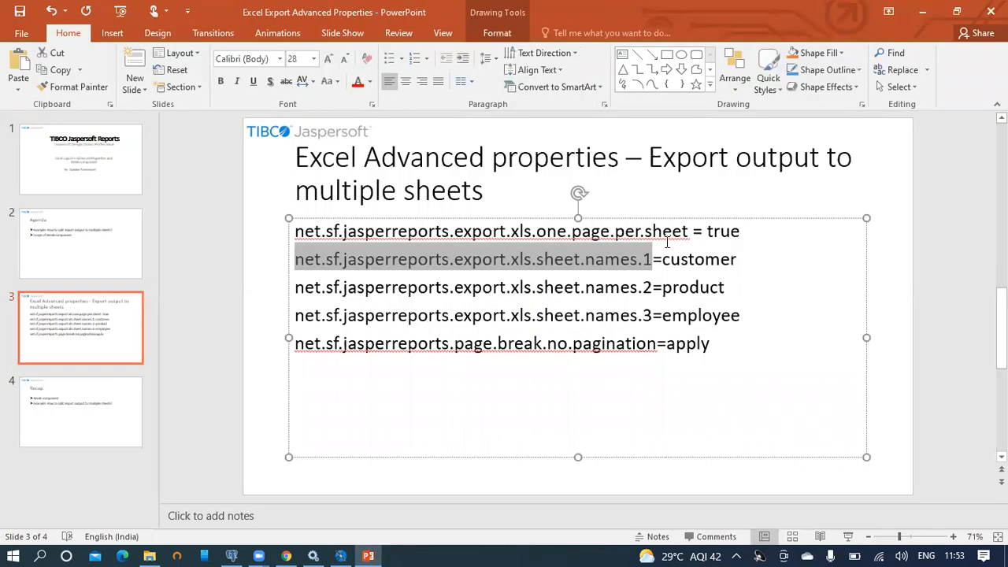
Add the sheet.names.1 property with the value customer.
left_click_drag(663, 241, 703, 268)
left_click(702, 260)
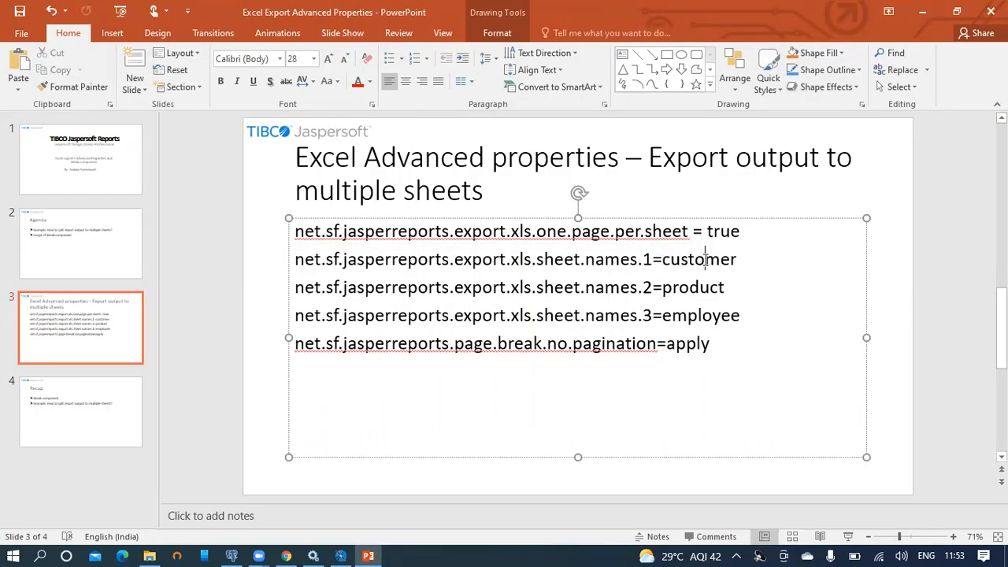
triple_click(727, 260)
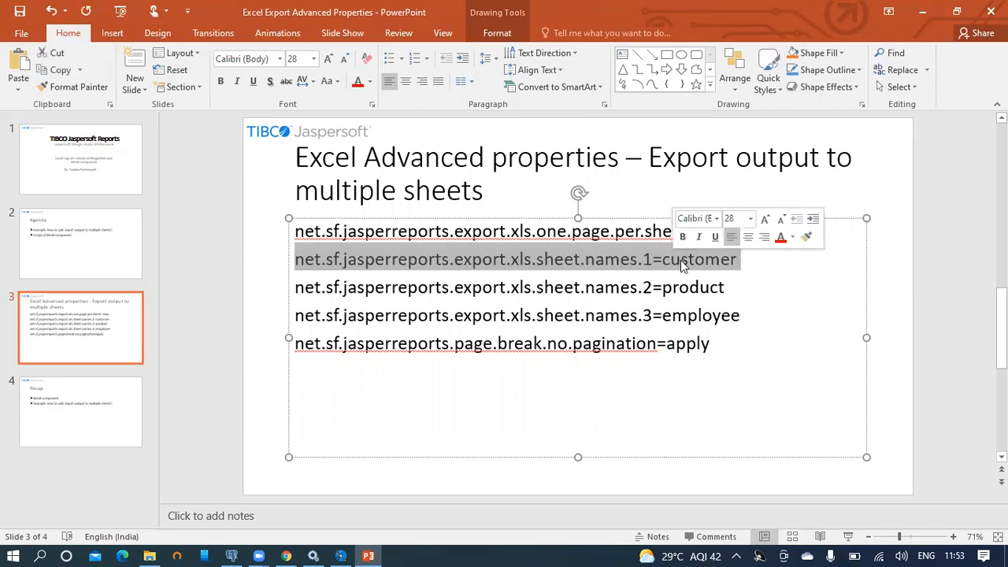
left_click(681, 260)
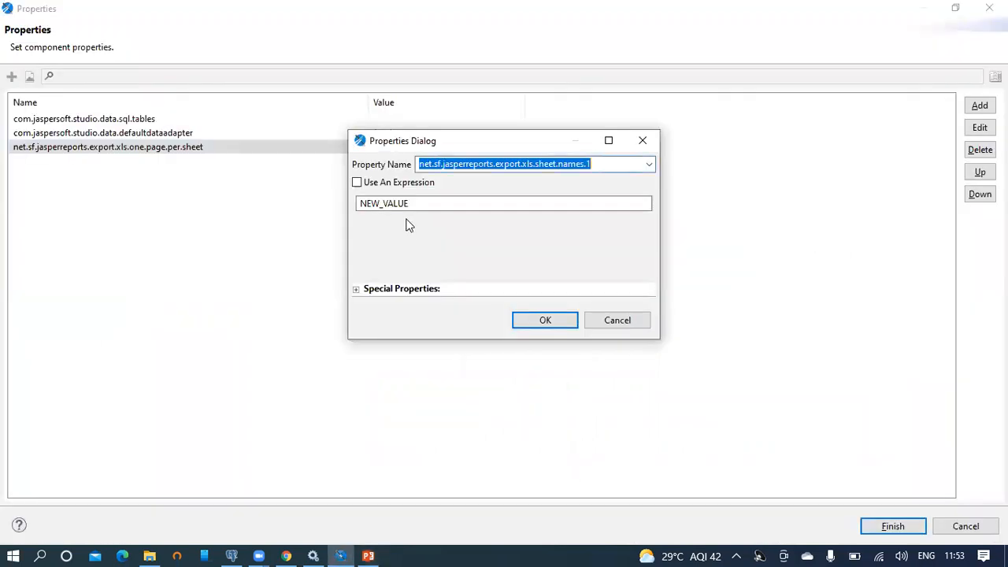
key("Tab")
type("customer")
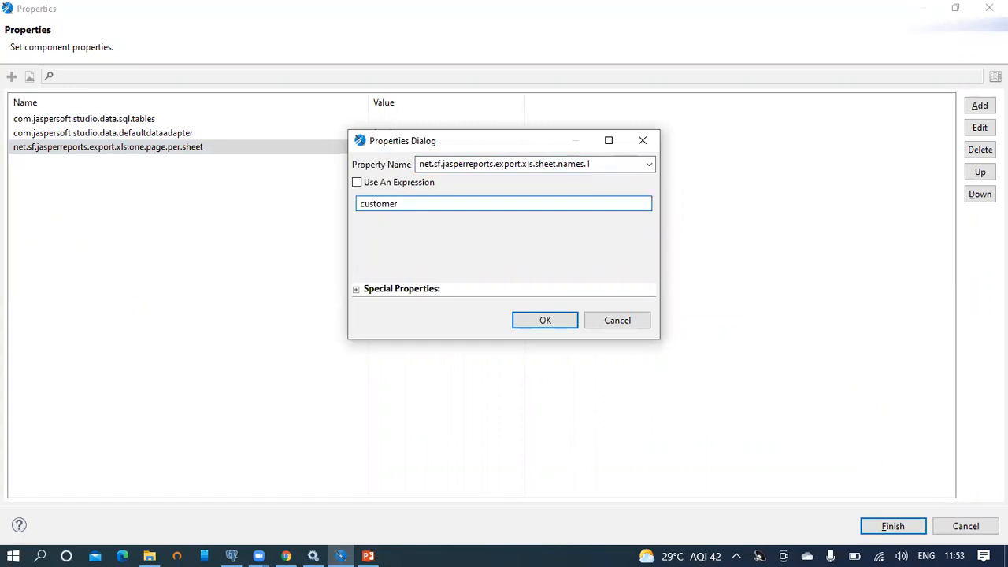
left_click(543, 323)
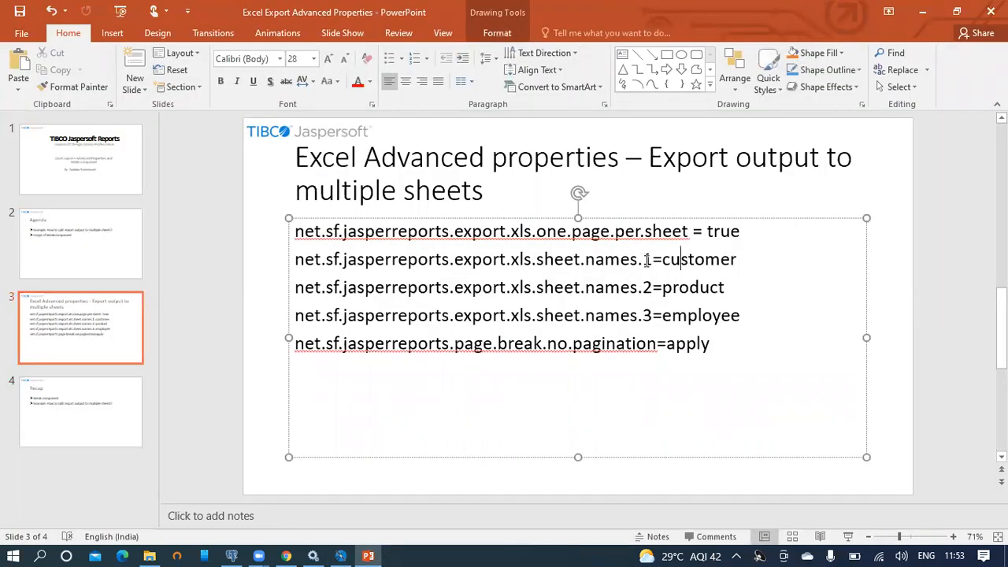
Add the sheet.names.2 property with the value product.
left_click_drag(653, 287, 293, 297)
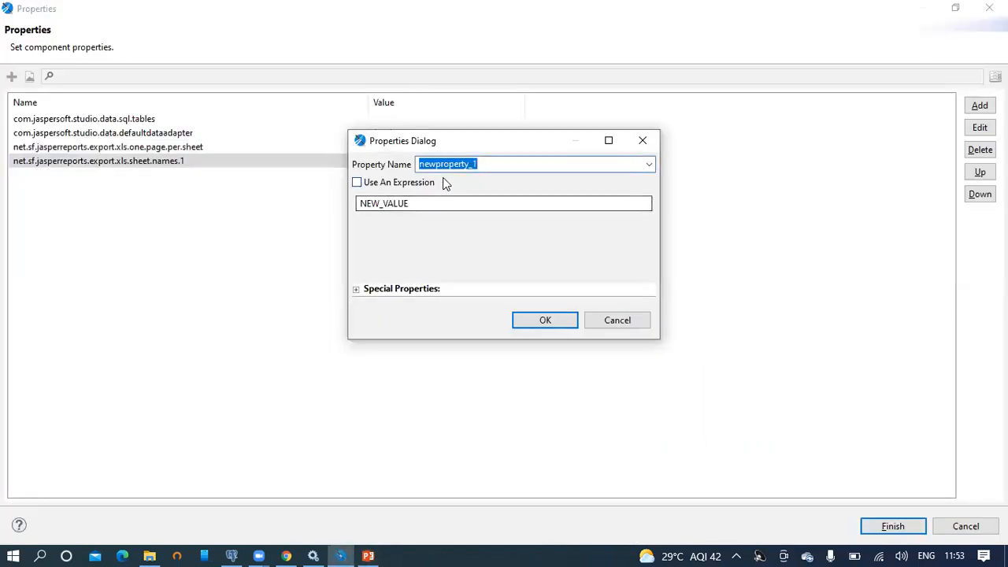
type("net.sf.jasperreports.export.xls.sheet.names.2")
left_click_drag(435, 210, 266, 220)
type("product")
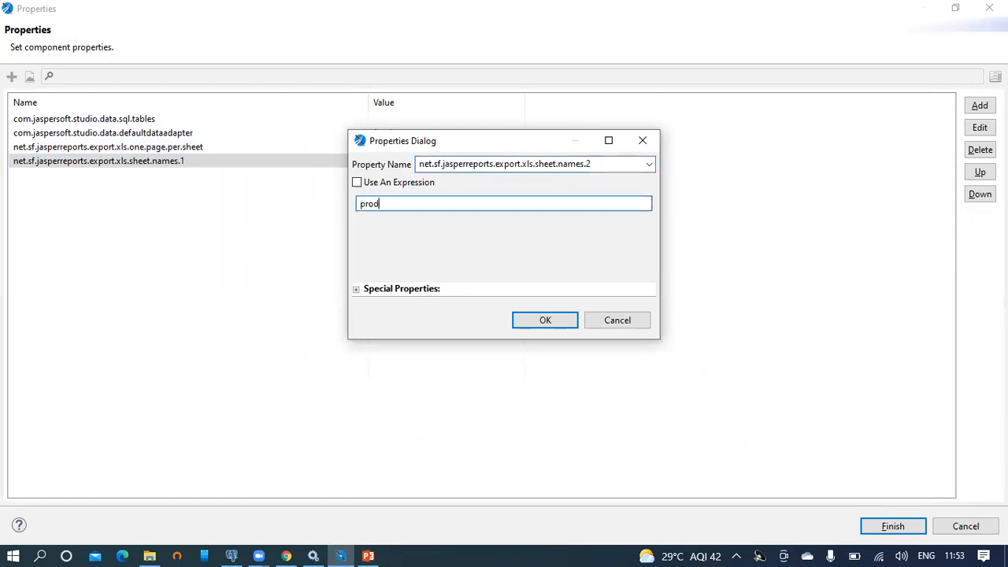
left_click(545, 320)
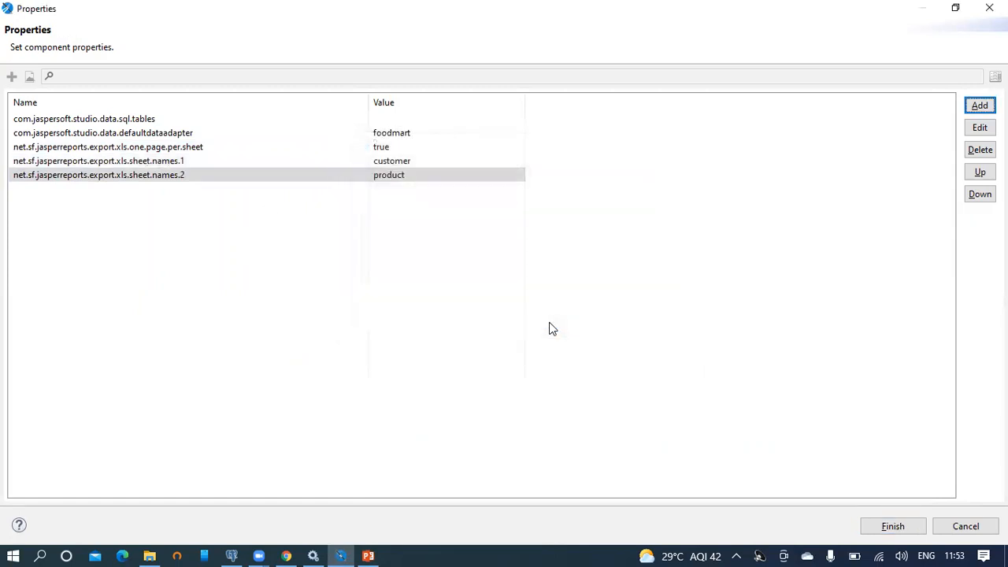
Add the sheet.names.3 property with the value employee.
key("alt+Tab")
left_click_drag(653, 317, 298, 331)
key("ctrl+c")
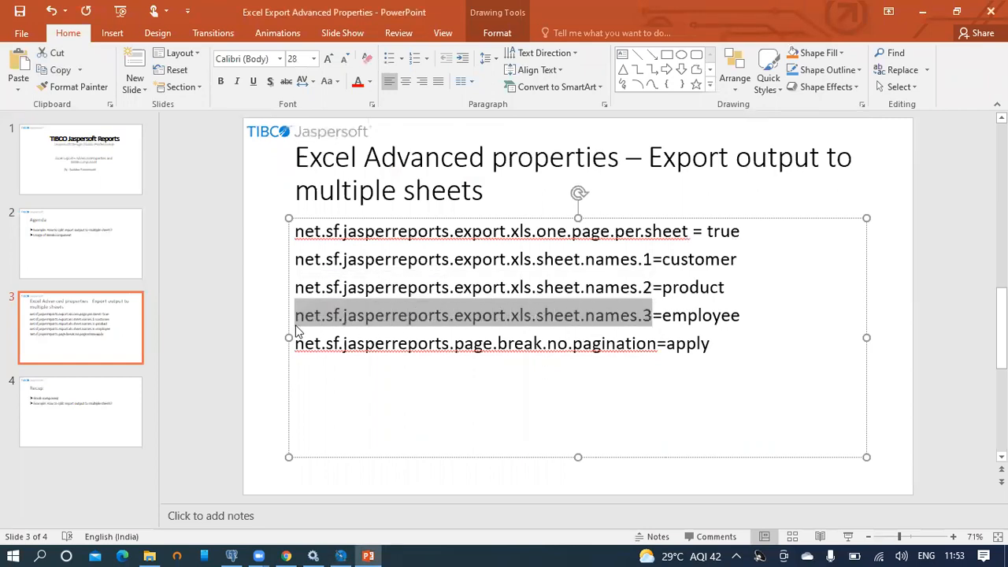
key("alt+Tab")
key("Return")
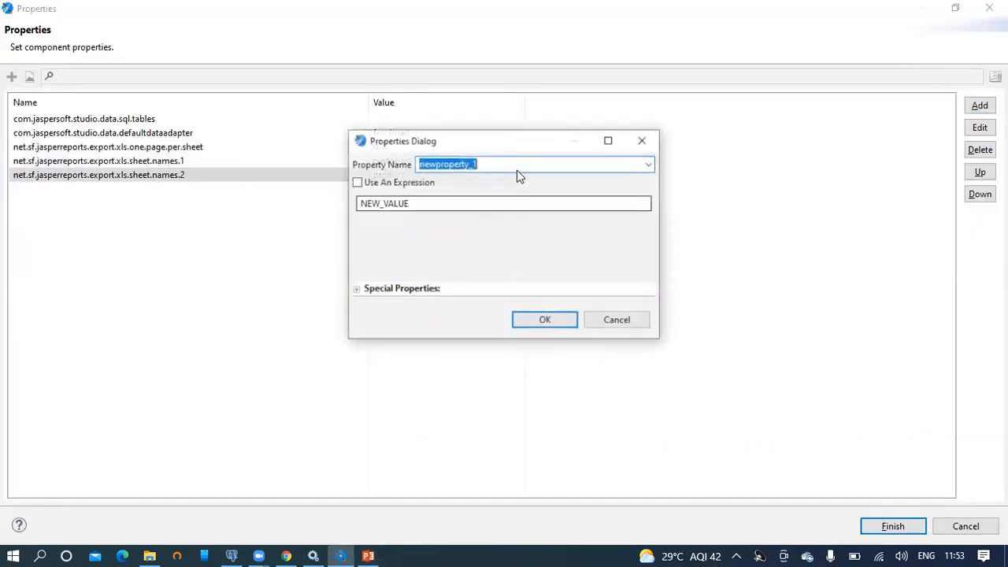
key("ctrl+v")
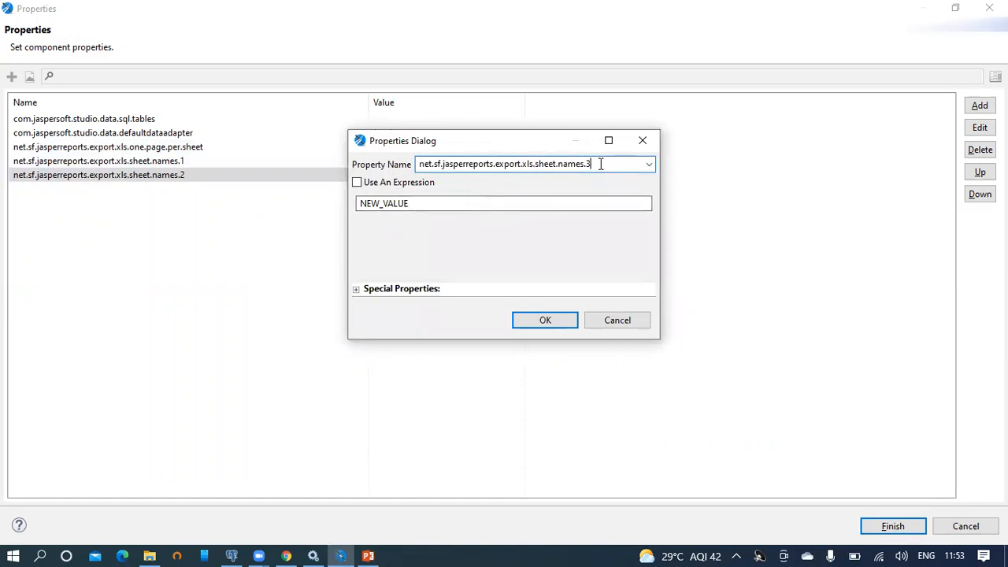
left_click_drag(502, 203, 308, 204)
type("customer")
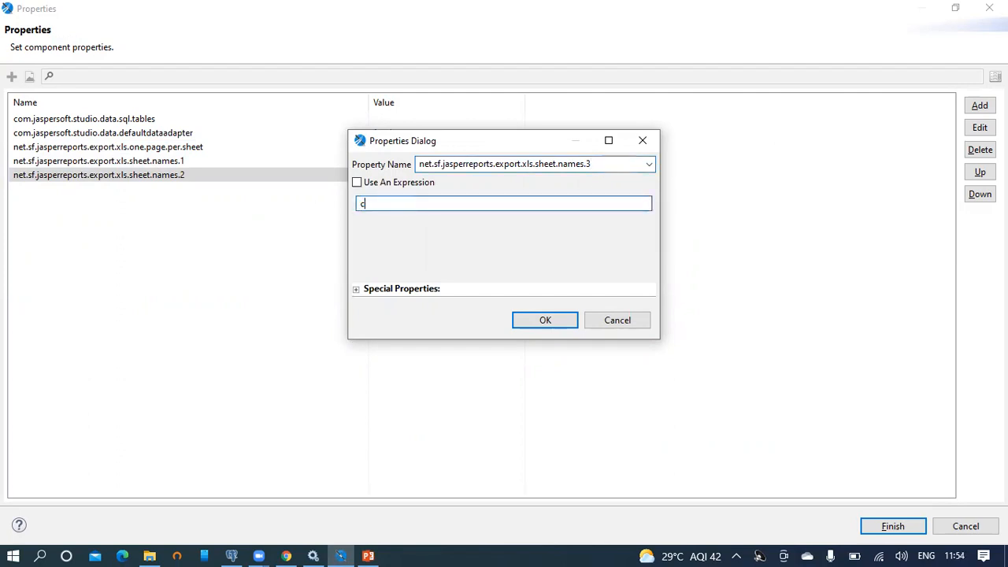
key("BackSpace")
key("BackSpace")
key("BackSpace")
key("BackSpace")
key("BackSpace")
key("BackSpace")
key("BackSpace")
key("BackSpace")
type("employee")
left_click(543, 319)
Copy the page.break.no.pagination property name from the slide.
key("alt+Tab")
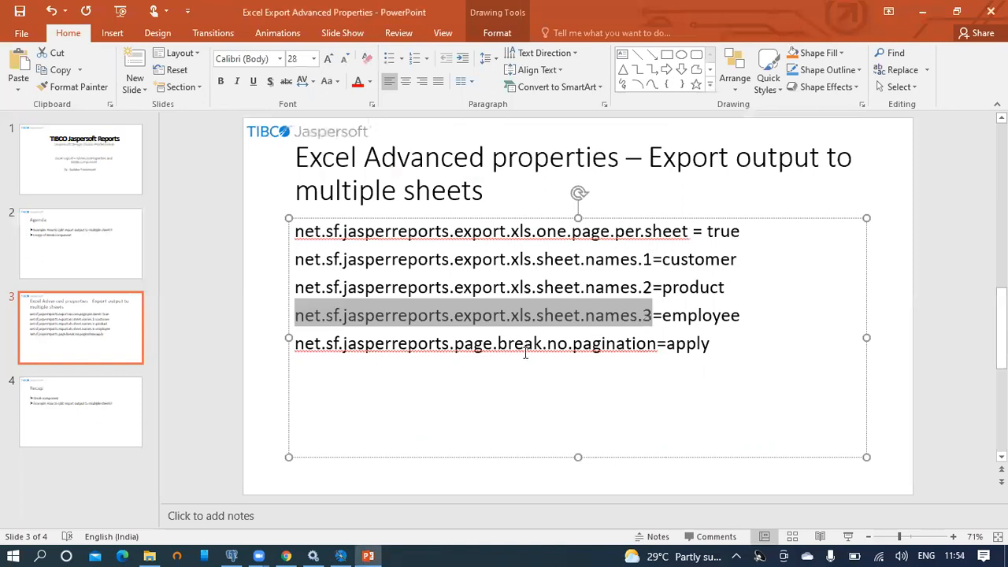
left_click_drag(657, 344, 300, 347)
key("ctrl+c")
key("alt+Tab")
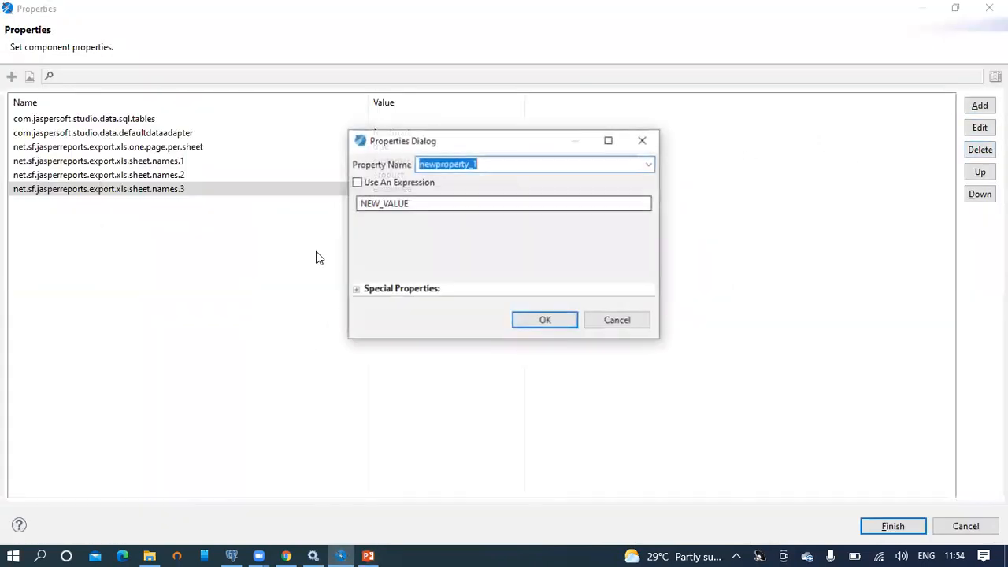
Paste net.sf.jasperreports.page.break.no.pagination into the new property's name field.
left_click_drag(463, 204, 327, 207)
key("ctrl+v")
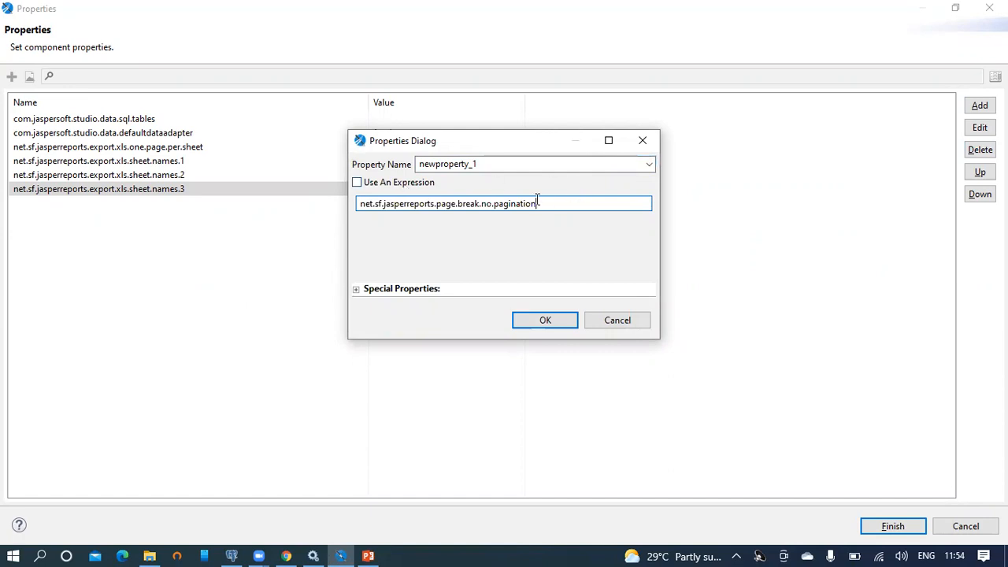
left_click_drag(496, 164, 424, 165)
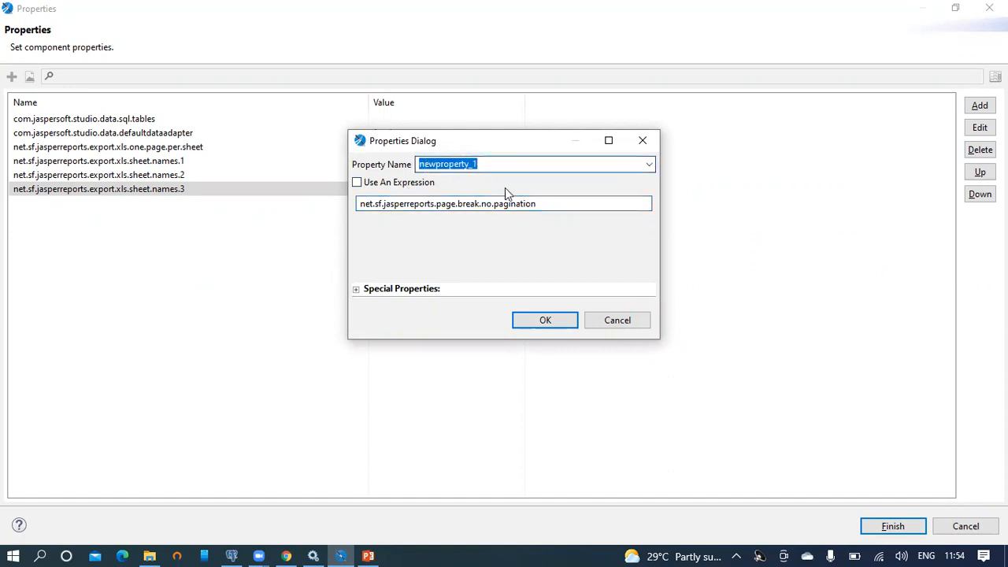
left_click(464, 204)
left_click_drag(464, 204, 322, 204)
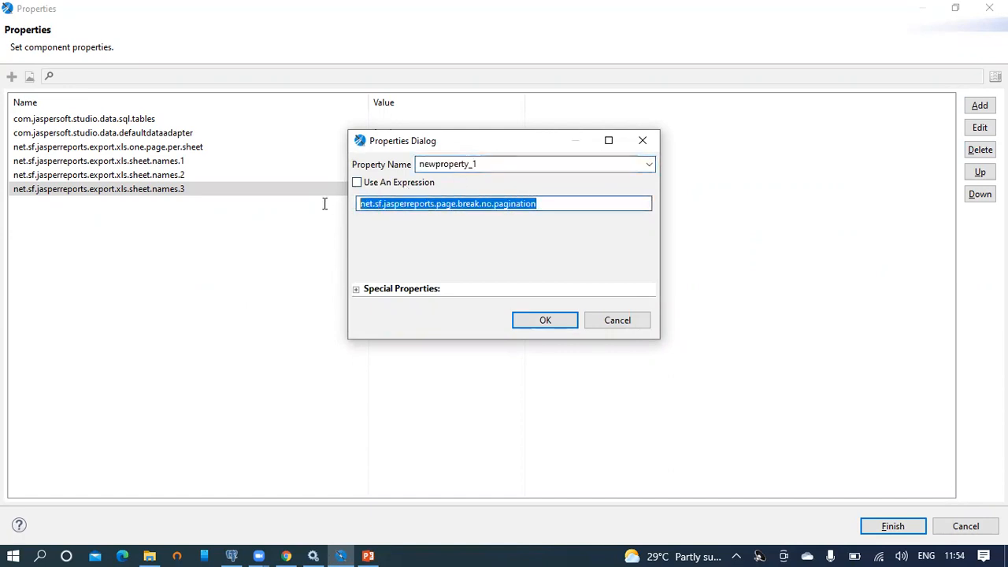
key("ctrl+x")
double_click(499, 163)
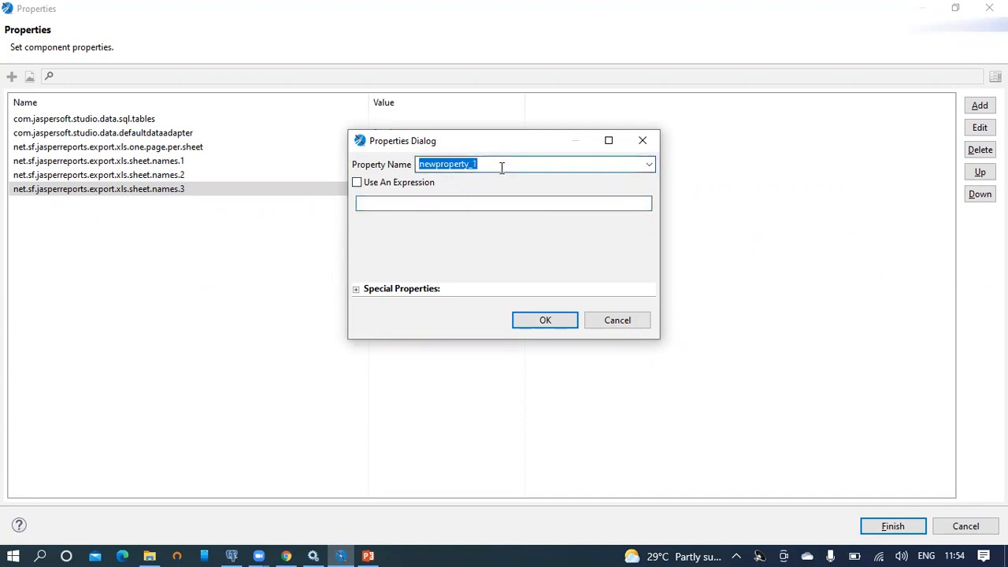
key("ctrl+v")
Set the pagination property's value to apply and confirm it.
left_click(478, 202)
type("ignore")
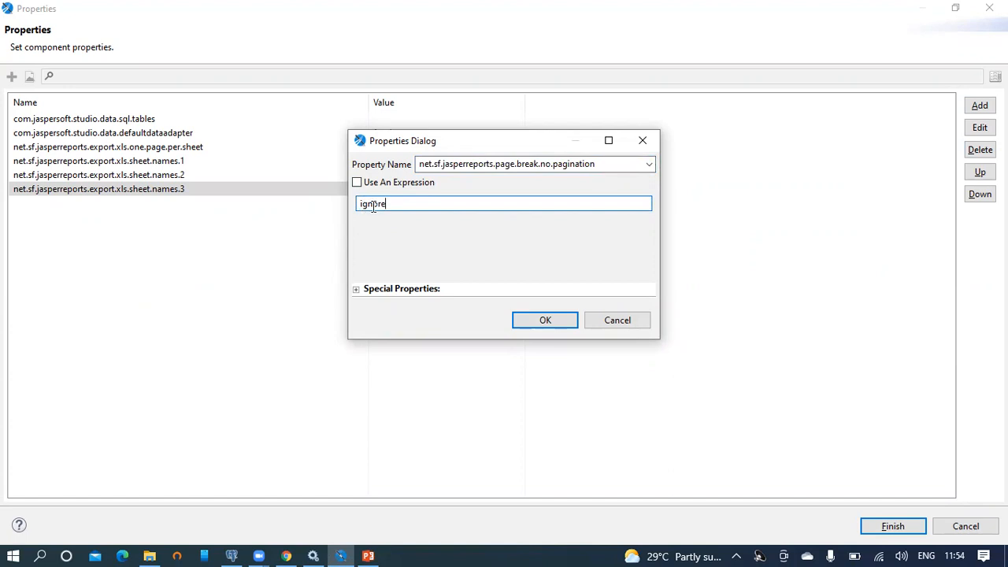
left_click_drag(400, 204, 343, 202)
type("applo")
key("BackSpace")
type("y")
left_click(543, 320)
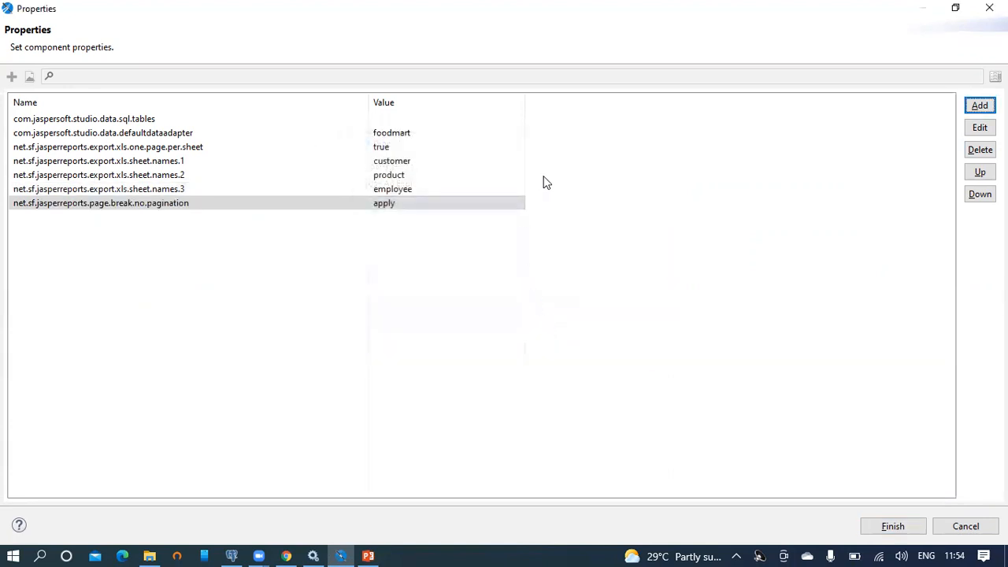
Review the sheet.names.1–3 rows (customer, product, employee) and the no-pagination row set to apply.
left_click(132, 149)
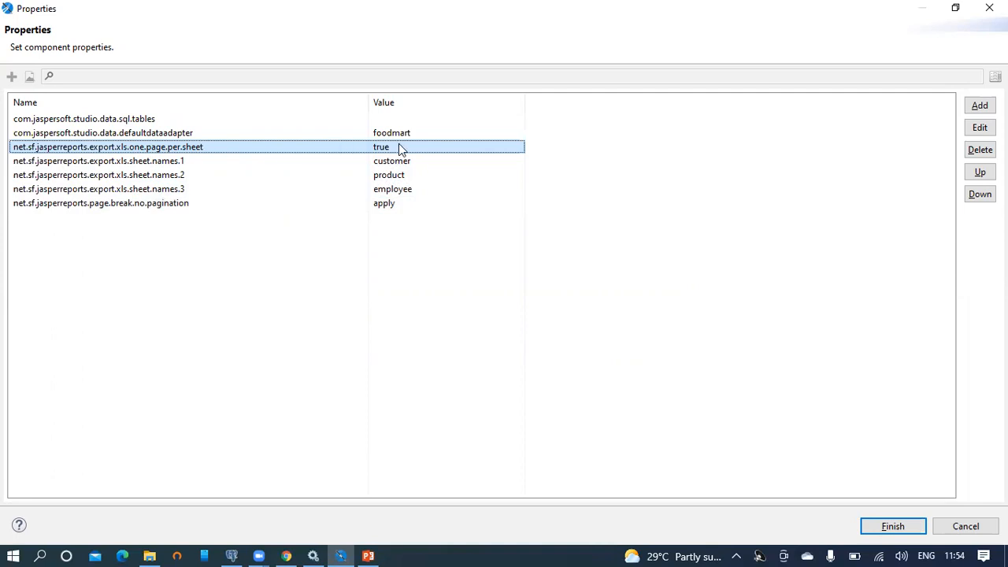
left_click(175, 162)
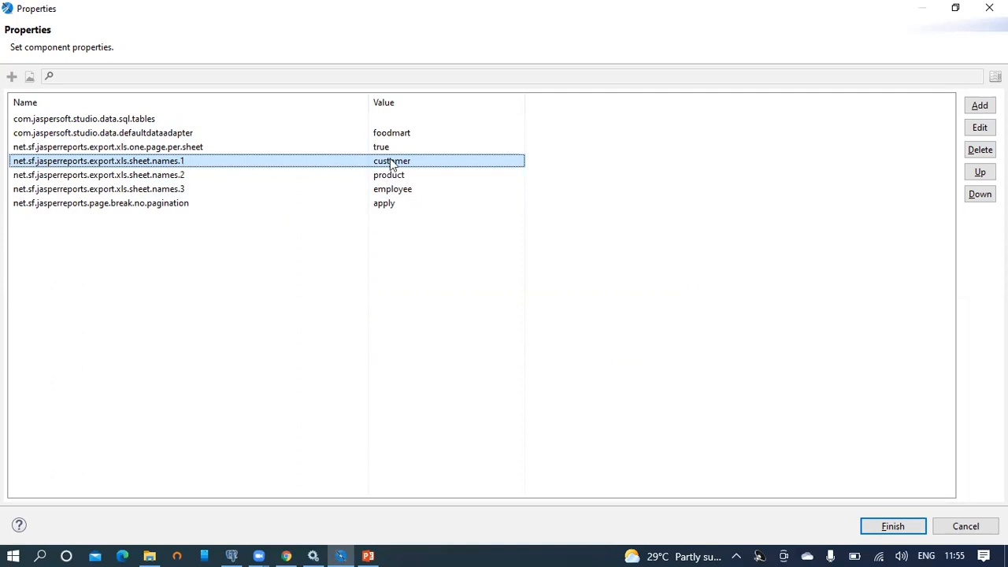
left_click(201, 178)
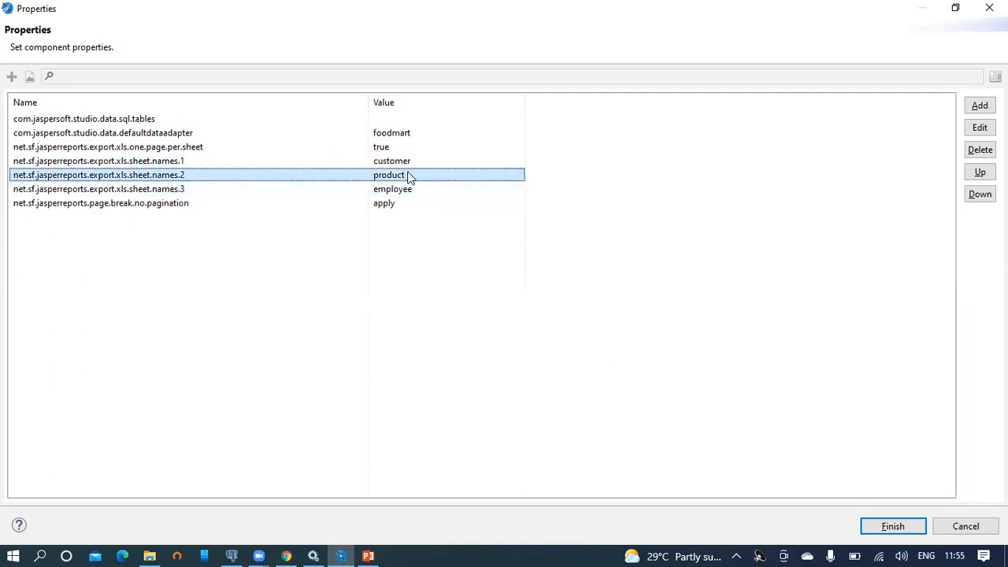
left_click(237, 191)
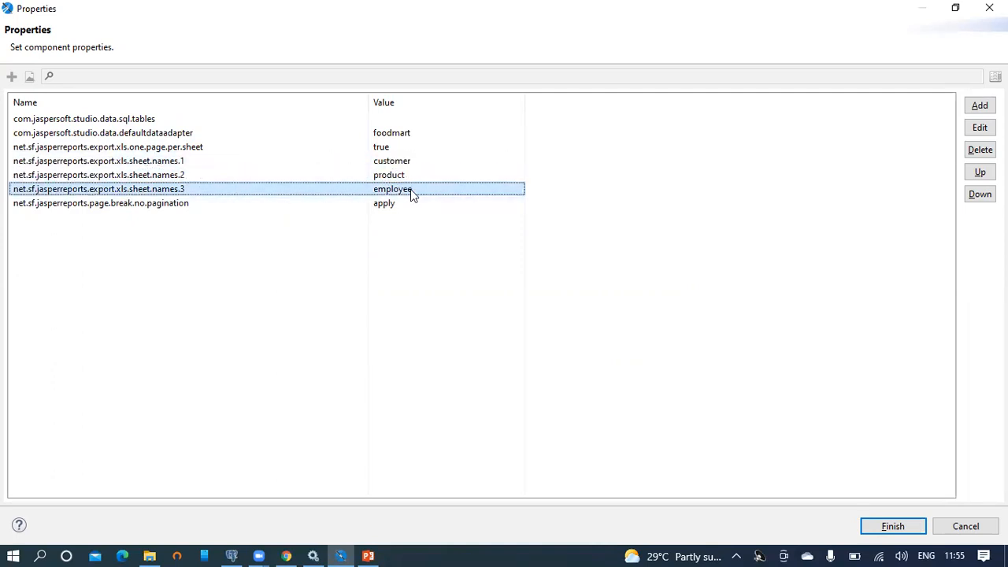
left_click(195, 209)
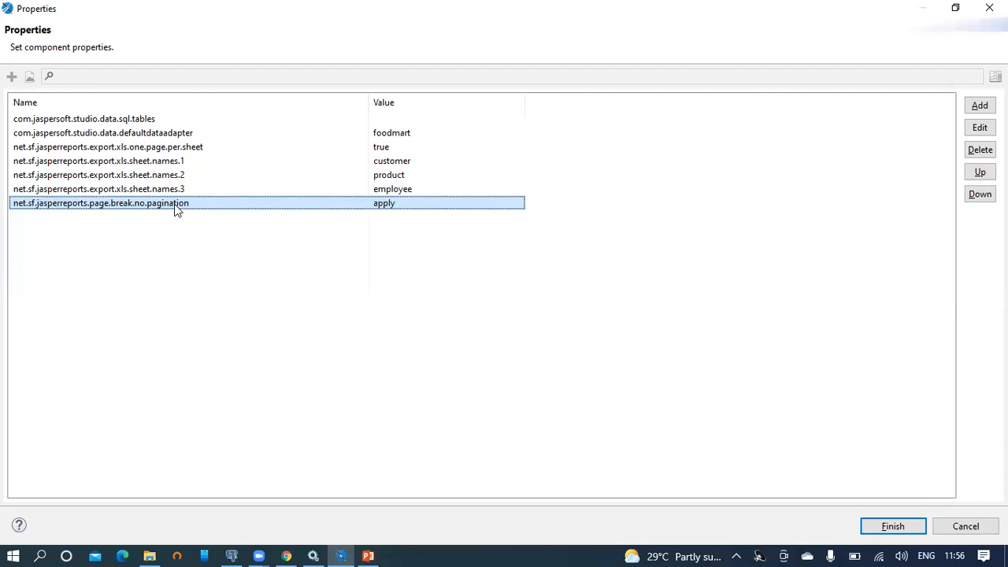
left_click(270, 175)
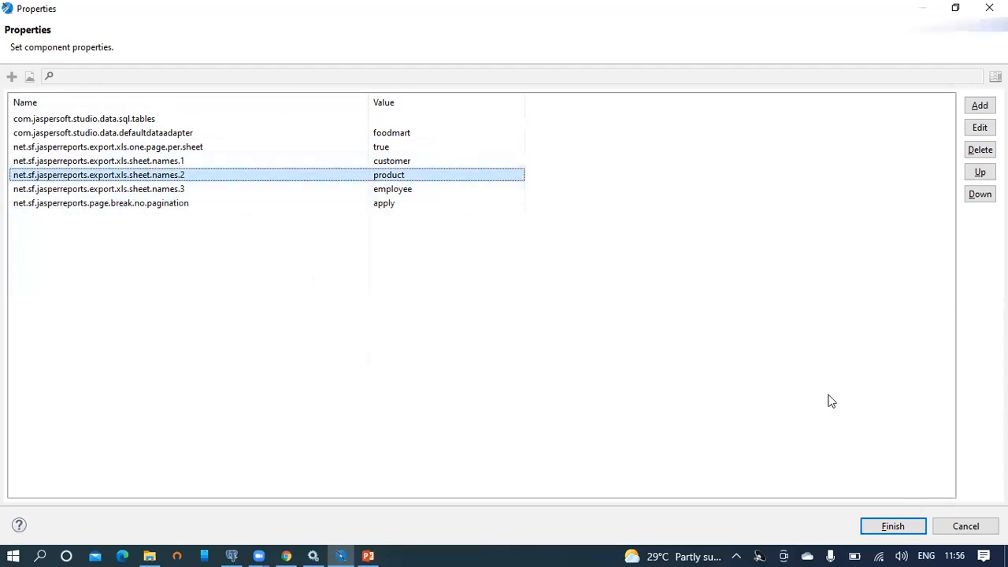
Save the report and choose LocalJasperReports2021 > JasperReports2021 > Reports as the publish location.
left_click(895, 528)
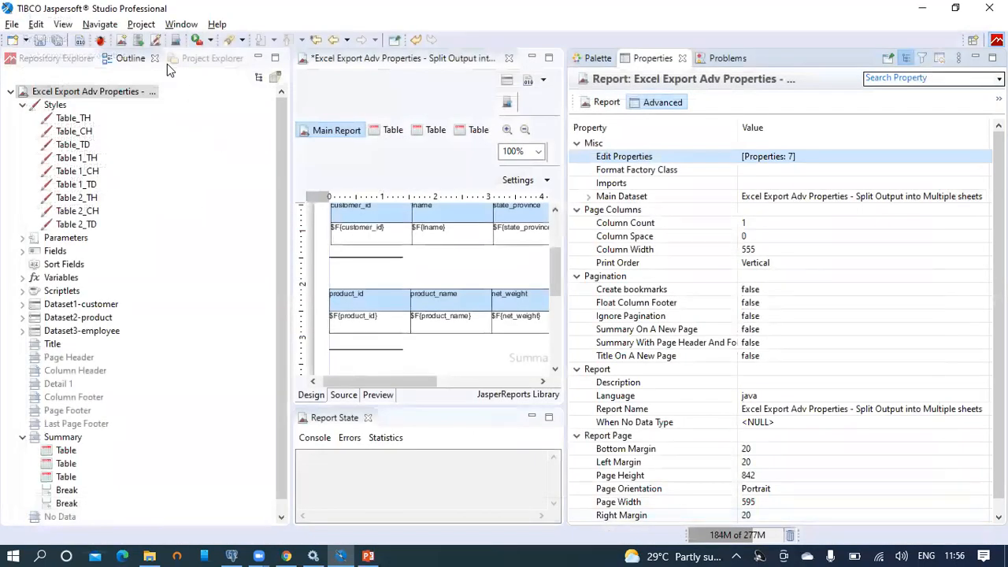
left_click(41, 40)
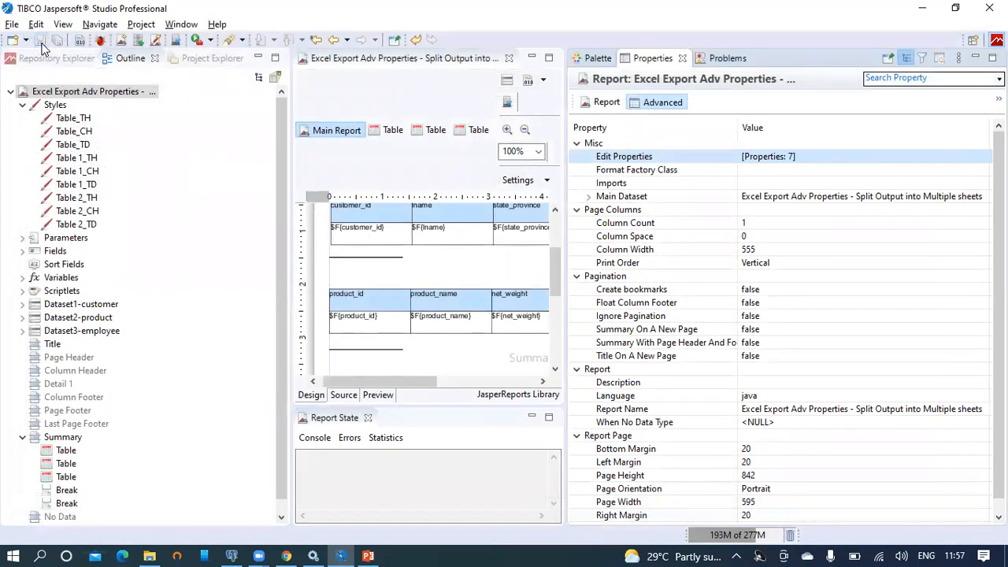
left_click_drag(565, 138, 955, 146)
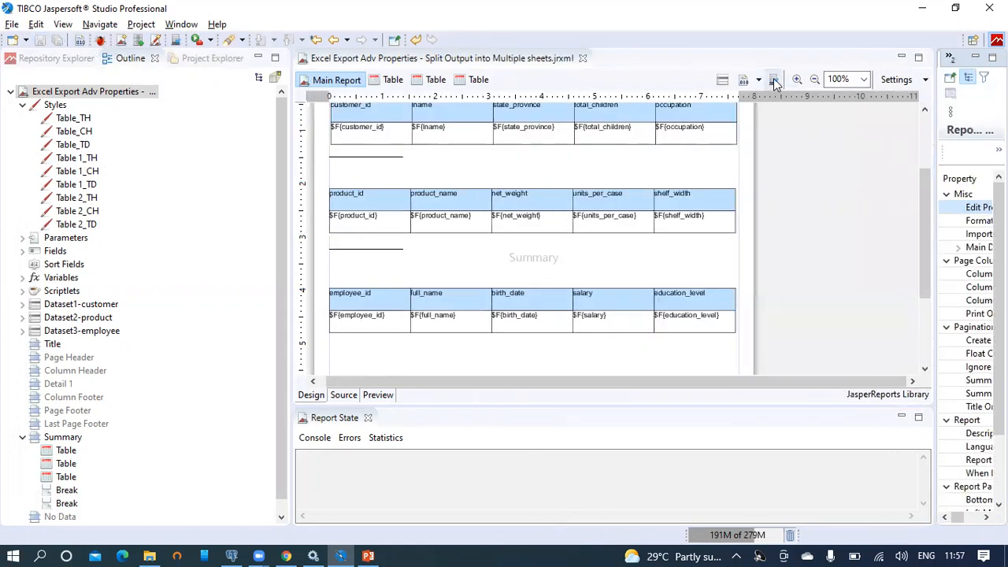
left_click(775, 84)
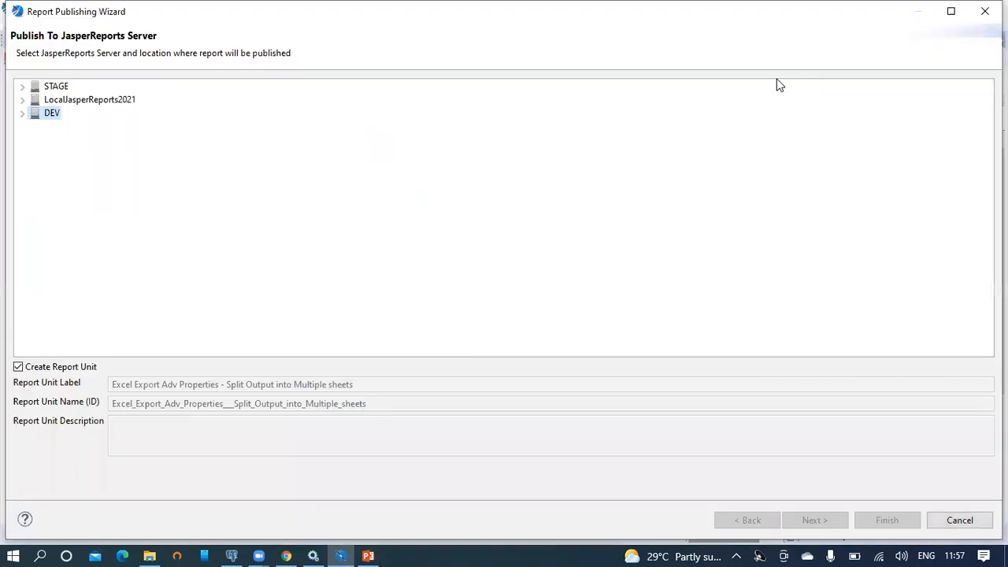
left_click(23, 99)
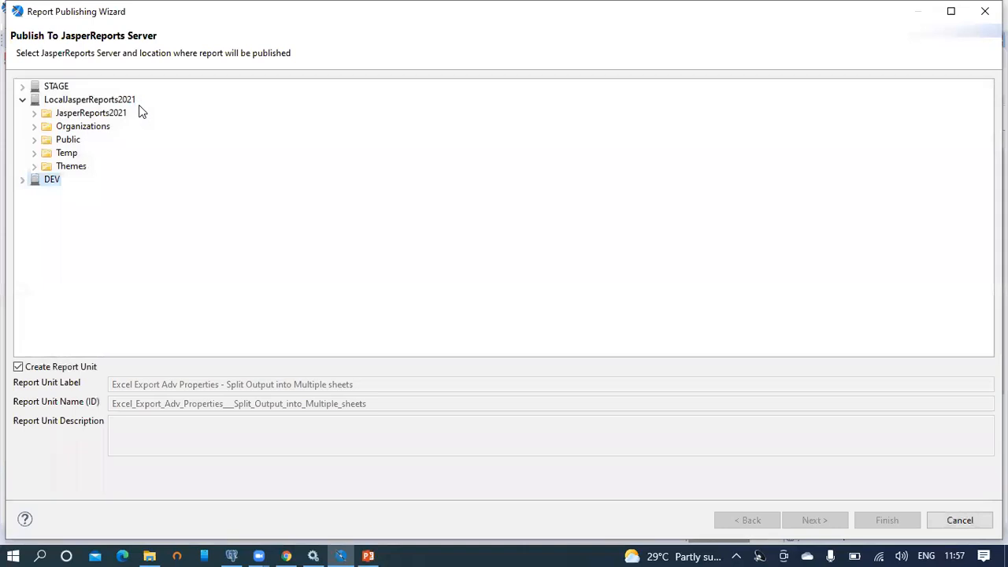
left_click(33, 112)
left_click(66, 124)
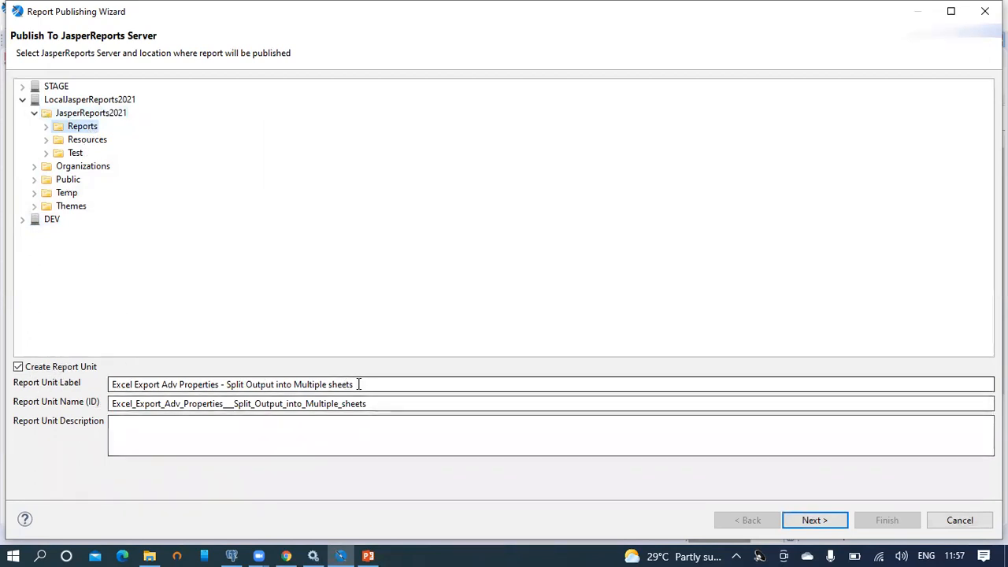
Copy the report unit label into its Description.
left_click_drag(360, 386, 15, 386)
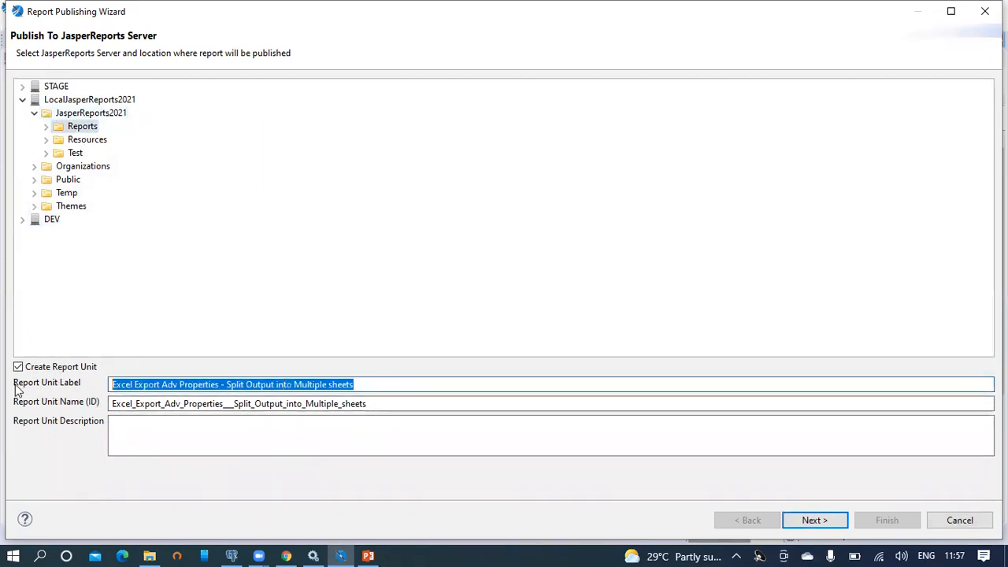
key("ctrl+c")
left_click(149, 434)
key("ctrl+v")
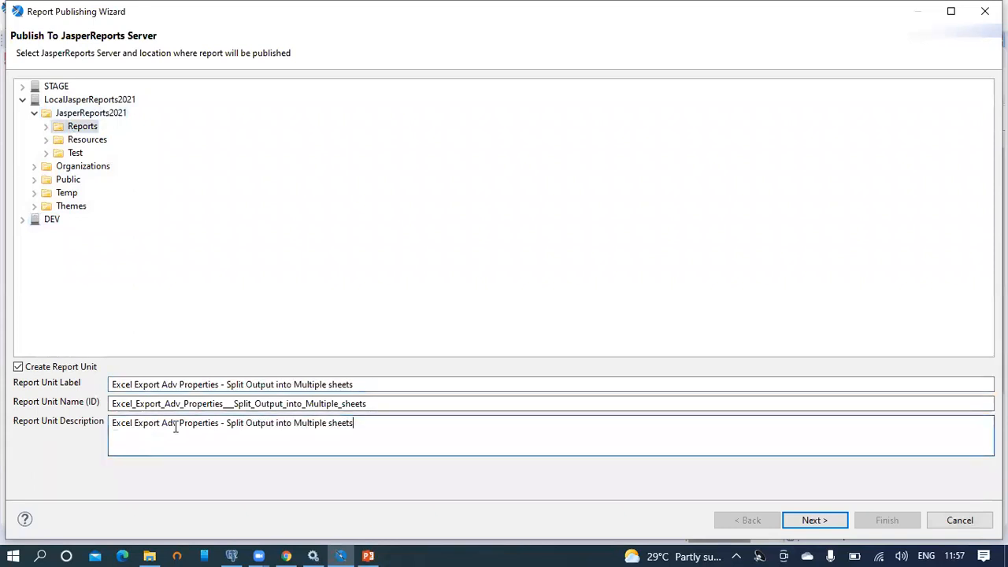
Use the repository foodmart data source and finish publishing to the server.
left_click(813, 520)
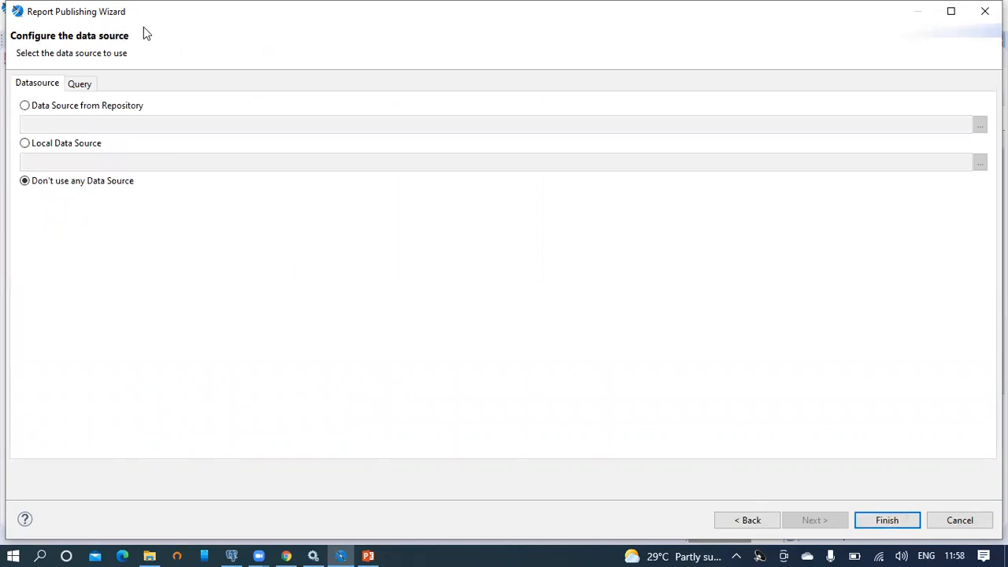
left_click(25, 107)
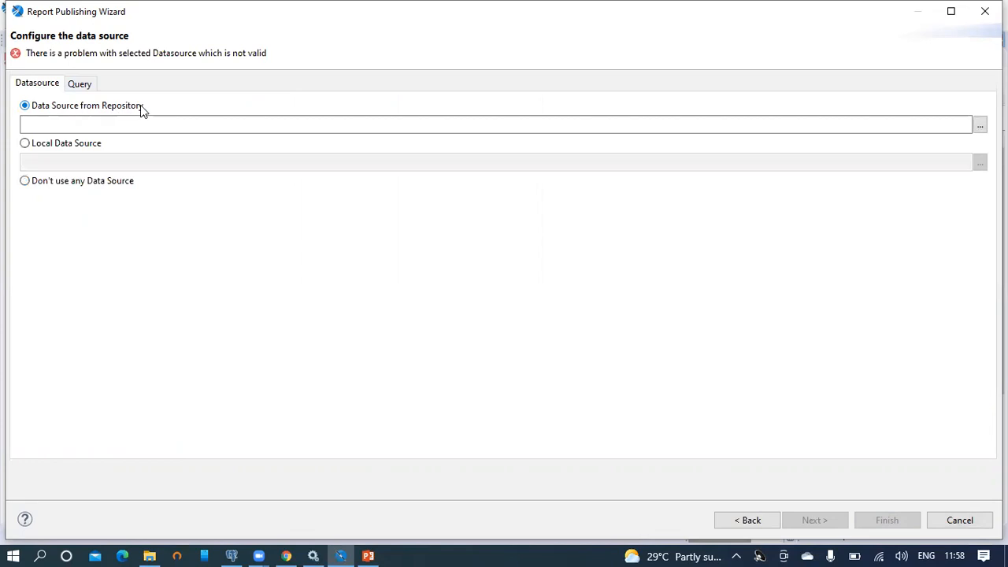
left_click(979, 125)
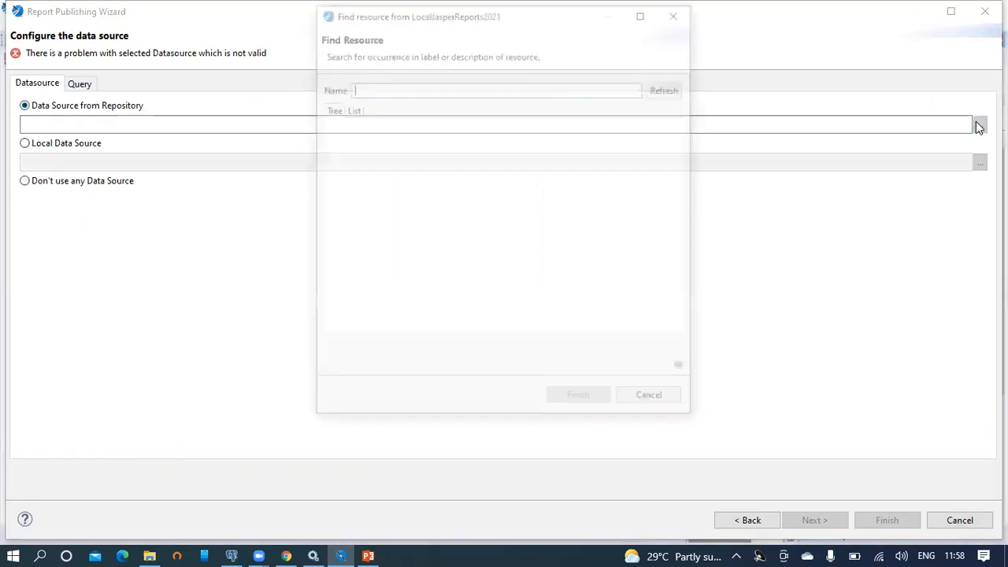
type("foodmar")
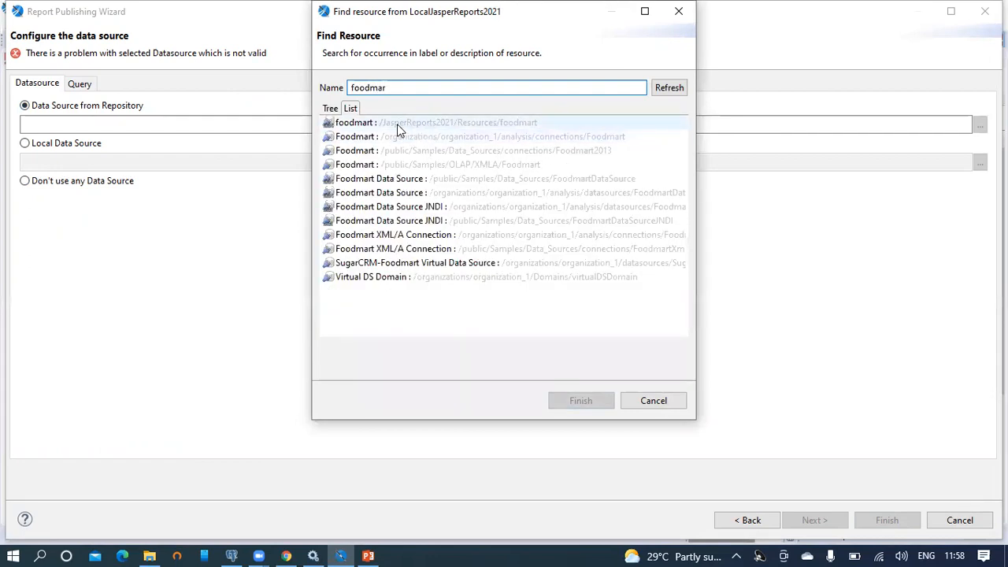
double_click(452, 126)
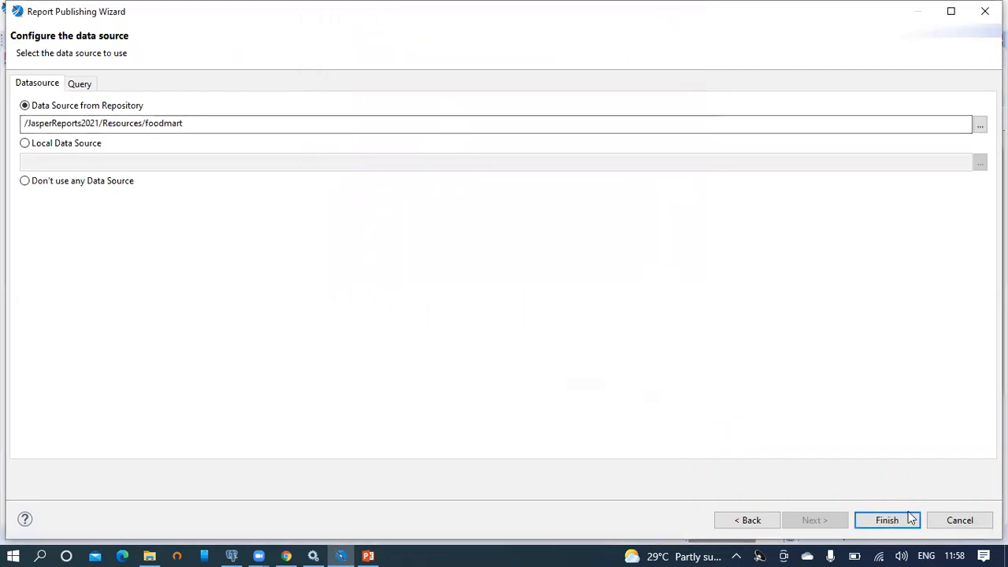
left_click(887, 521)
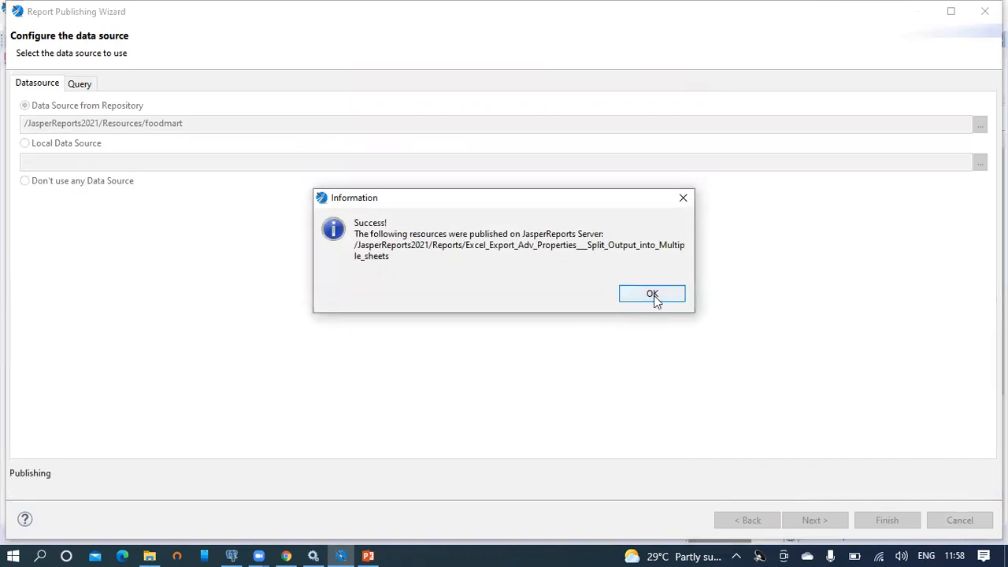
left_click(652, 294)
left_click(288, 554)
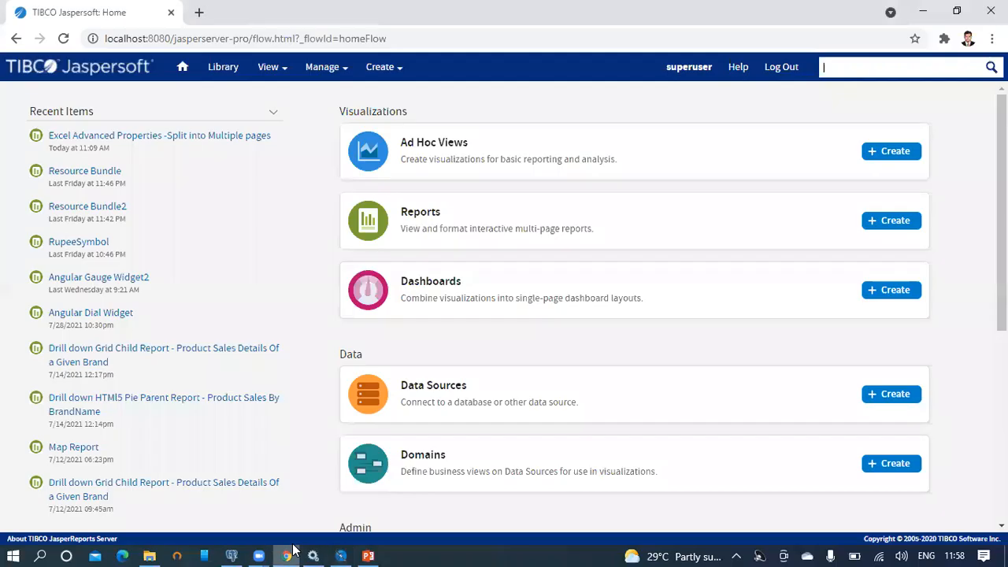
Reload the server page, log in as superuser, and open View > Repository.
left_click(237, 38)
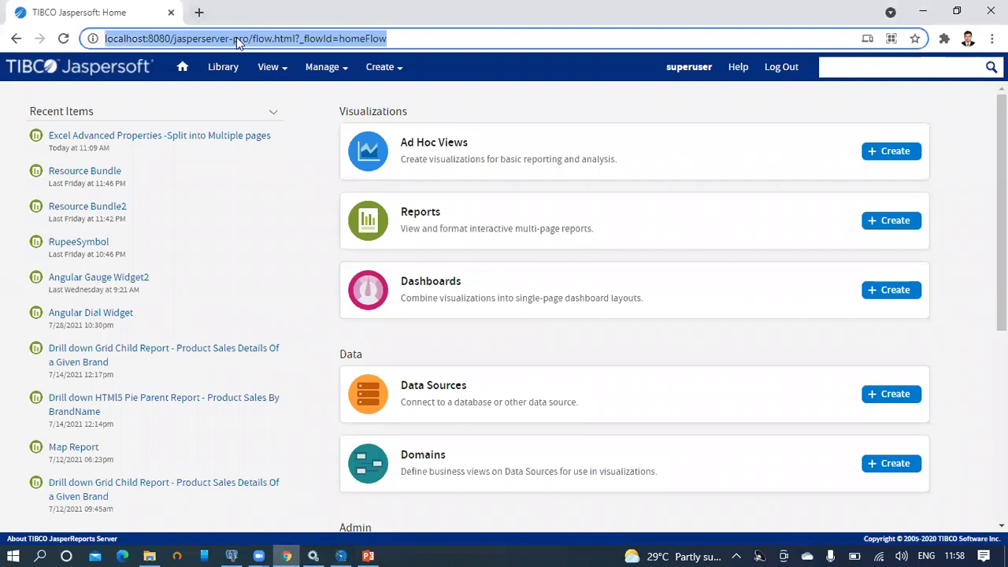
key("Return")
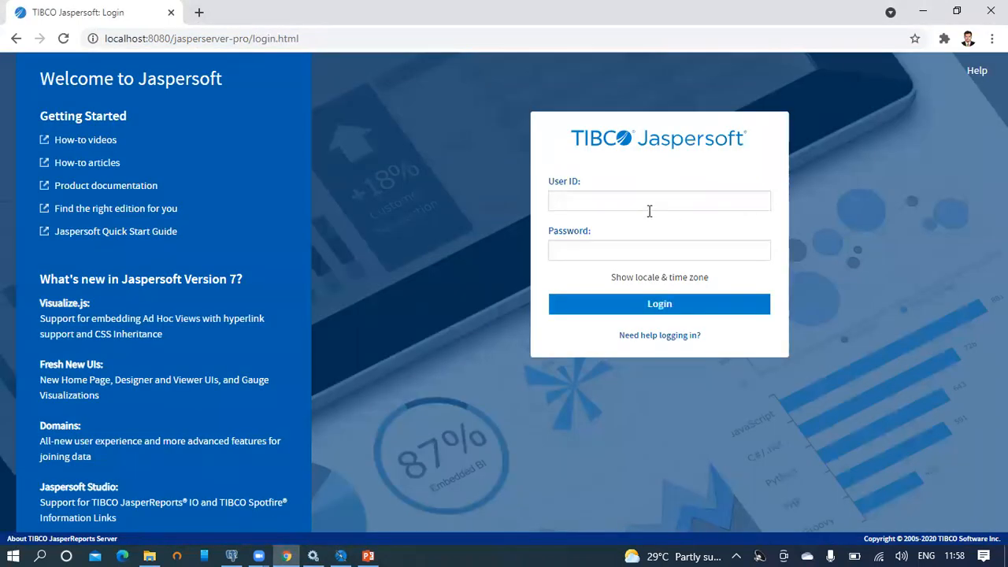
type("superuser")
key("Return")
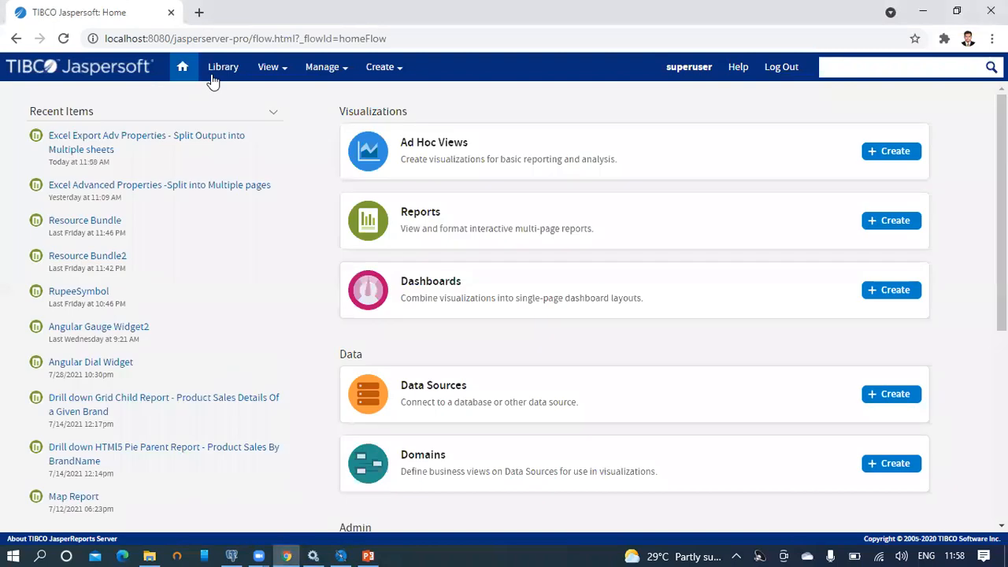
mouse_move(285, 69)
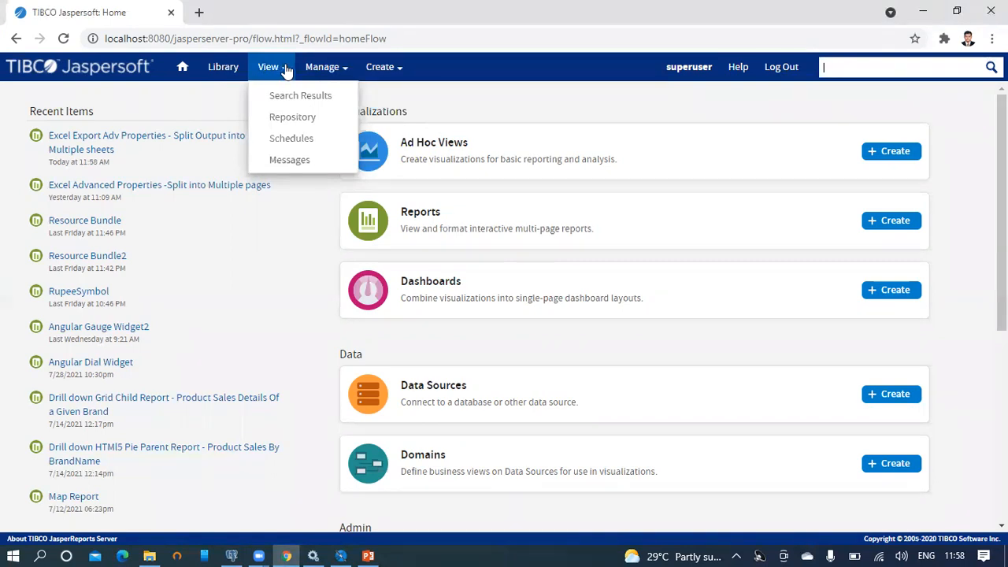
left_click(296, 116)
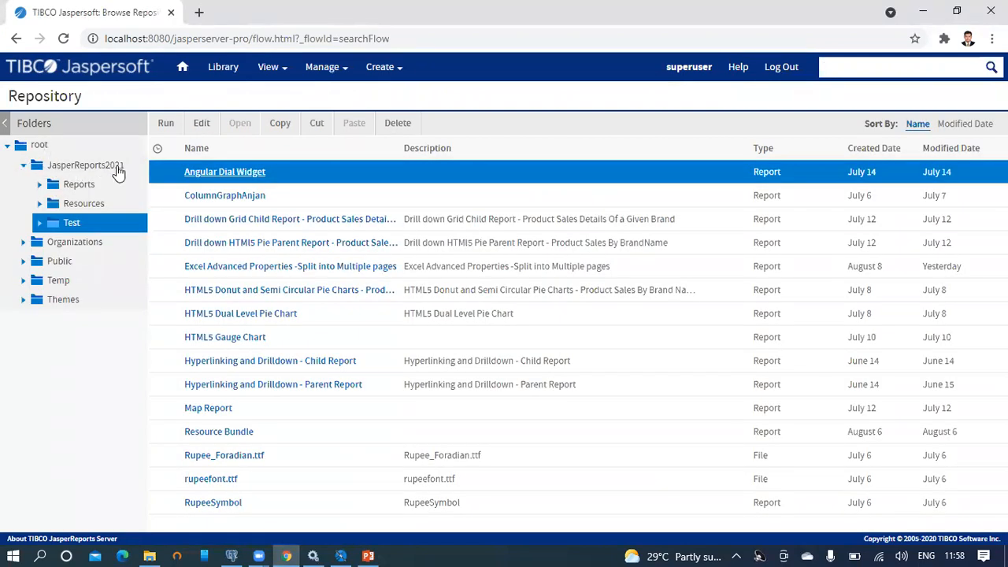
From the Reports folder, run the Excel Export Adv Properties report in a new tab.
left_click(79, 185)
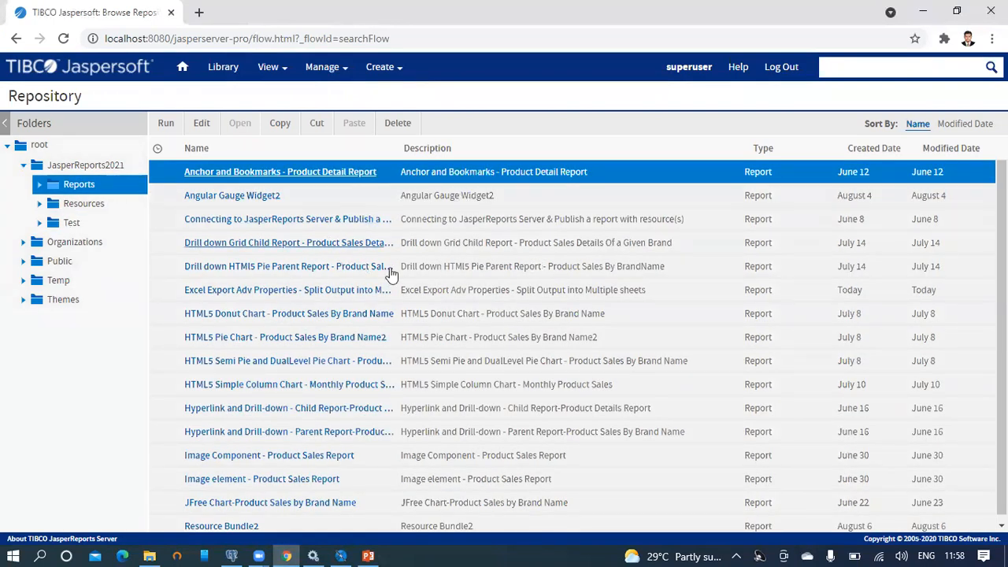
left_click(446, 295)
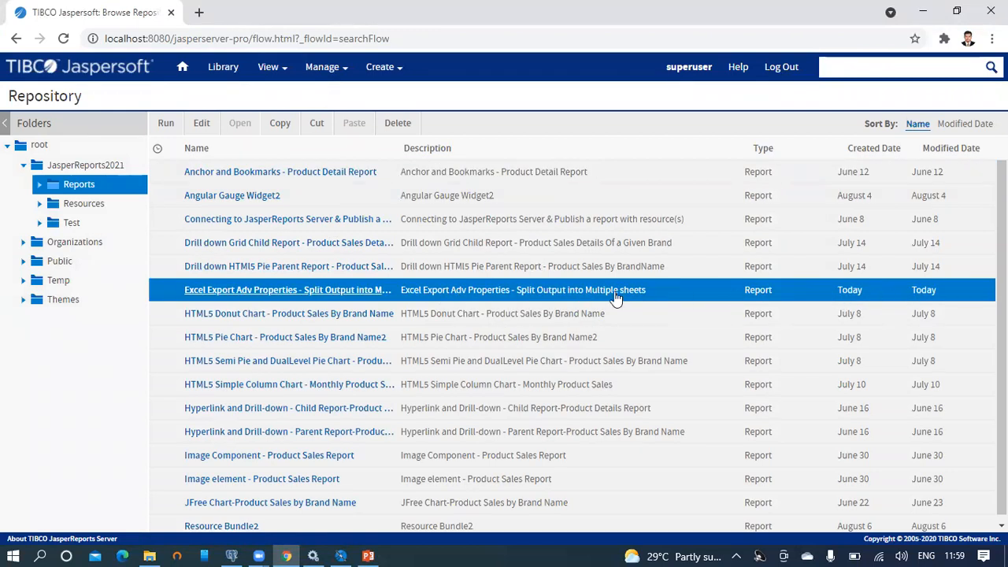
right_click(445, 294)
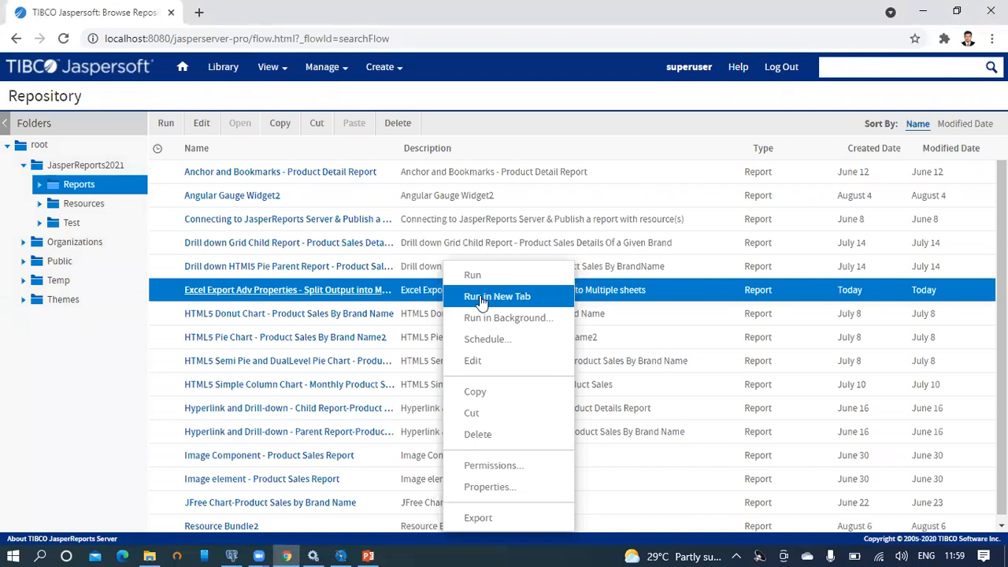
left_click(482, 298)
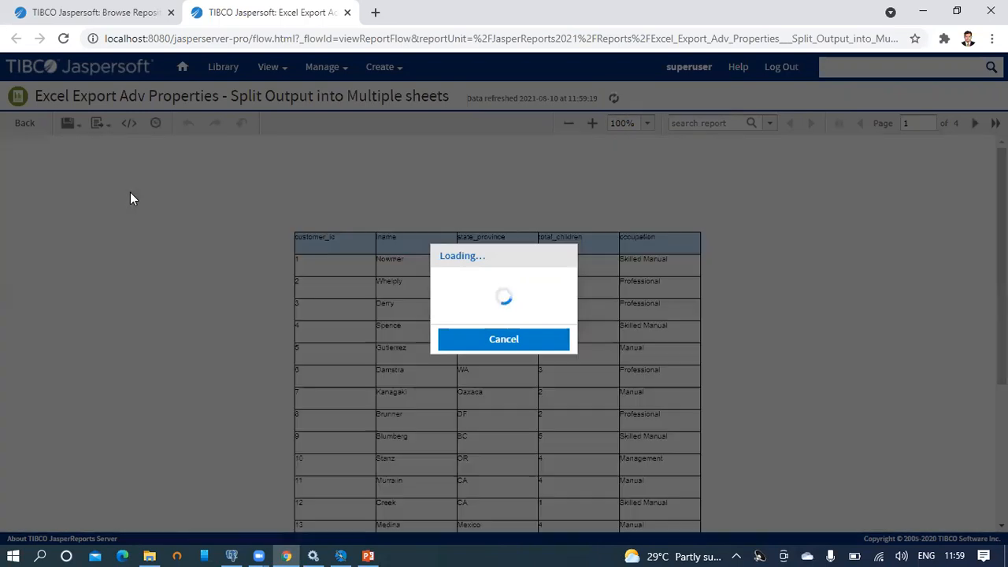
Step from page 1 (customers) to page 4 (employees), then show the Export format list.
scroll(1002, 267, "down", 3)
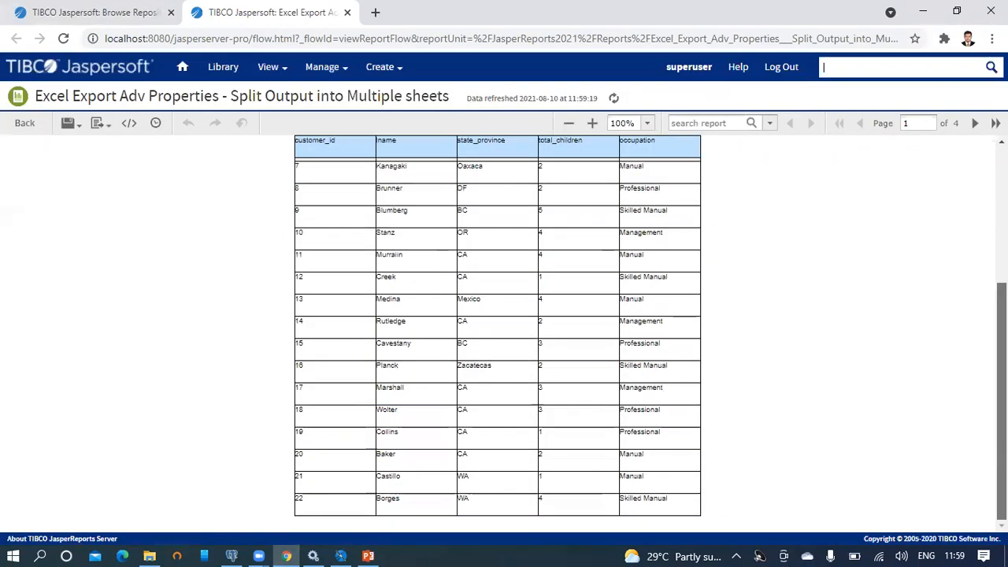
scroll(1001, 267, "up", 3)
left_click(975, 125)
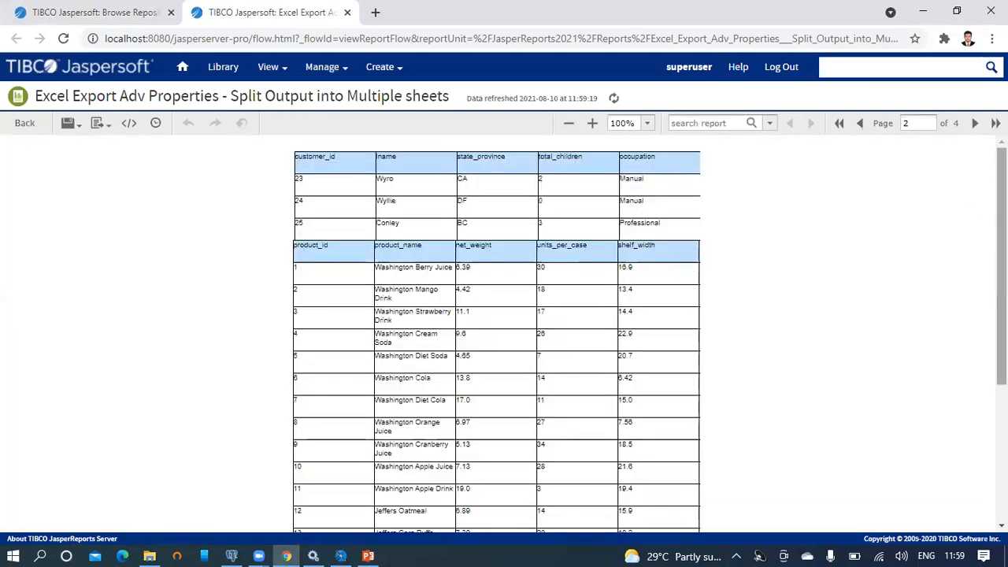
scroll(1001, 268, "down", 4)
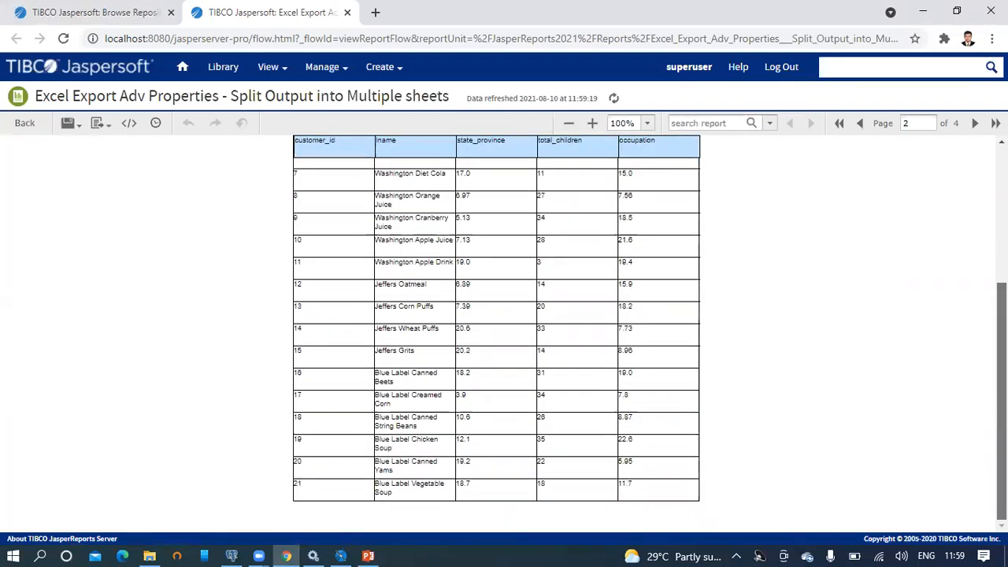
scroll(1001, 267, "up", 4)
left_click(973, 123)
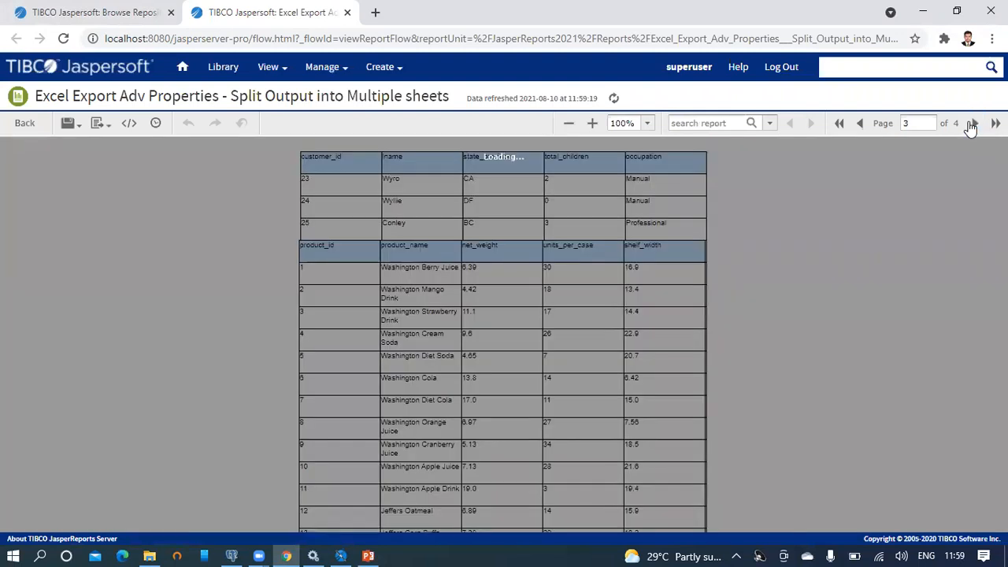
scroll(1001, 315, "down", 5)
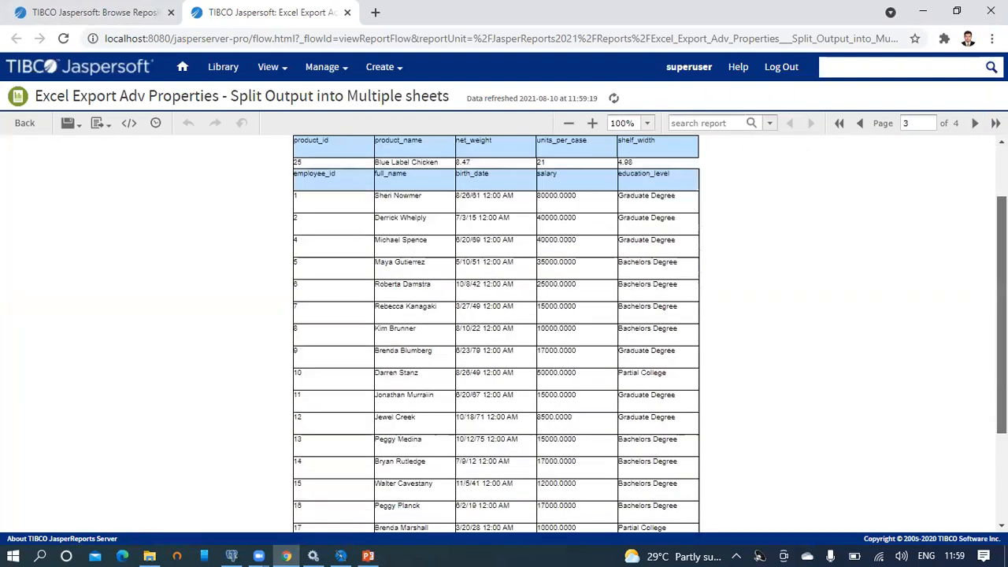
scroll(1002, 315, "up", 5)
left_click(973, 123)
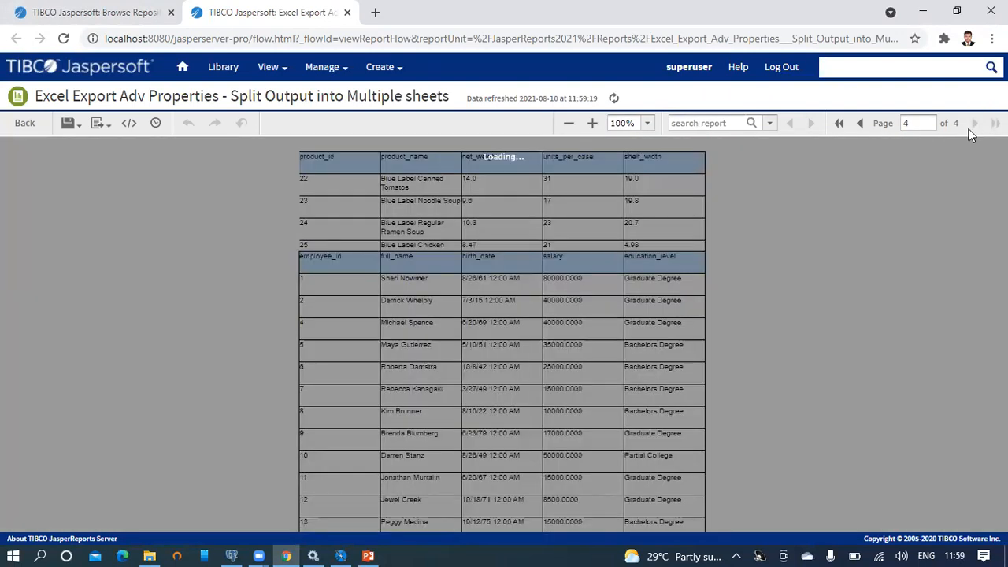
scroll(1001, 315, "down", 10)
scroll(1001, 315, "up", 10)
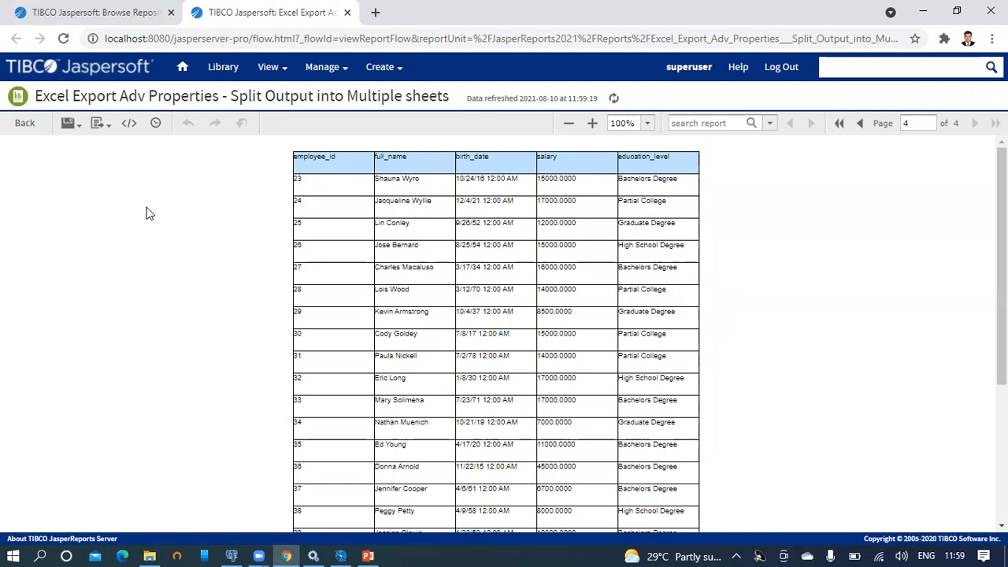
left_click(98, 123)
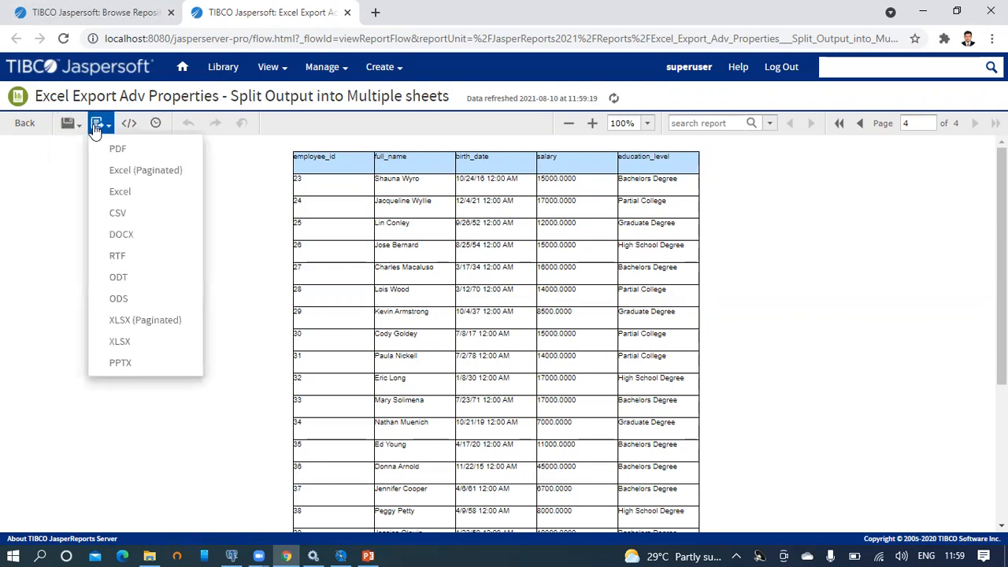
Export the report as XLSX and open the downloaded workbook in Excel.
mouse_move(107, 128)
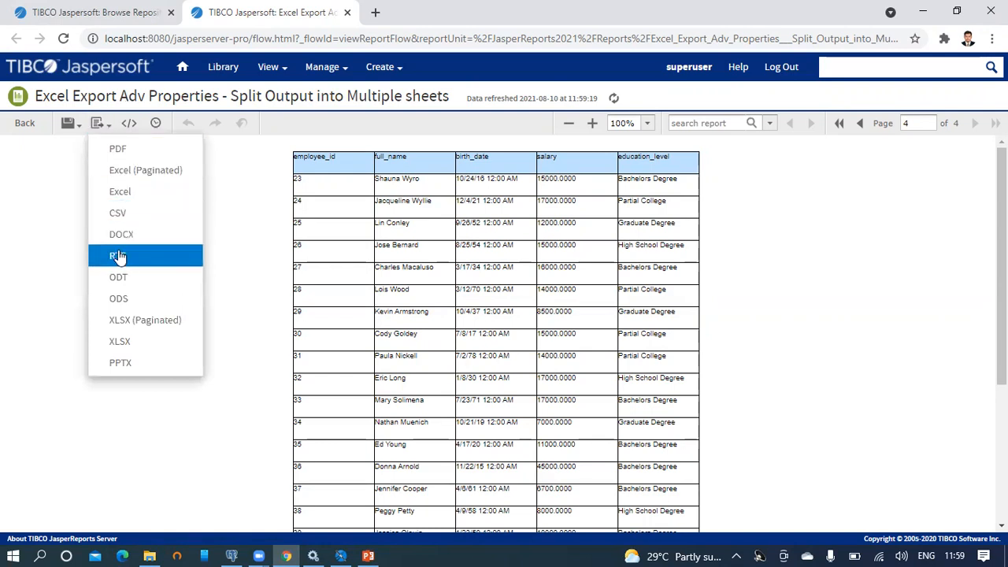
left_click(132, 343)
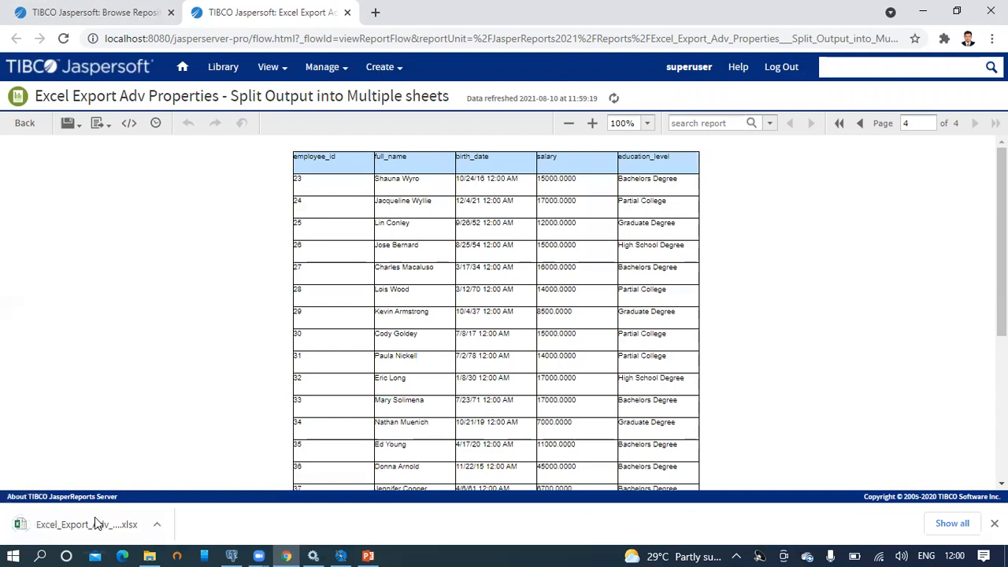
left_click(114, 523)
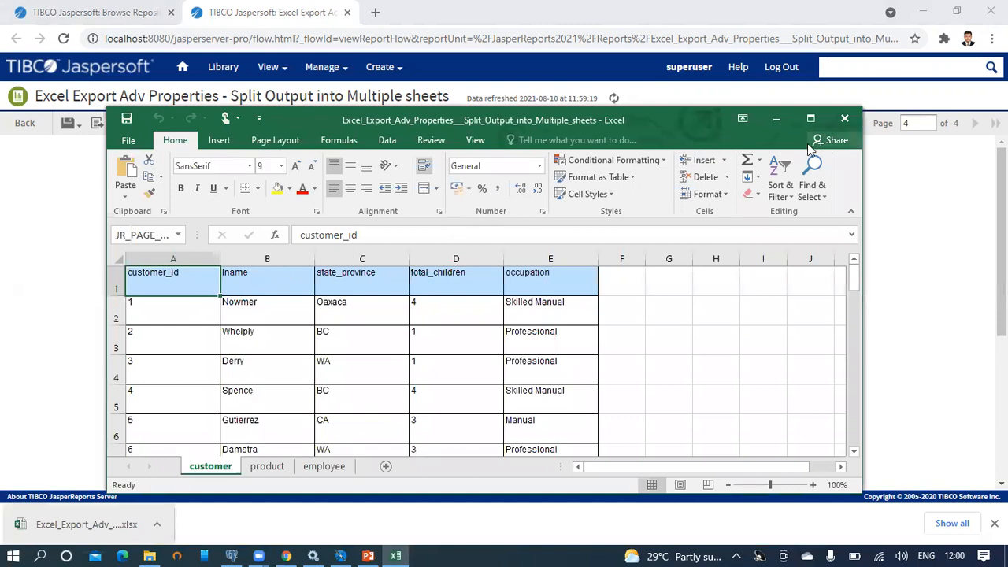
Maximize Excel, inspect the product, employee and customer sheets, then switch back to Chrome.
left_click(814, 123)
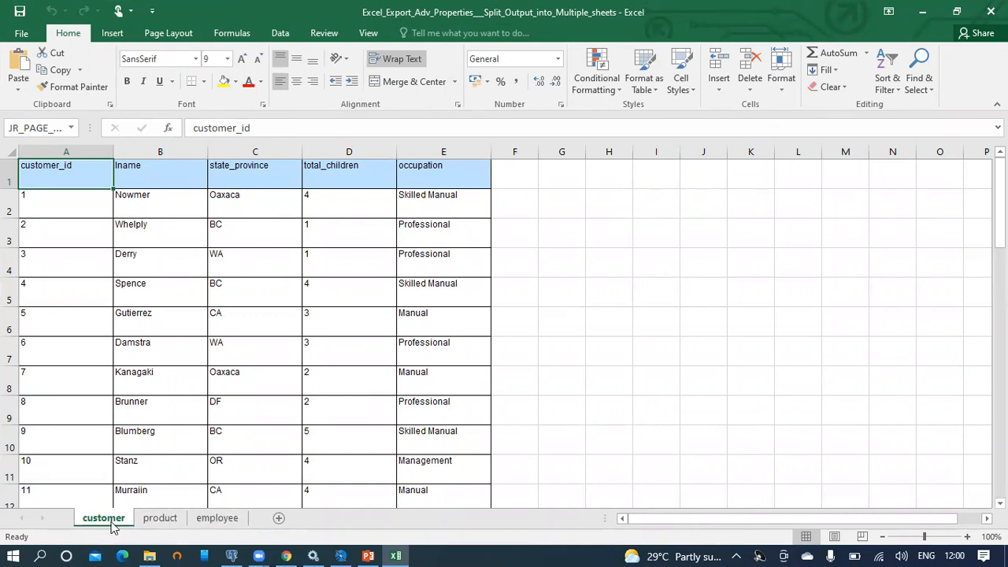
left_click(149, 524)
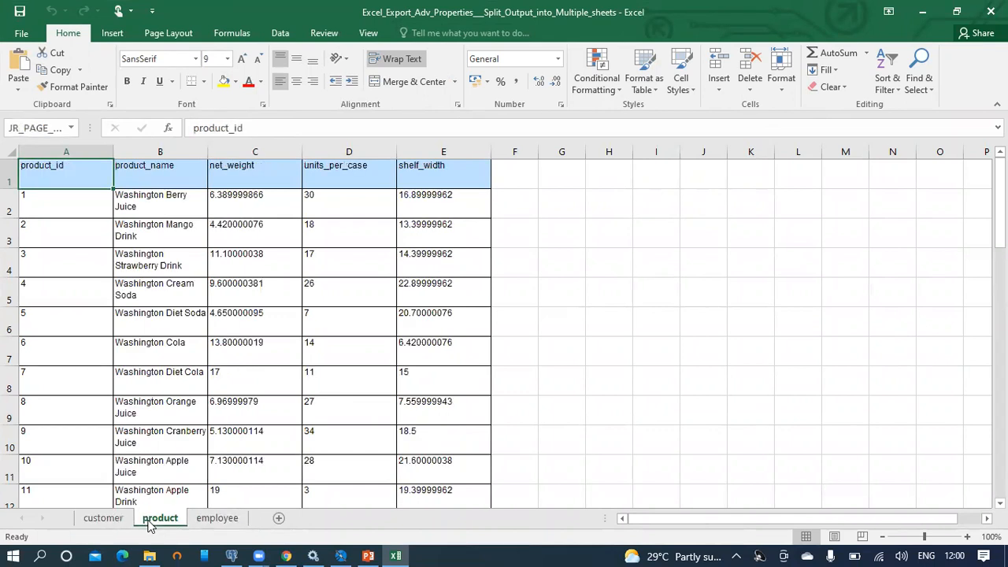
left_click(210, 523)
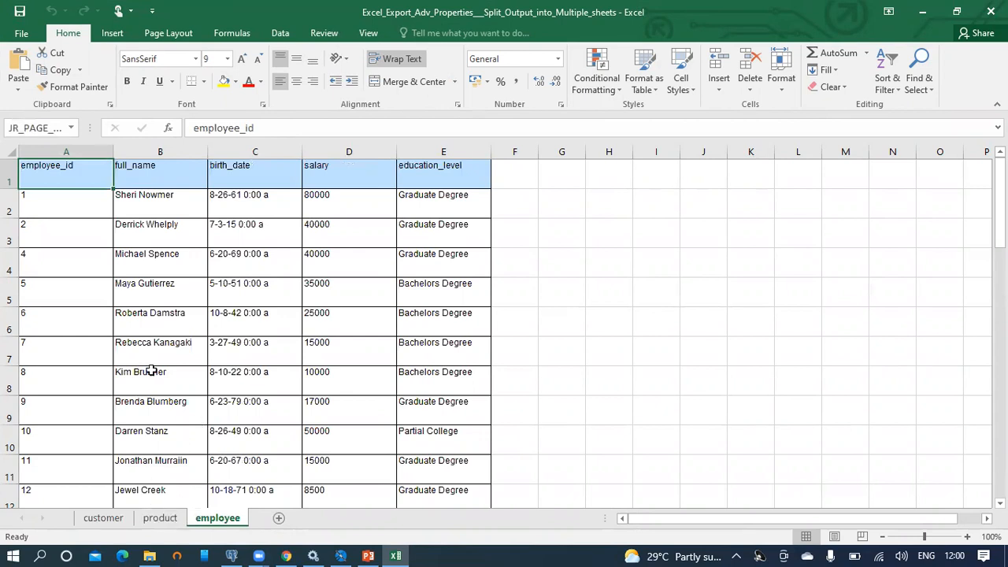
scroll(149, 367, "down", 15)
scroll(155, 367, "up", 15)
left_click(168, 522)
scroll(169, 367, "down", 14)
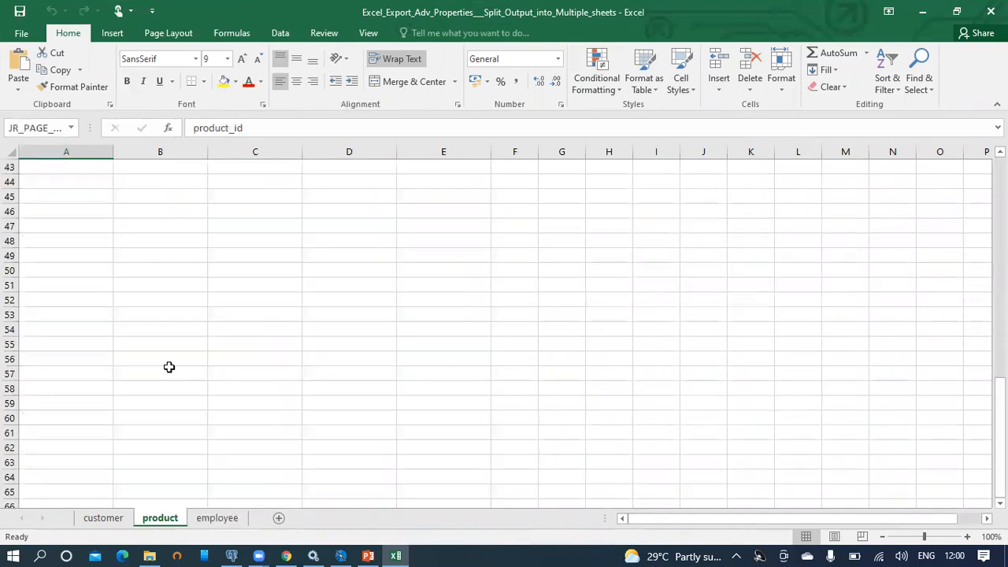
scroll(169, 367, "up", 4)
scroll(169, 367, "up", 1)
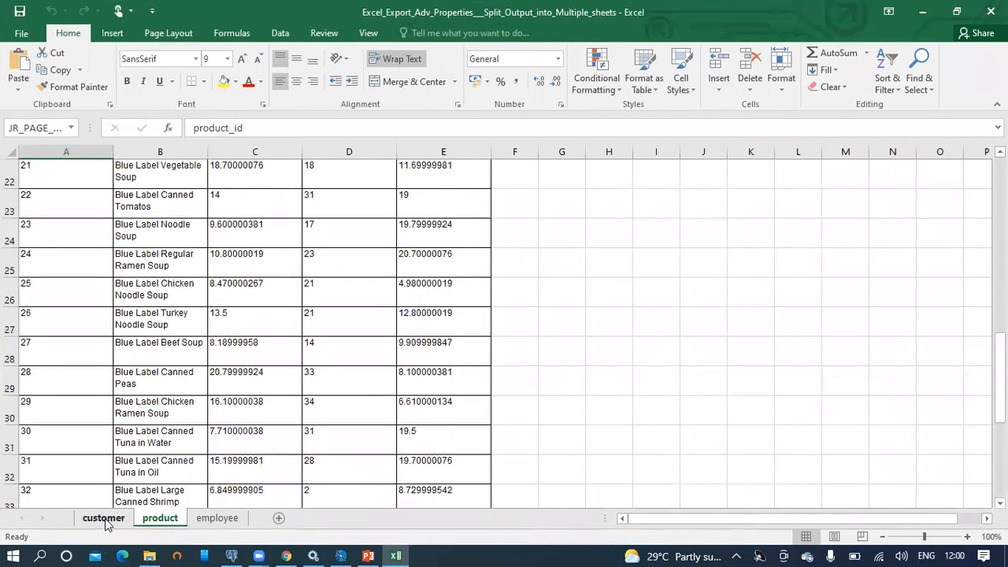
left_click(93, 519)
scroll(158, 401, "down", 7)
scroll(159, 400, "down", 6)
scroll(158, 398, "up", 13)
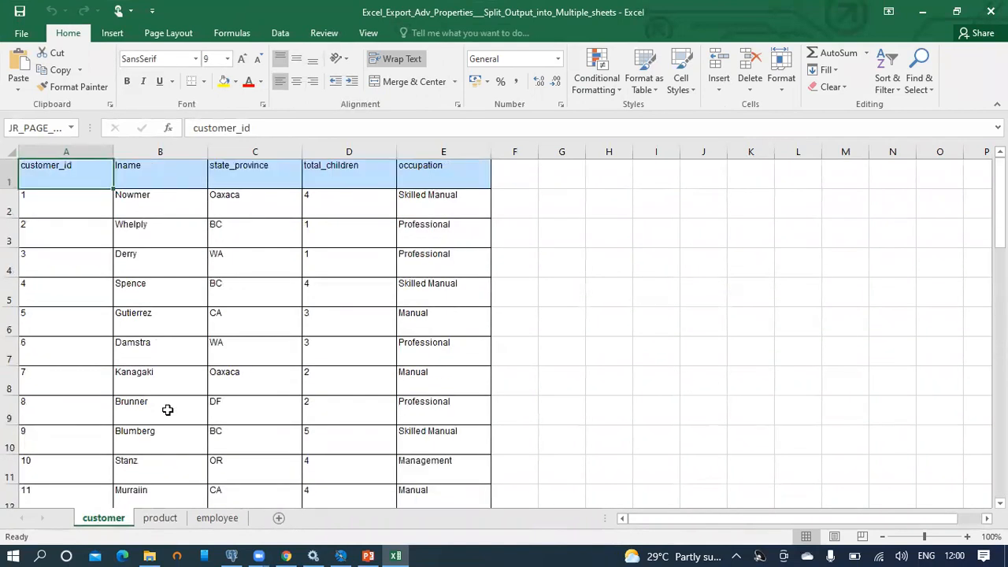
left_click(286, 554)
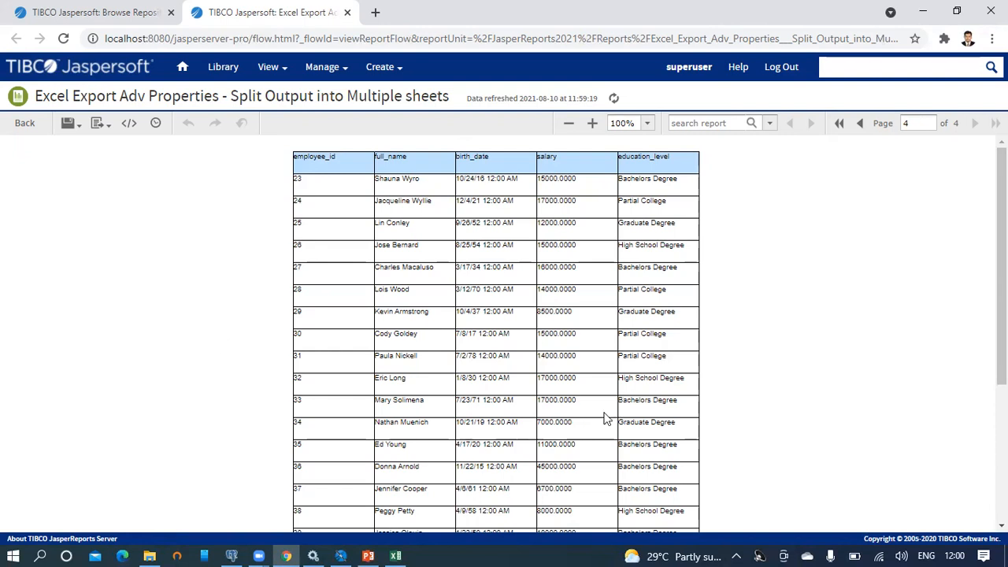
mouse_move(395, 551)
left_click(366, 554)
Show the Recap slide (slide 4), then go back to the title slide.
left_click(115, 418)
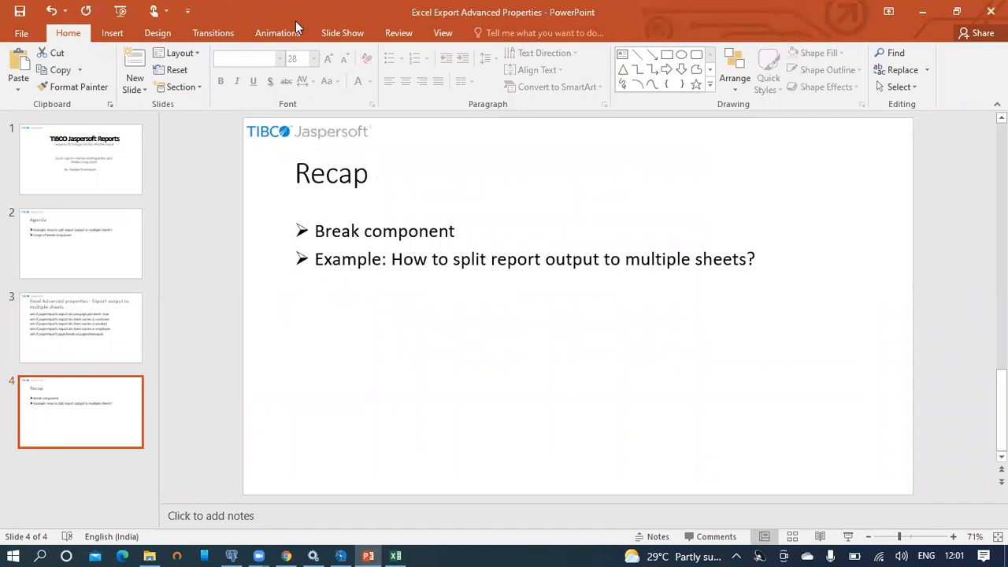
left_click(117, 187)
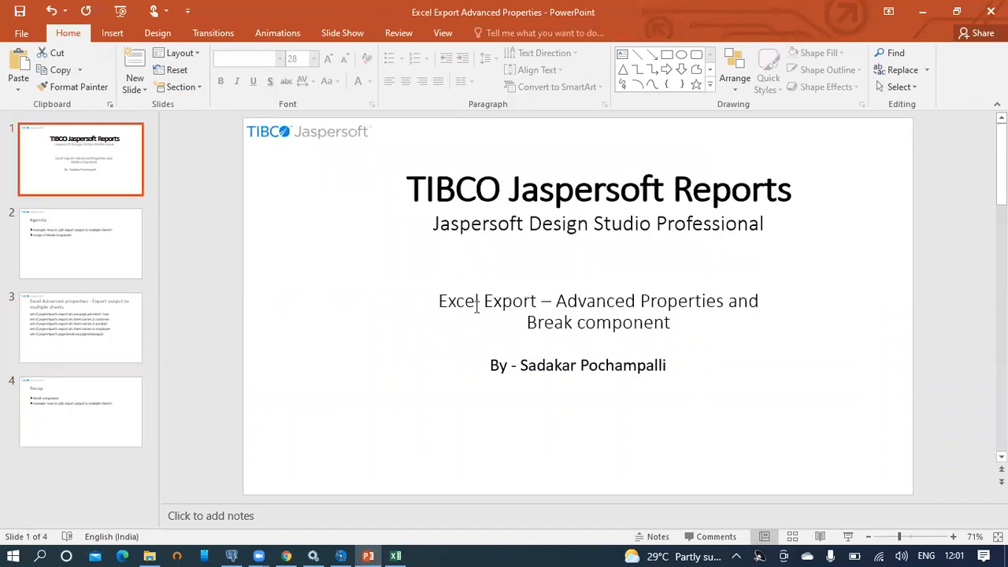